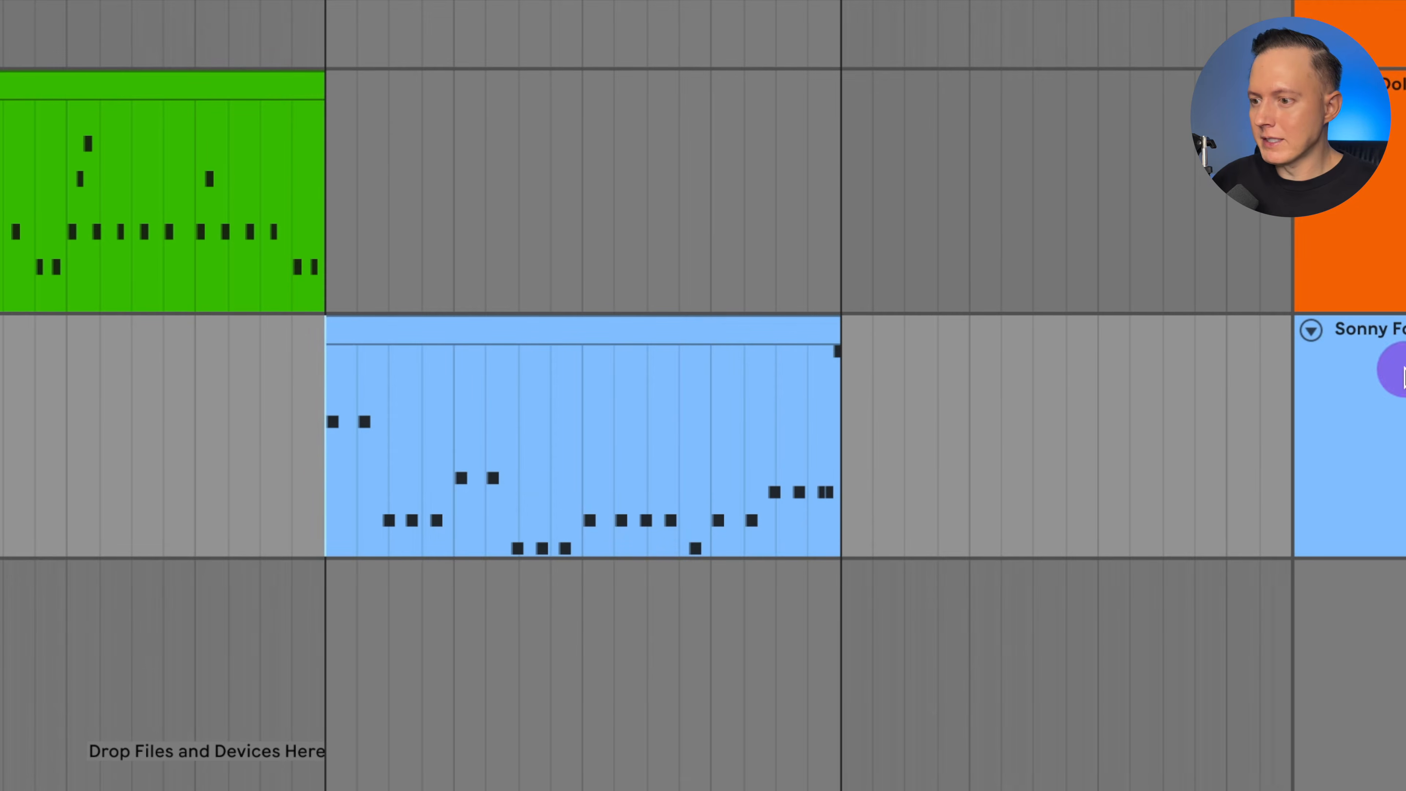
# Play back the light blue Sonny Fodera MIDI clip starting at bar 29.
pyautogui.hscroll(8, 521, 430)
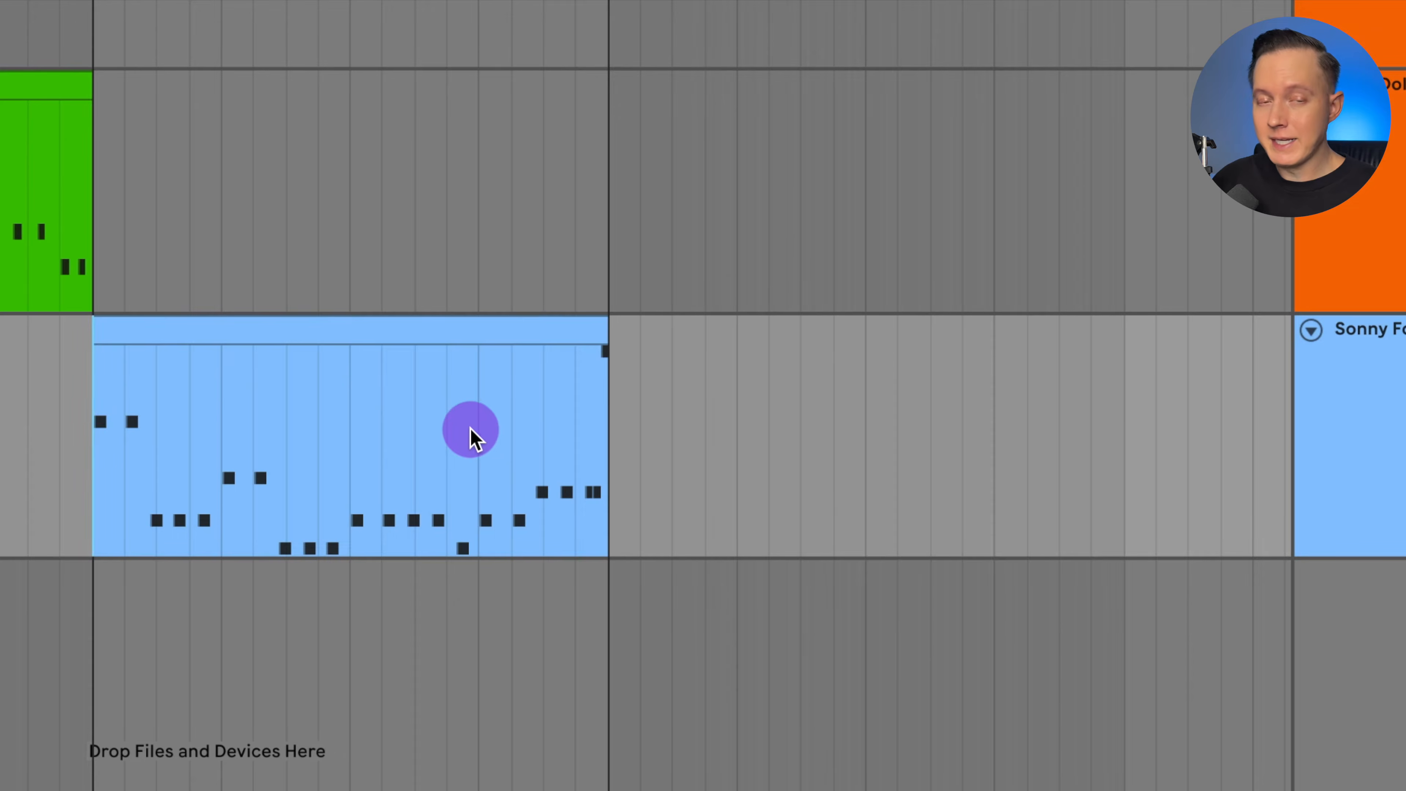
pyautogui.hscroll(-8, 473, 436)
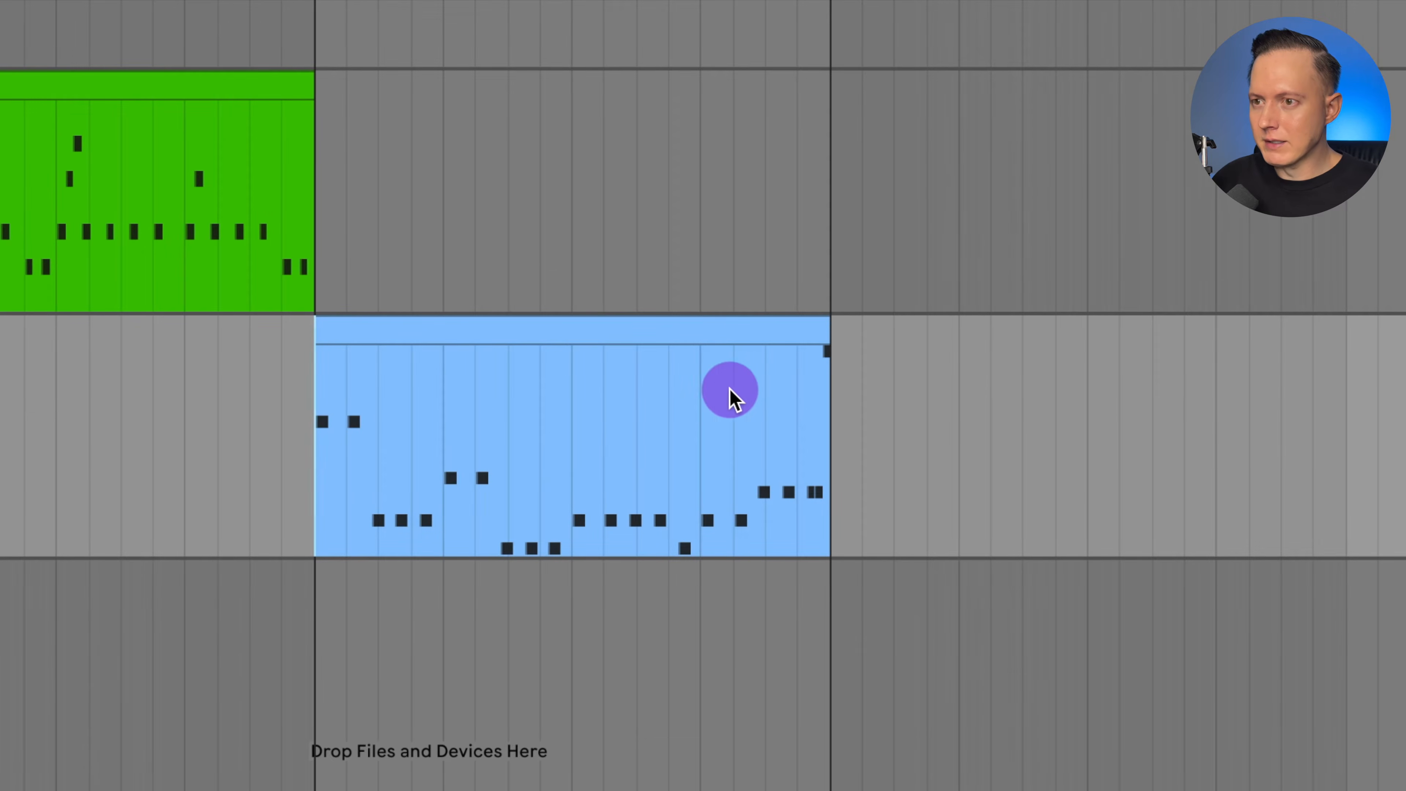
pyautogui.press('space')
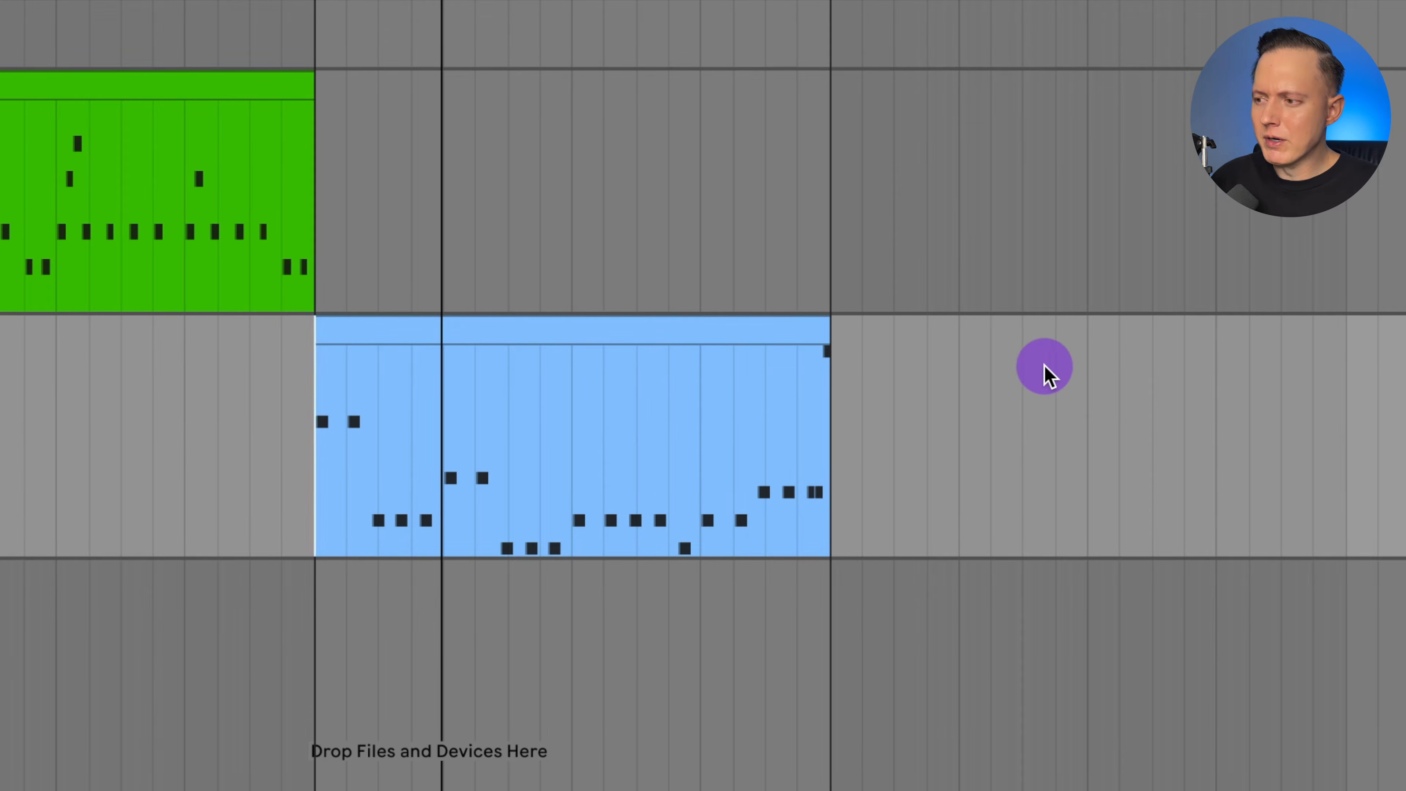
pyautogui.hscroll(-5, 750, 407)
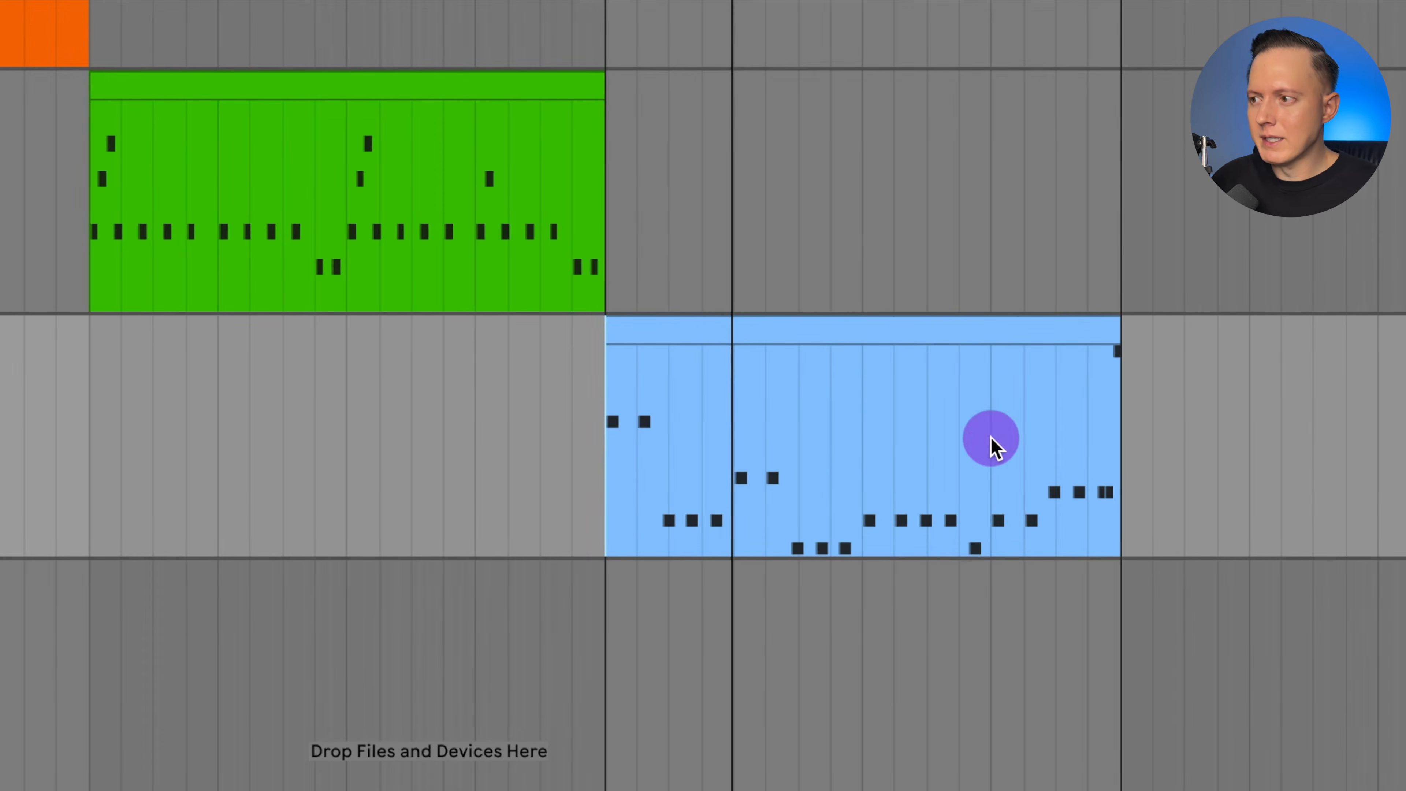
# Solo the first TechnoStab track and display its device chain with RaveGenerator2 and Compressor.
pyautogui.scroll(6, 991, 438)
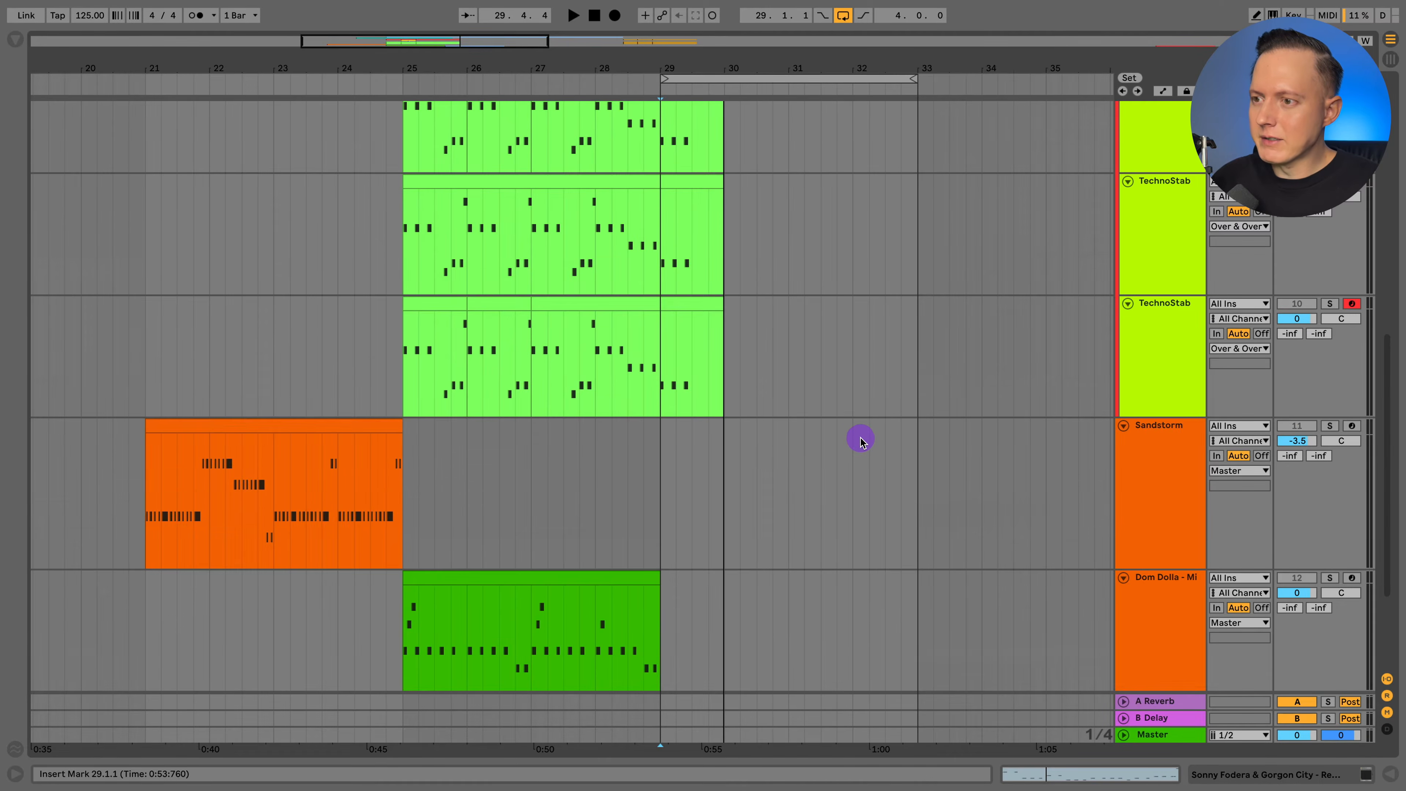
pyautogui.scroll(5, 861, 439)
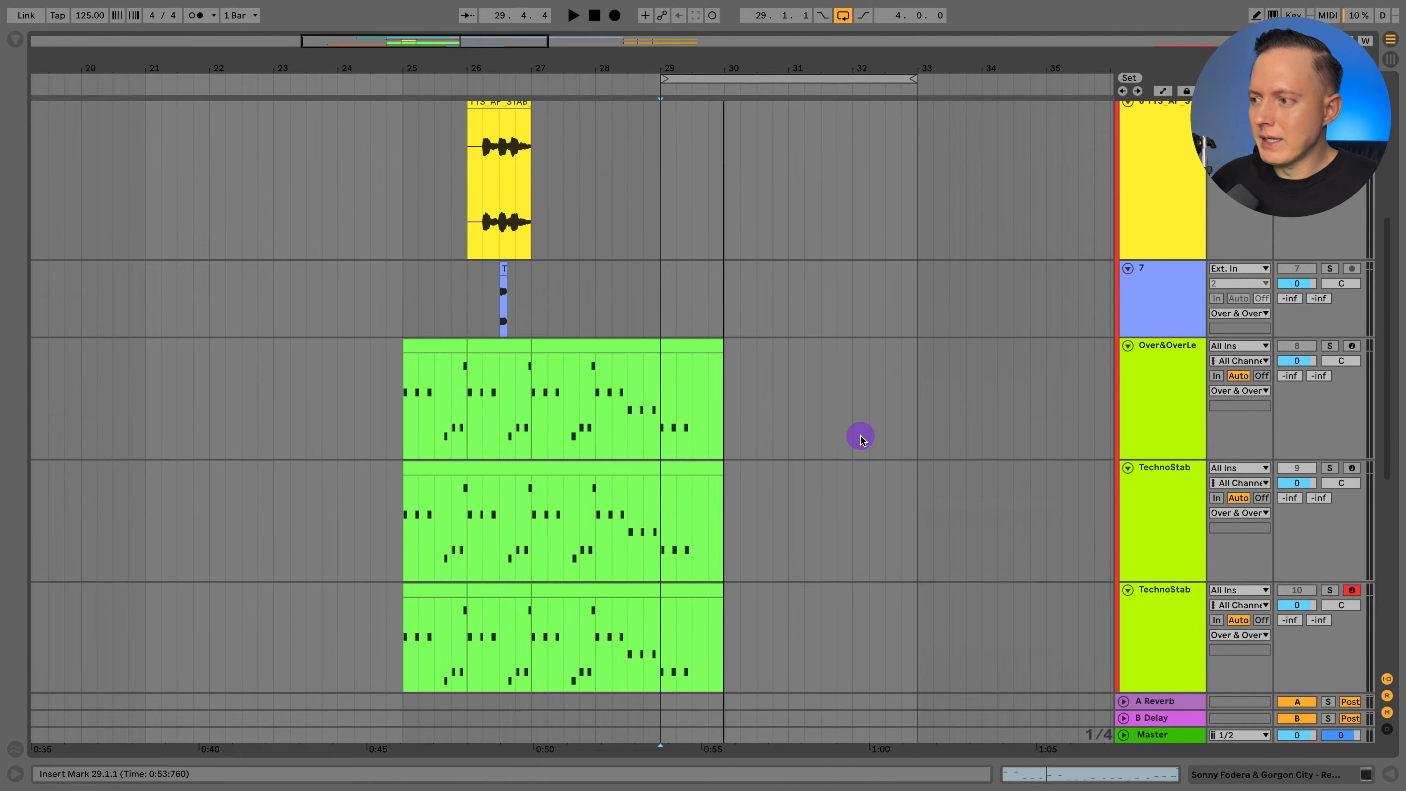
pyautogui.scroll(-5, 861, 437)
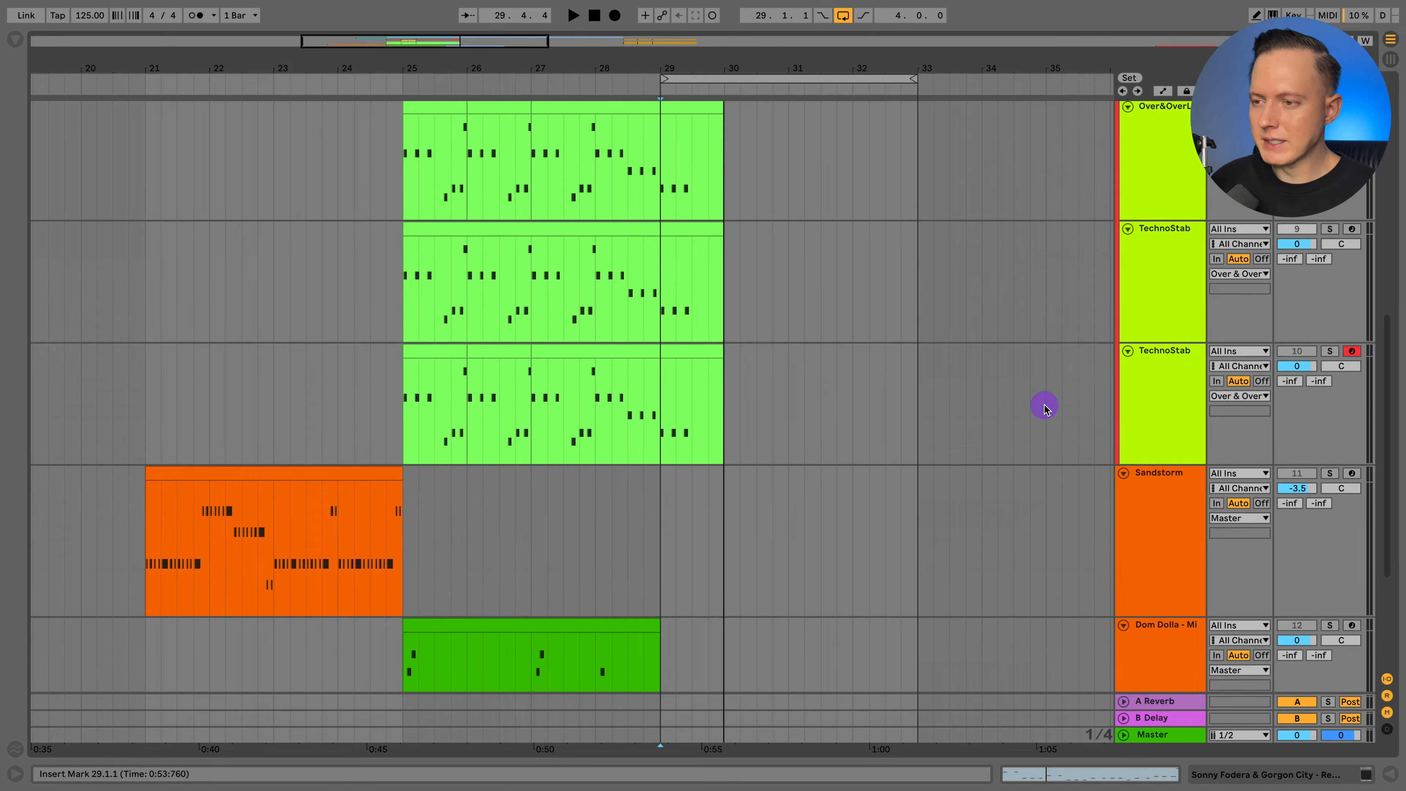
pyautogui.scroll(1, 1045, 408)
pyautogui.scroll(3, 1156, 374)
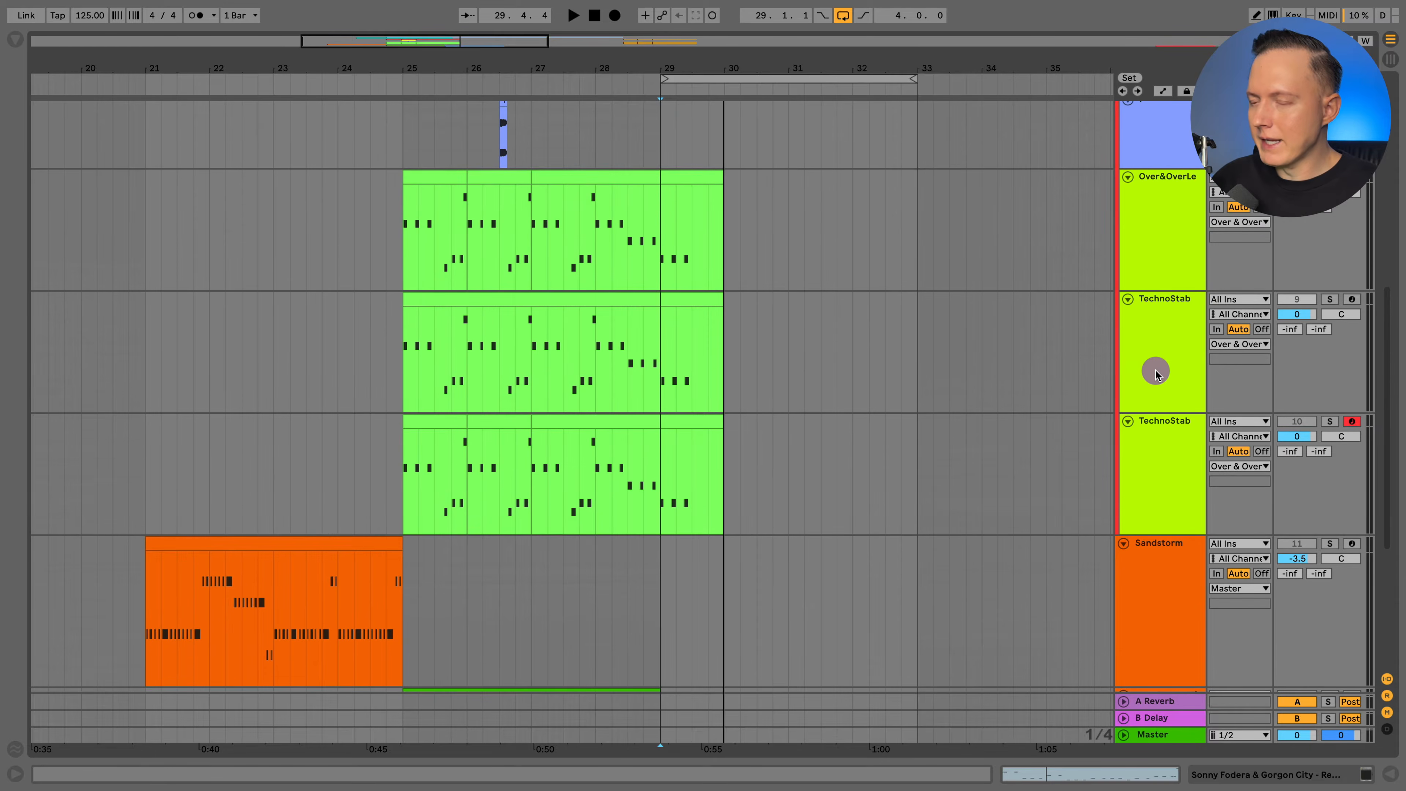
pyautogui.click(1154, 373)
pyautogui.click(1330, 299)
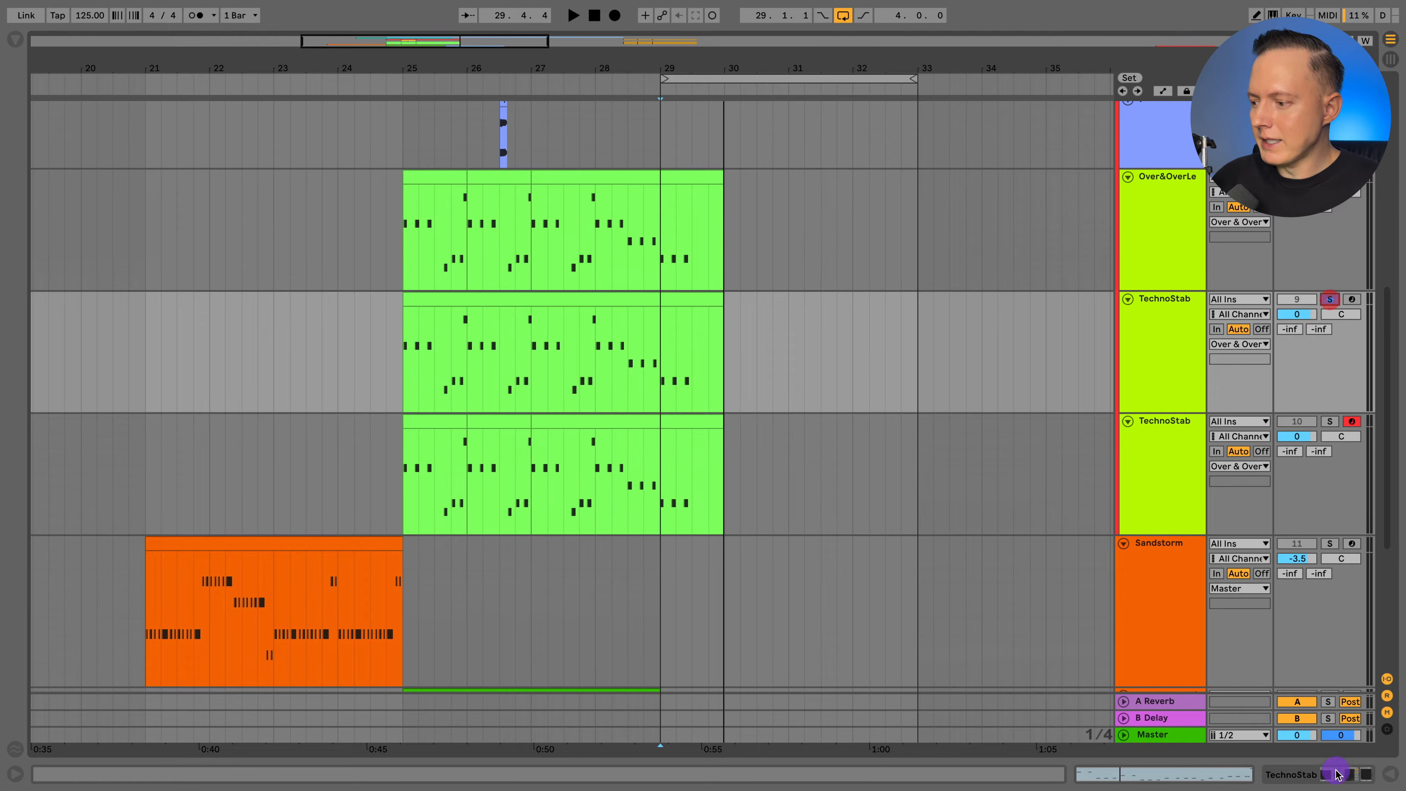
pyautogui.click(1336, 774)
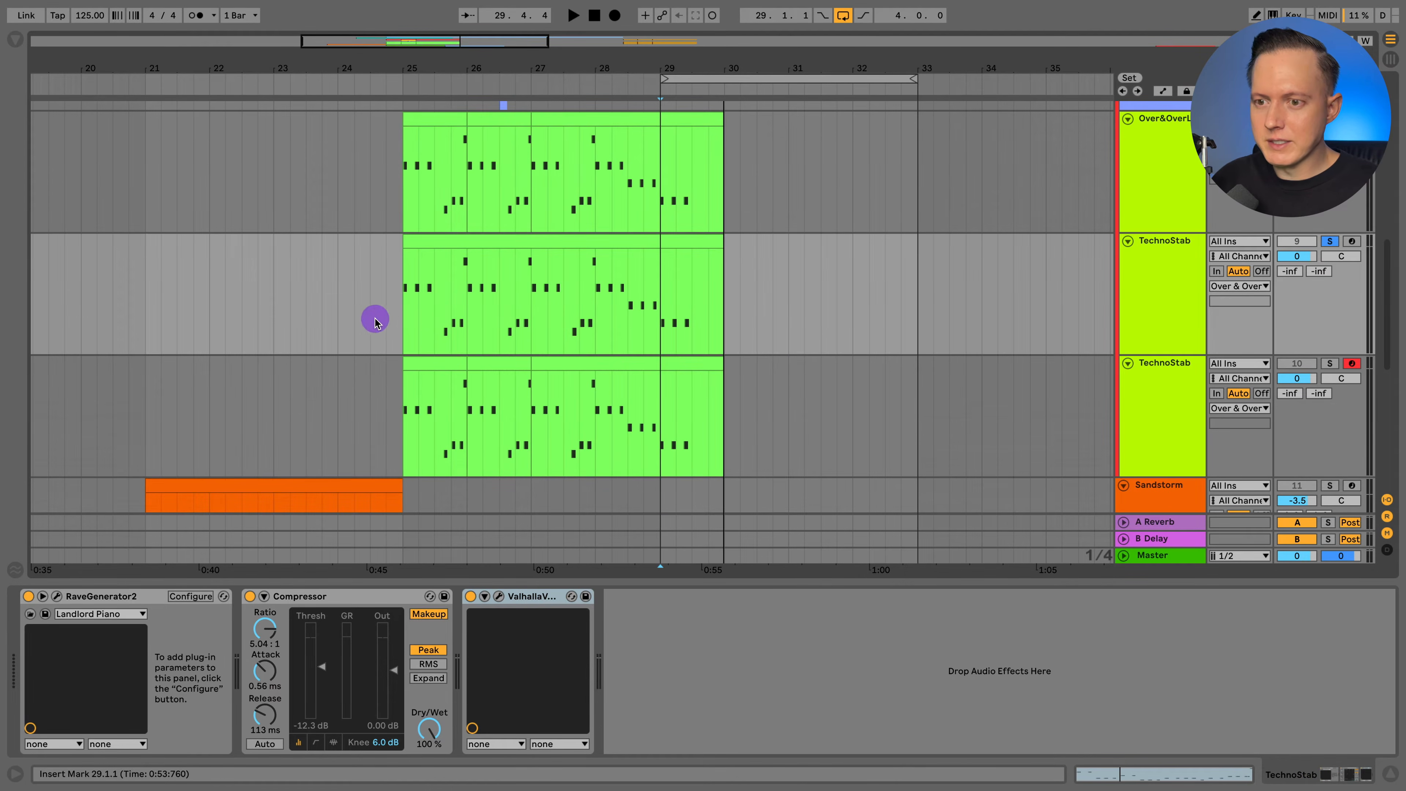
# Loop bar 25 to bar 30 over the TechnoStab clips and play the second TechnoStab track in solo.
pyautogui.moveTo(403, 318); pyautogui.dragTo(725, 321)
pyautogui.click(1170, 382)
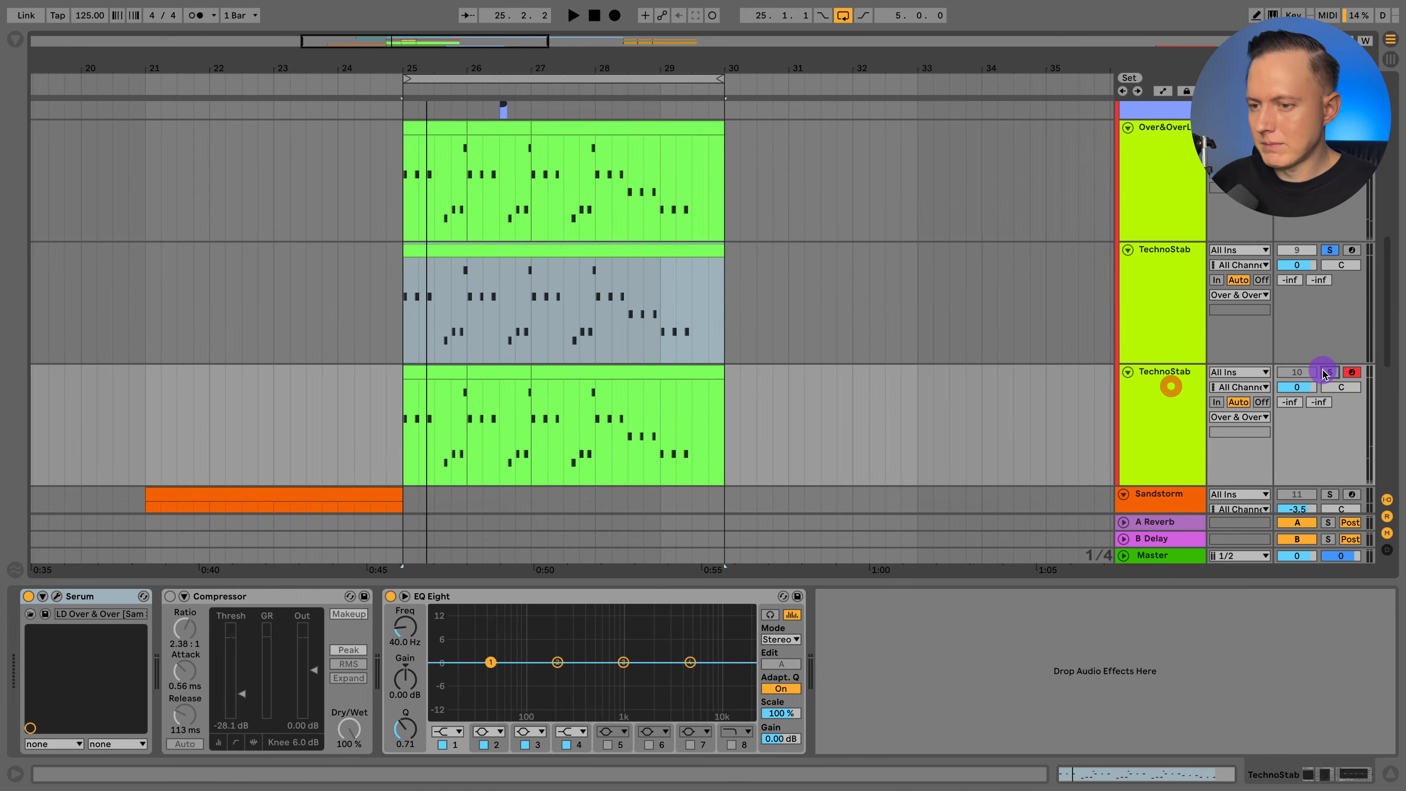
pyautogui.press('space')
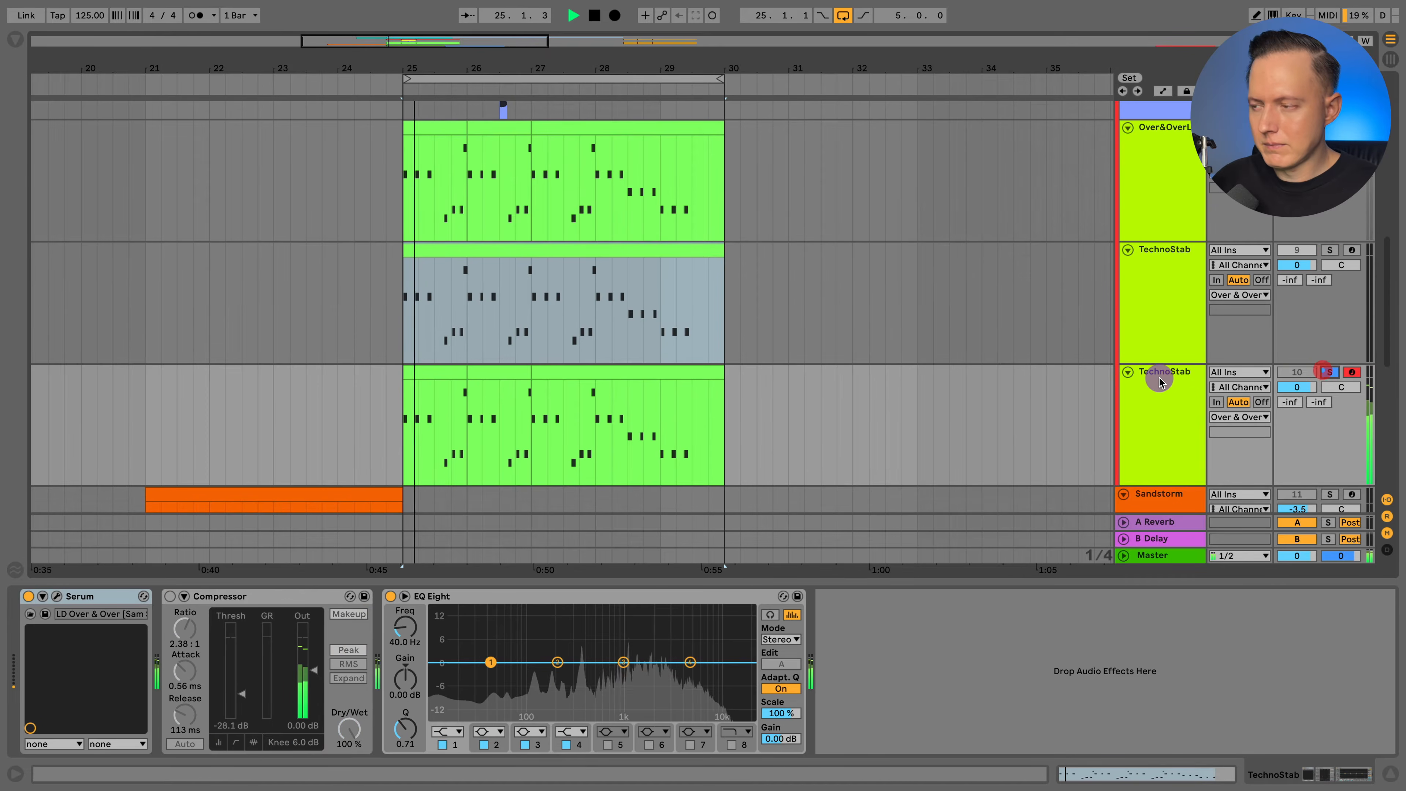
pyautogui.scroll(-2, 1160, 381)
pyautogui.click(1162, 382)
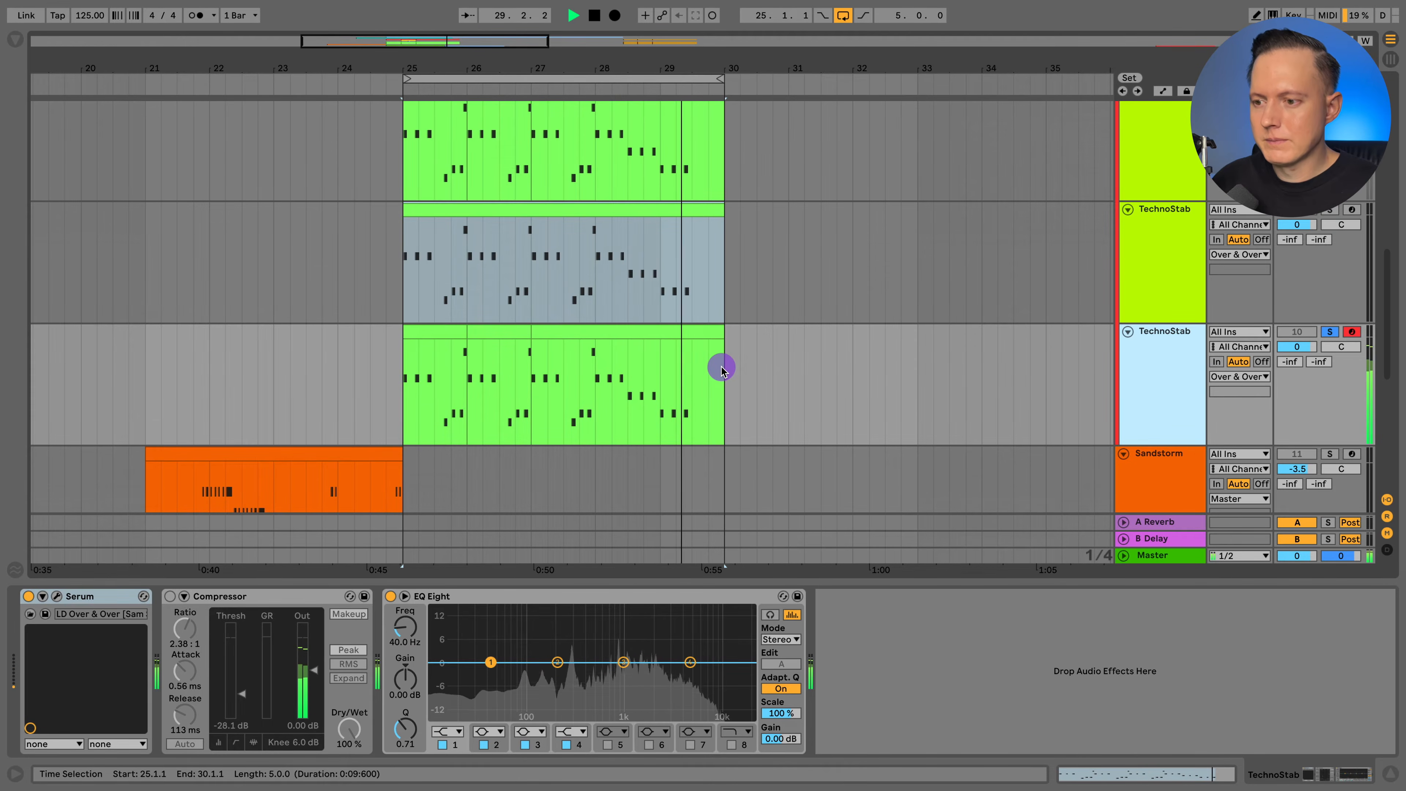
pyautogui.press('space')
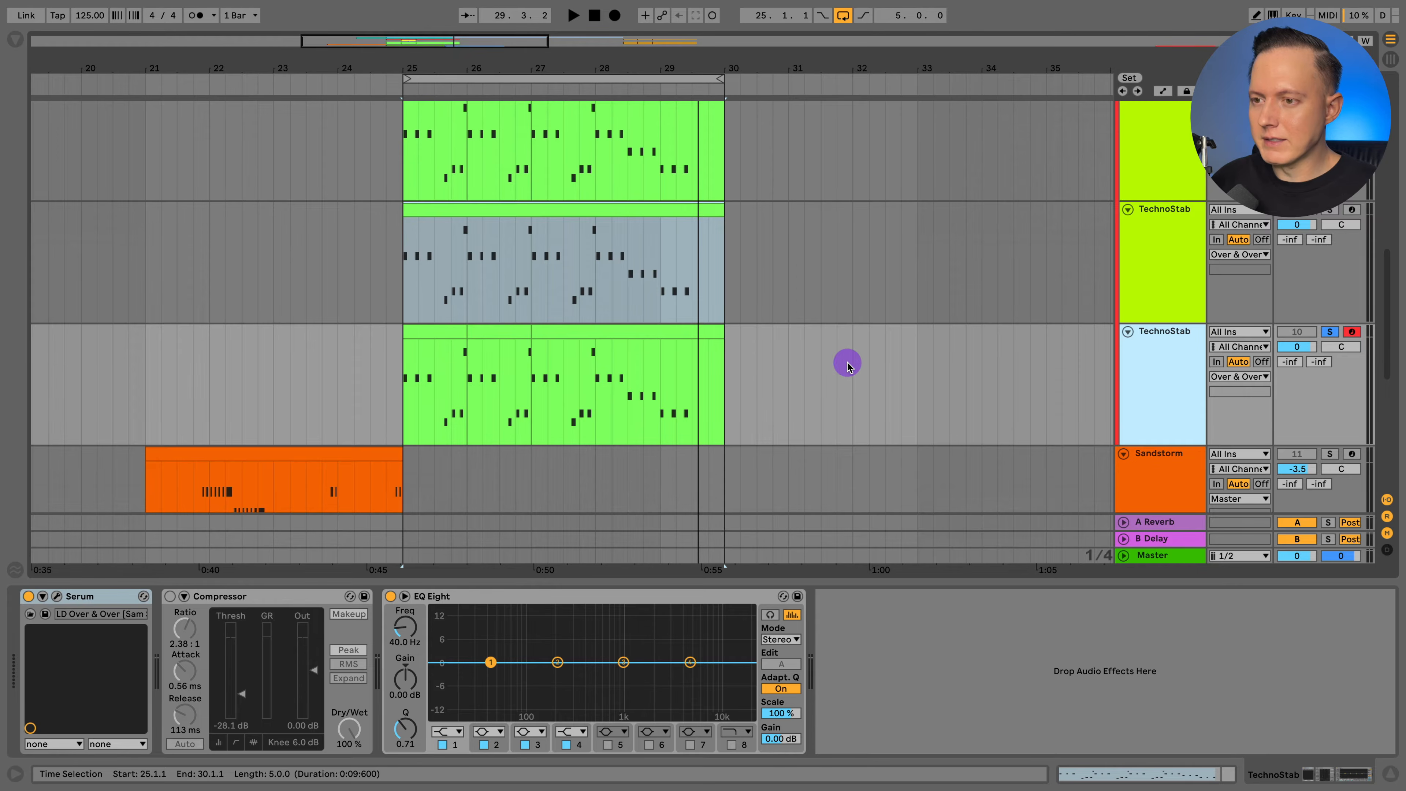
# Solo the Sandstorm track and play its orange MIDI clip from bar 21.
pyautogui.scroll(1, 847, 365)
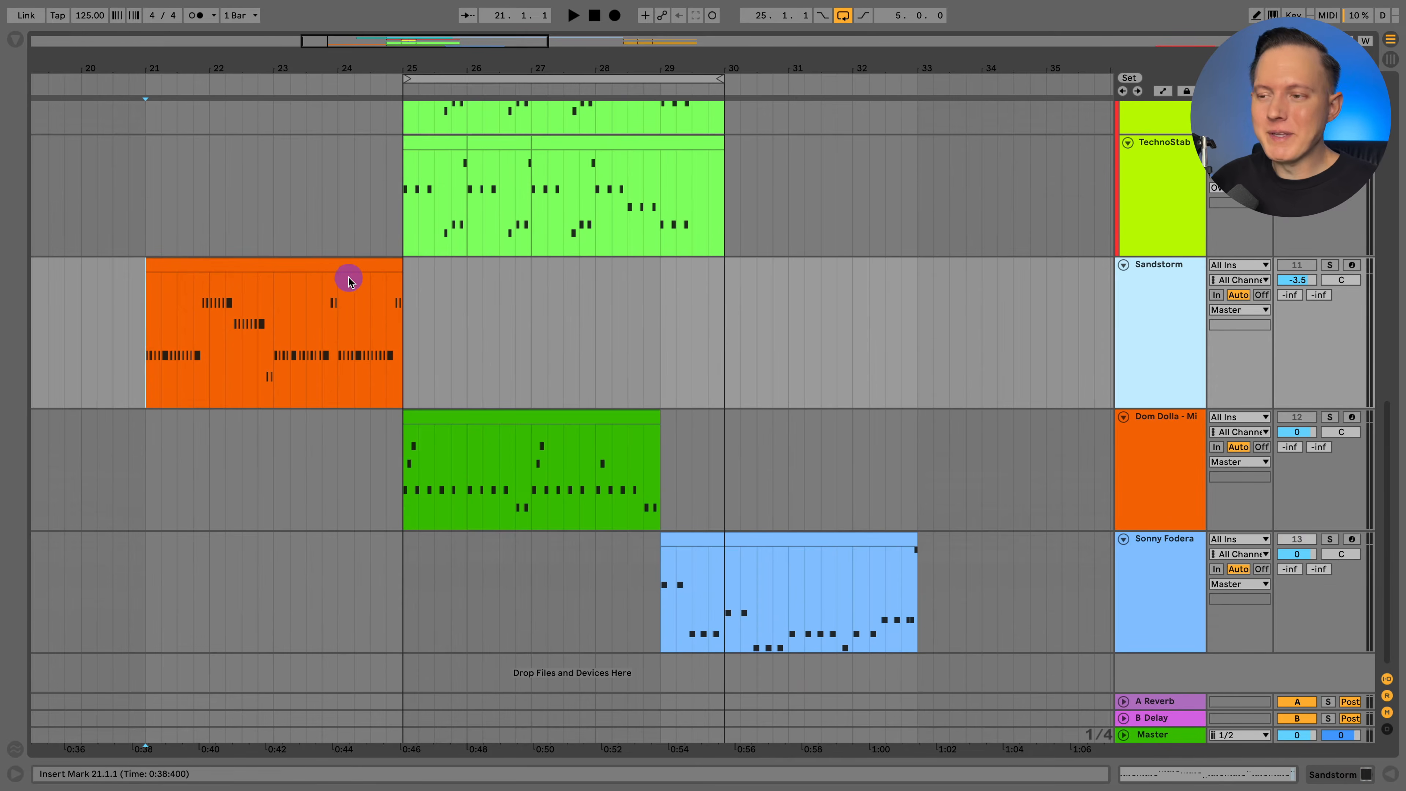
pyautogui.click(1332, 266)
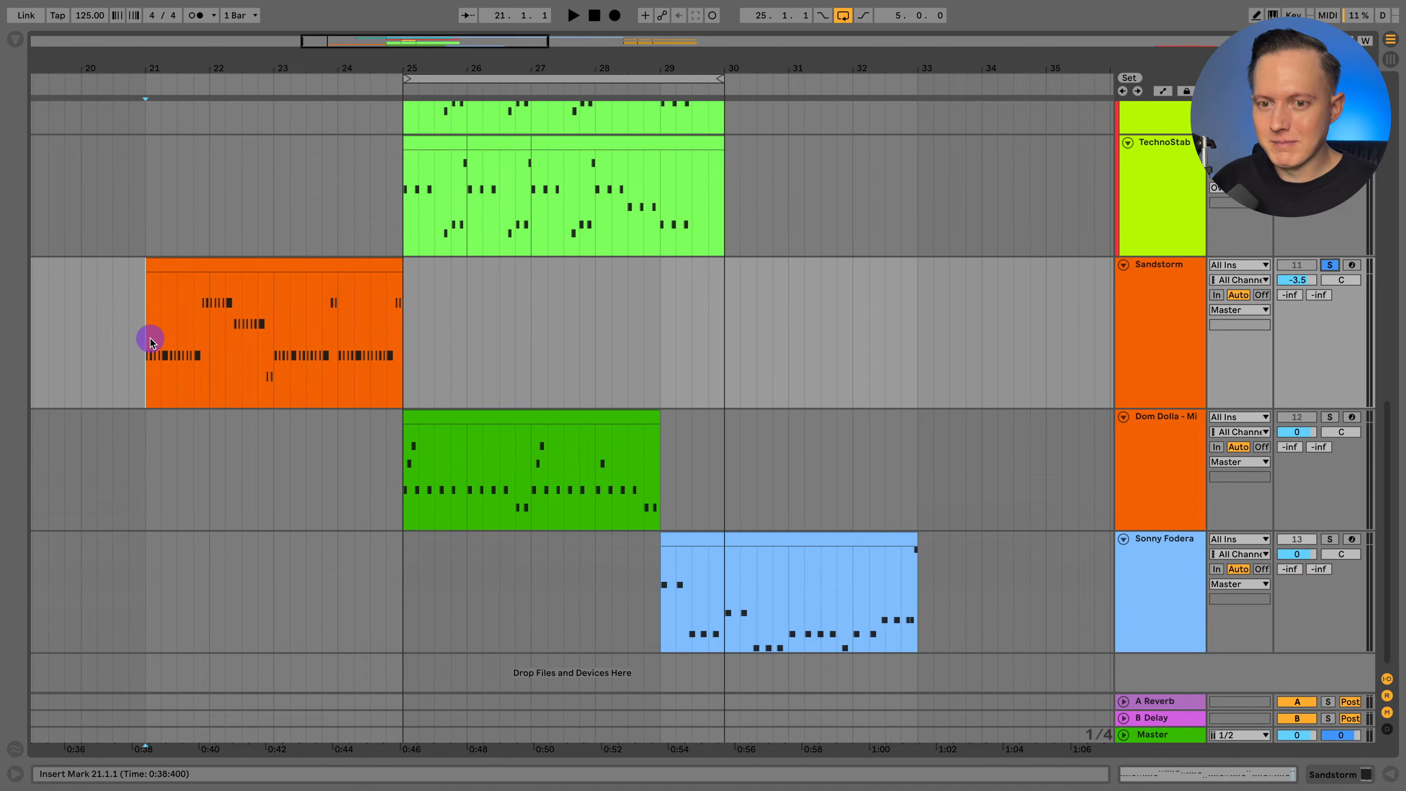
pyautogui.press('space')
pyautogui.click(1296, 281)
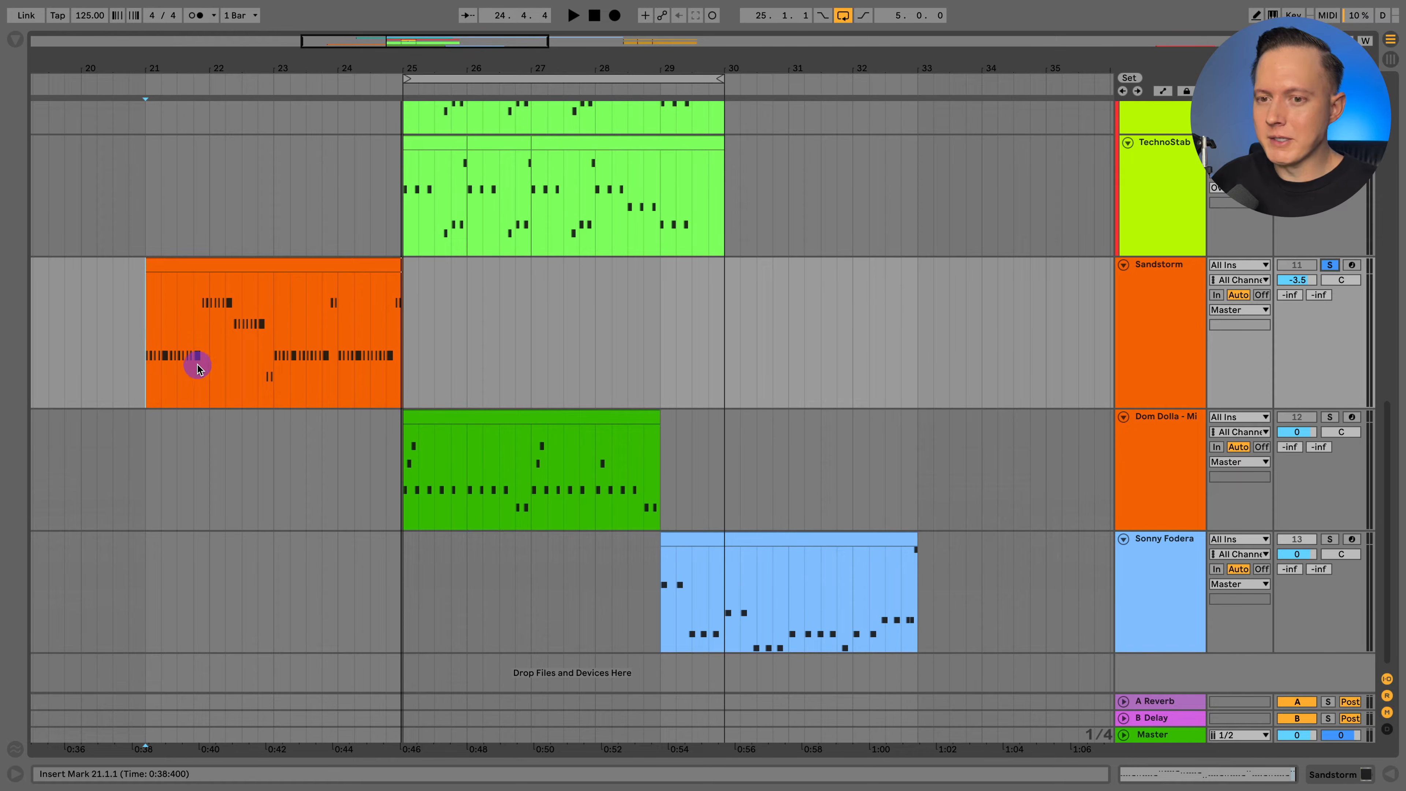
# Find the TTS_AF_STAB_WDWWW.wav sample in Splice and play its yellow clip in the arrangement from bar 26.
pyautogui.scroll(10, 797, 318)
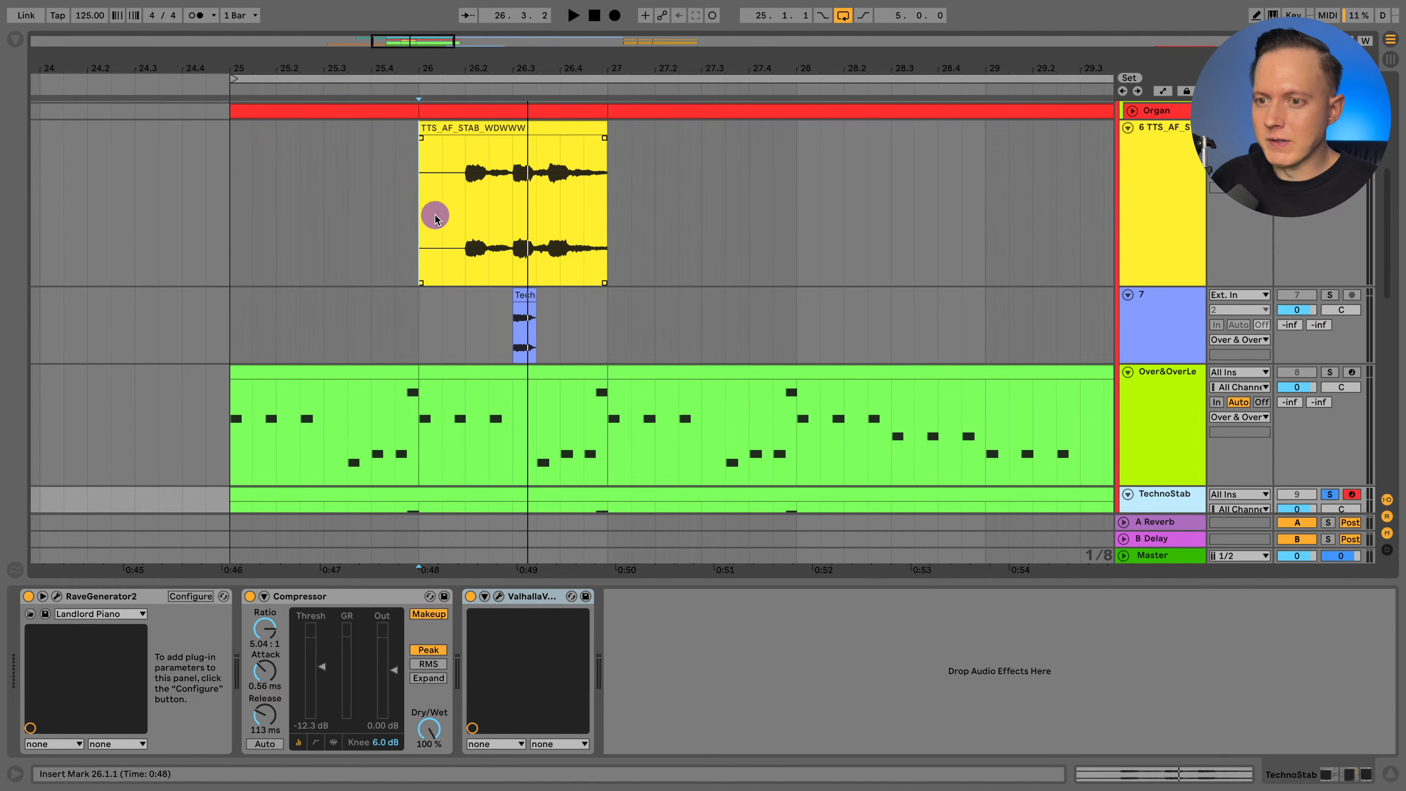
pyautogui.click(411, 211)
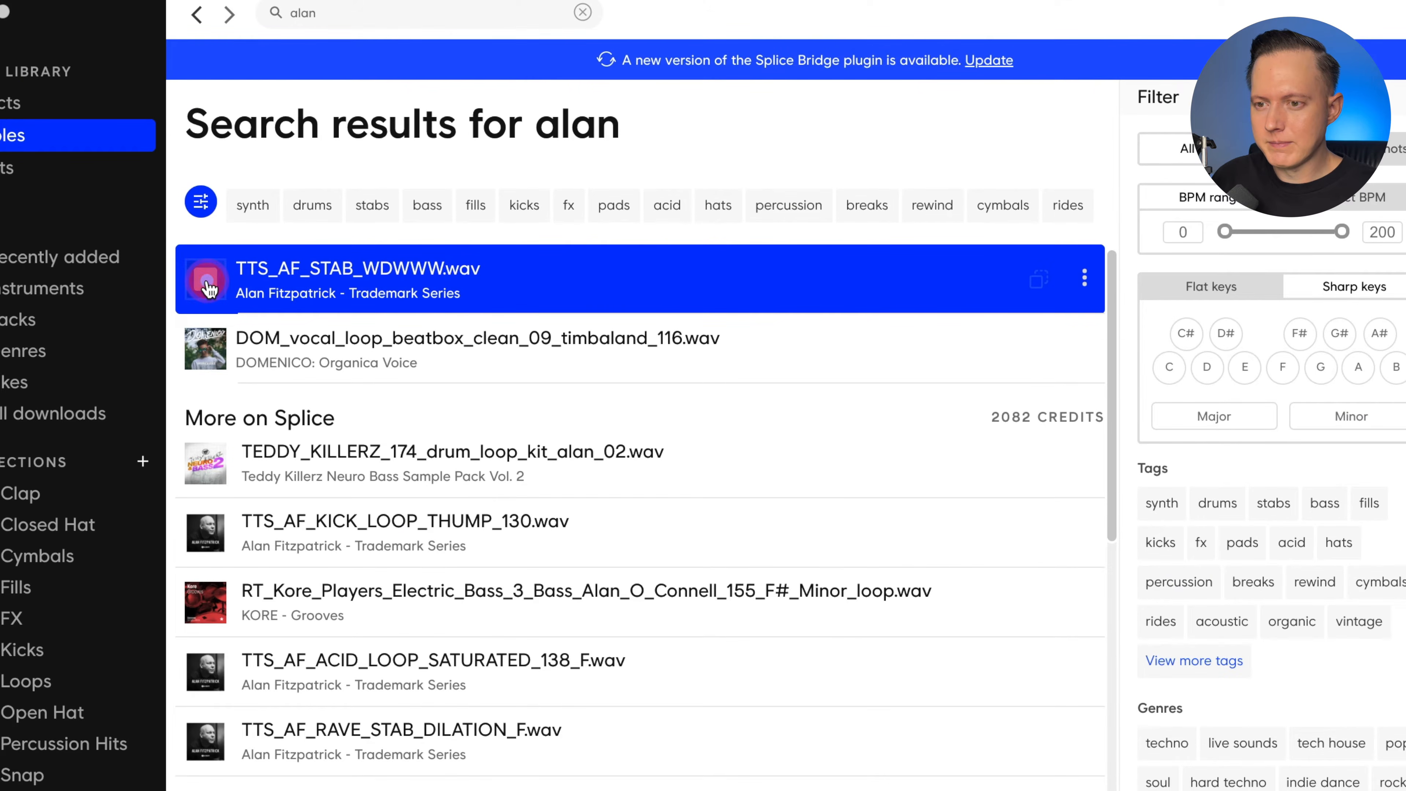
pyautogui.moveTo(209, 287); pyautogui.dragTo(697, 540)
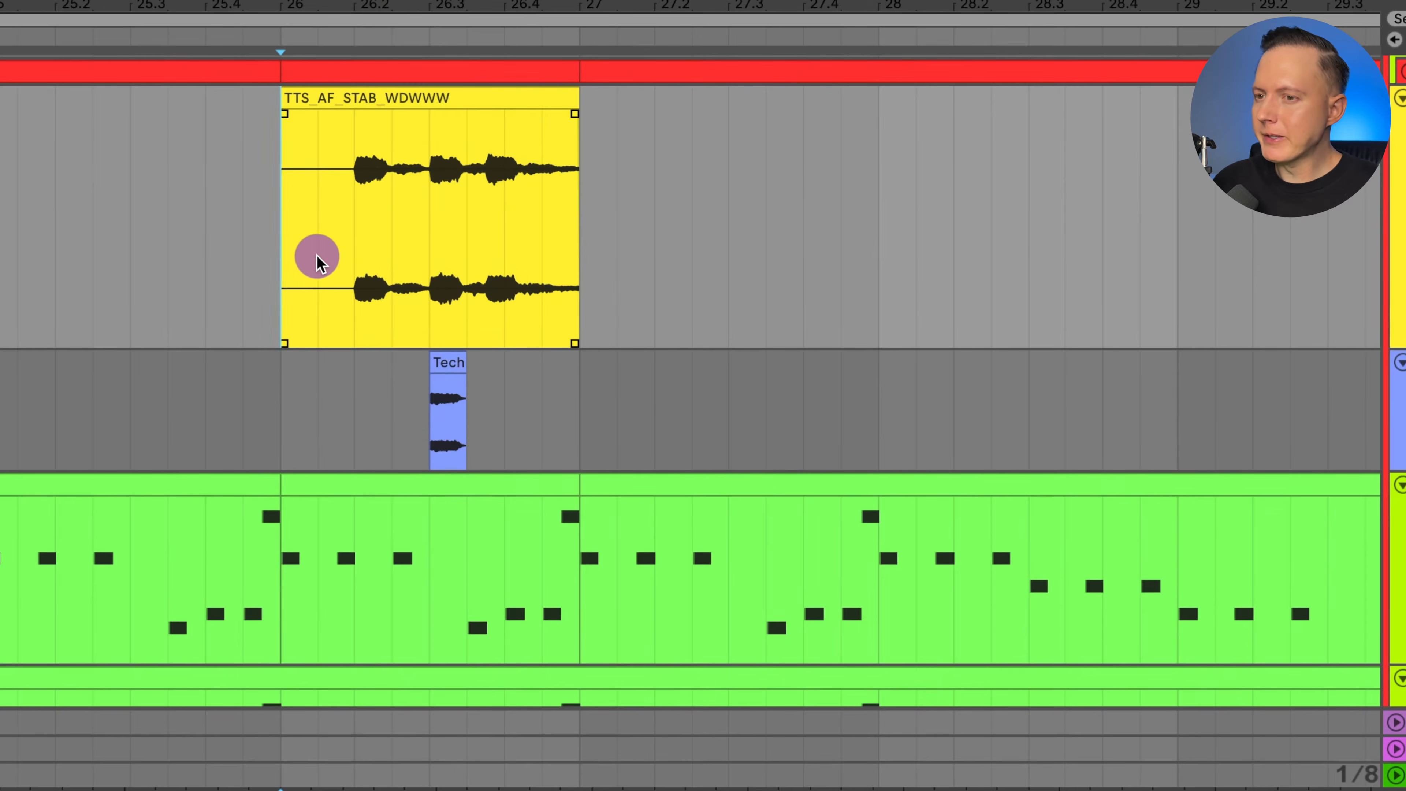
pyautogui.press('space')
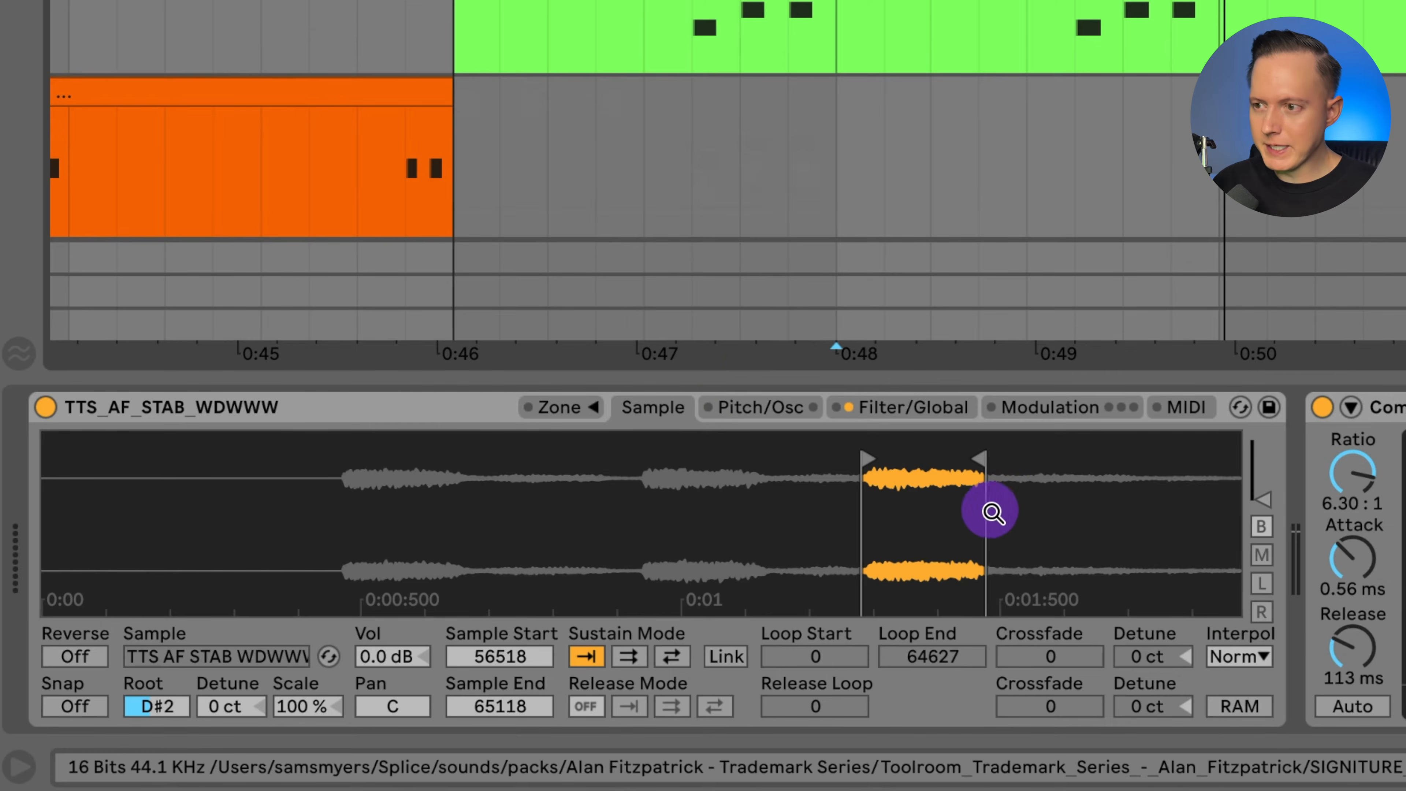
# Play the Over&OverLead track in solo from bar 25 with its TTS_AF_STAB_WDWWW sampler, Compressor and Valhalla chain displayed.
pyautogui.scroll(1, 622, 101)
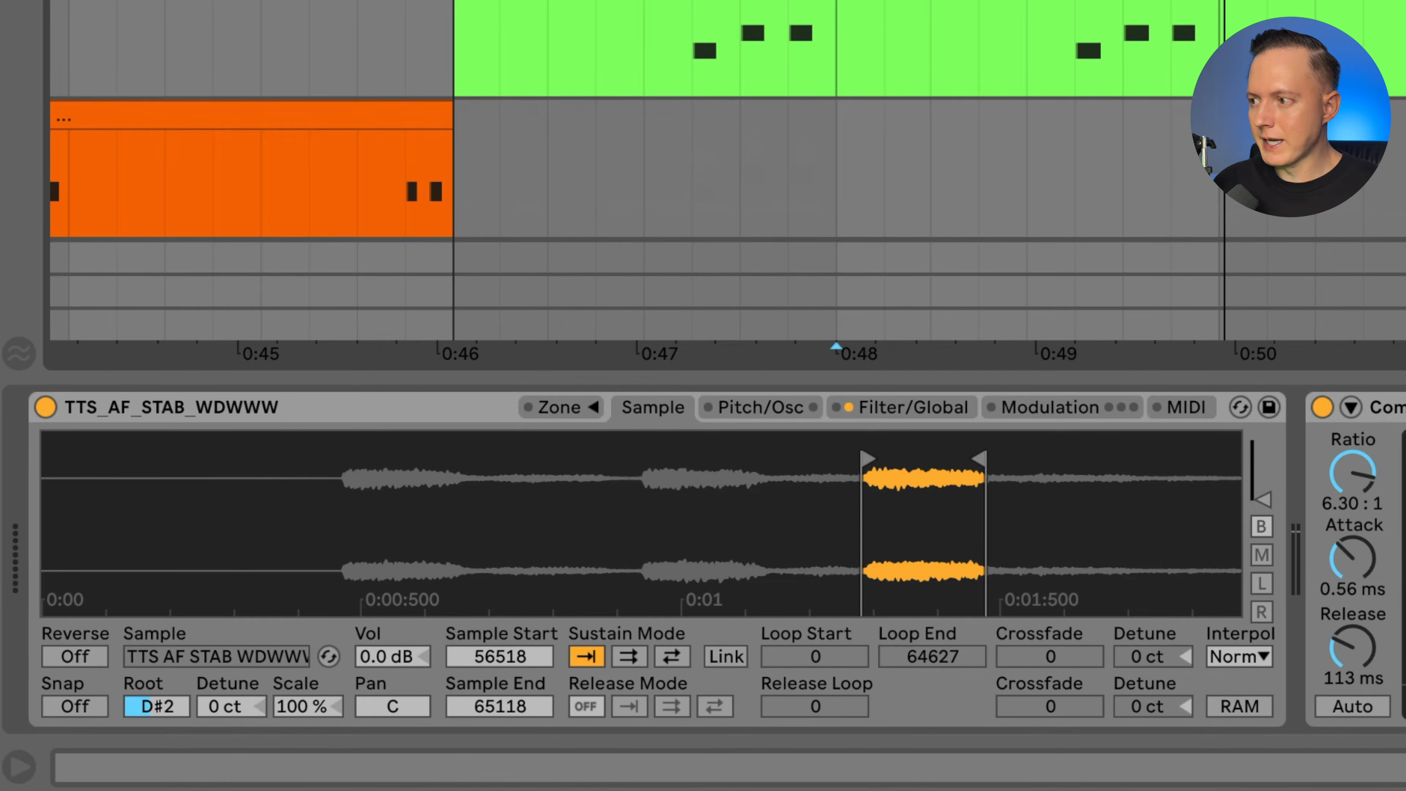
pyautogui.press('space')
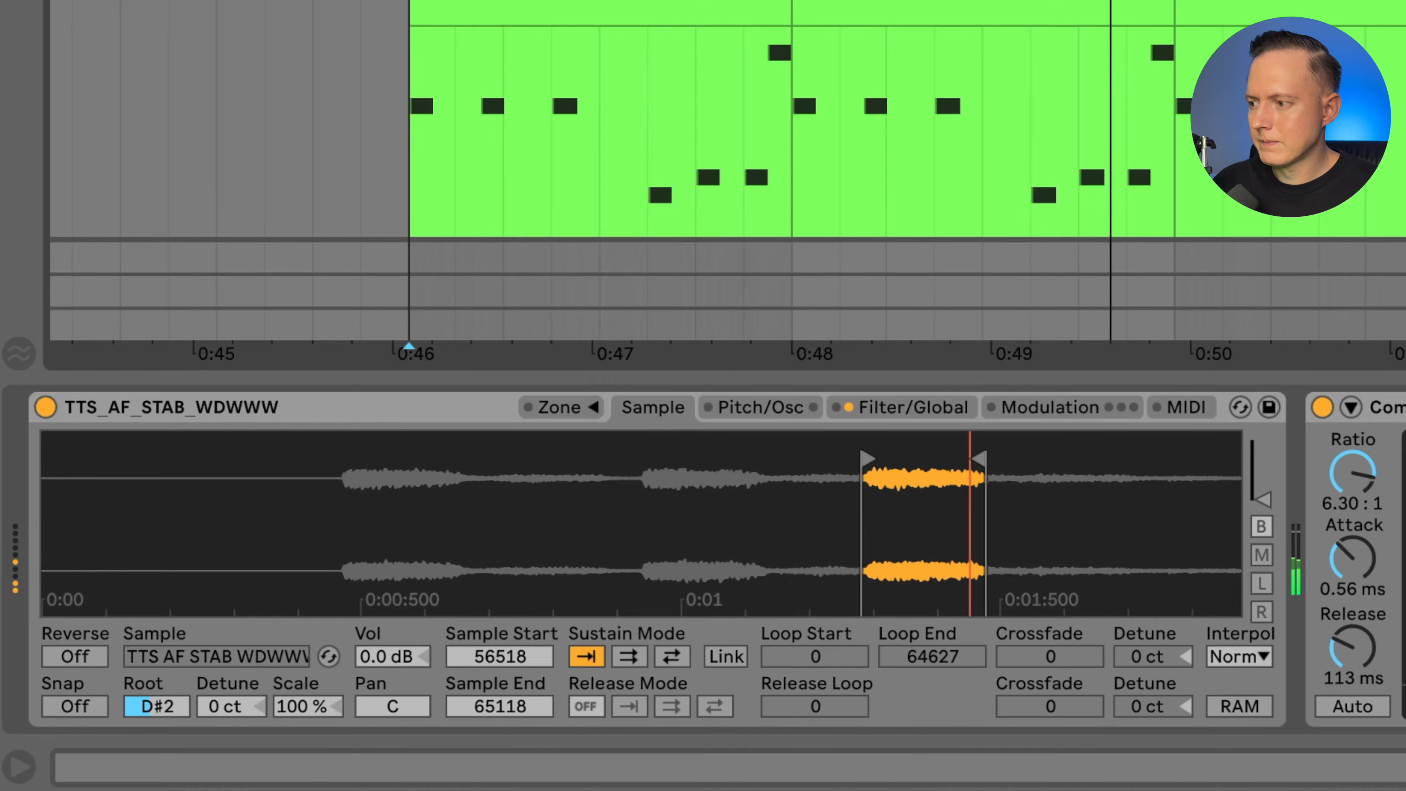
pyautogui.click(1147, 208)
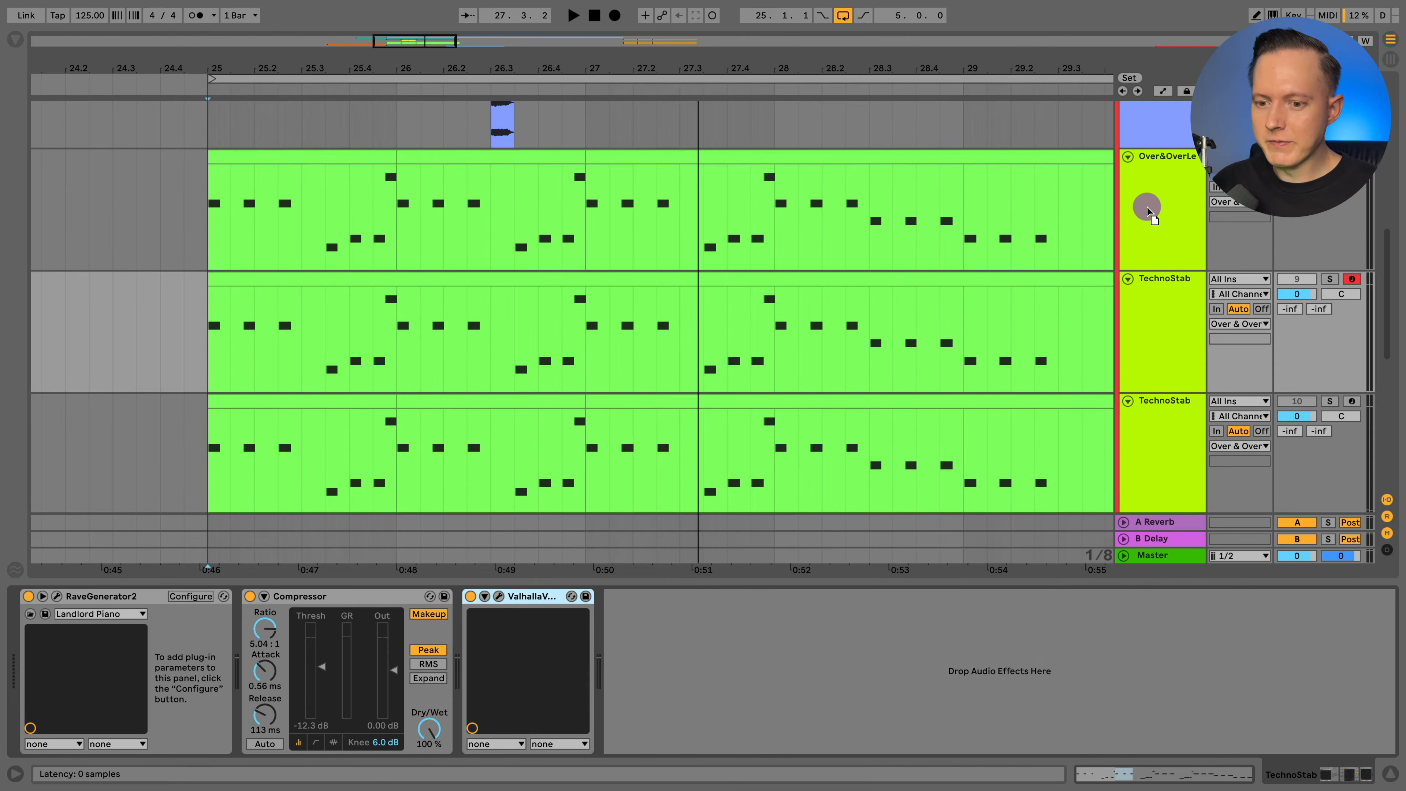
pyautogui.click(945, 631)
pyautogui.moveTo(932, 649); pyautogui.dragTo(932, 636)
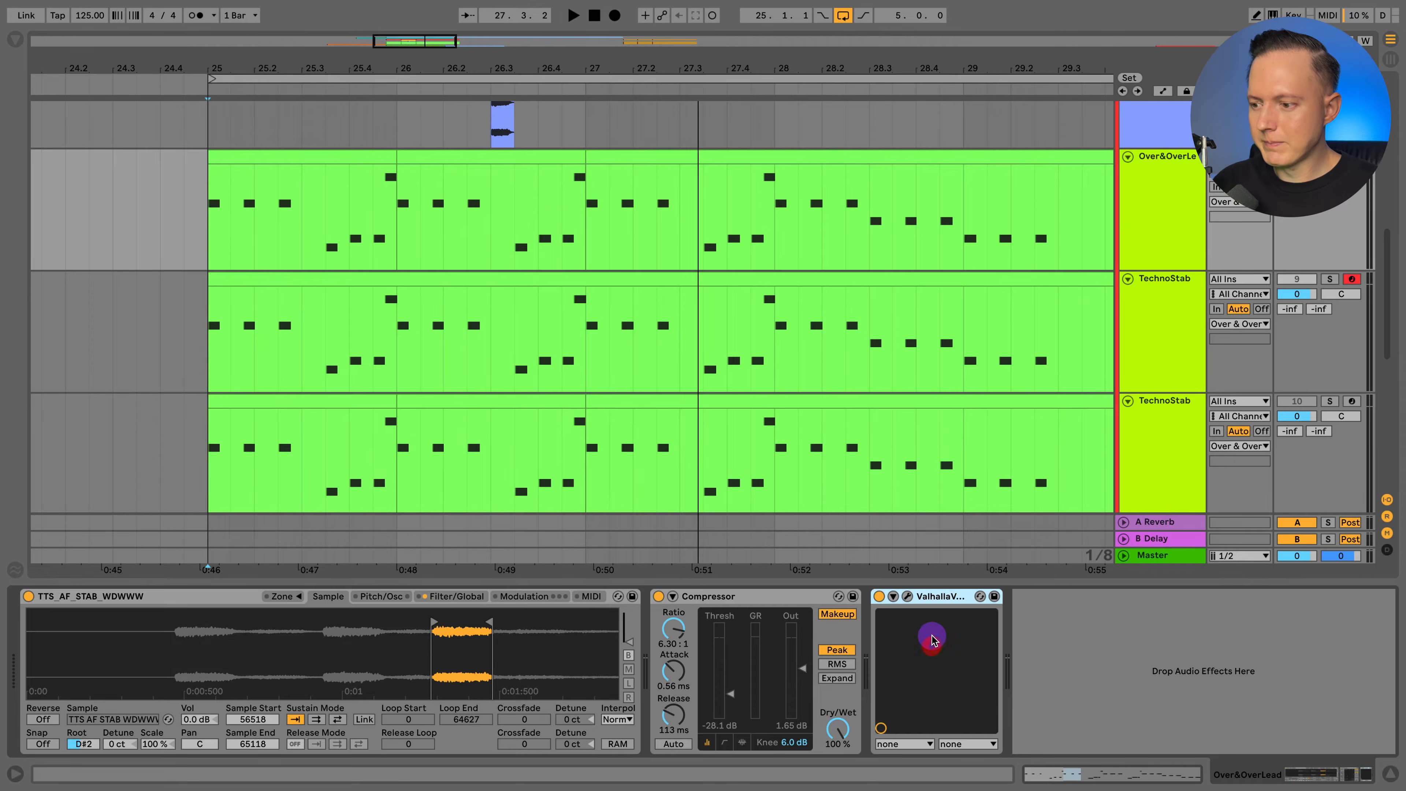
pyautogui.press('space')
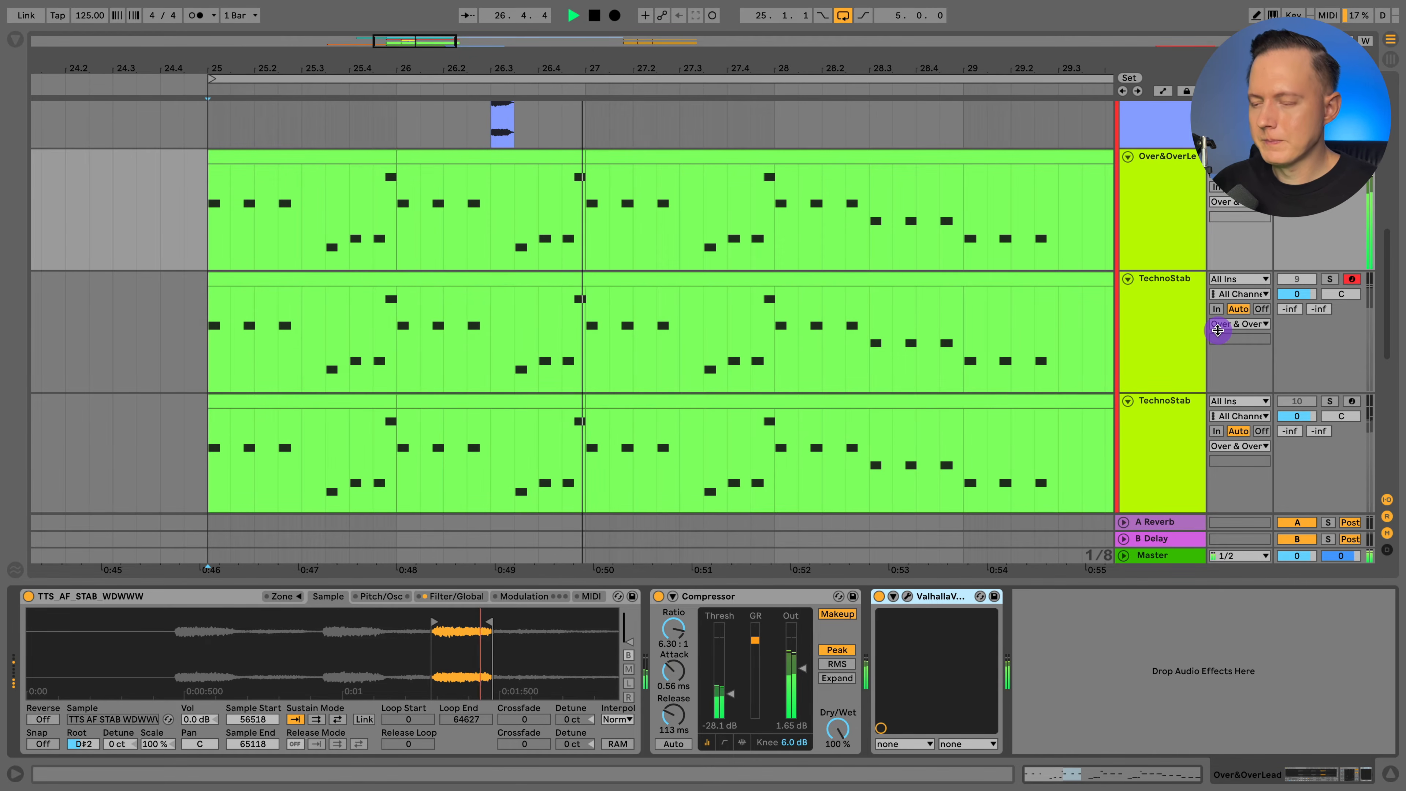
pyautogui.press('space')
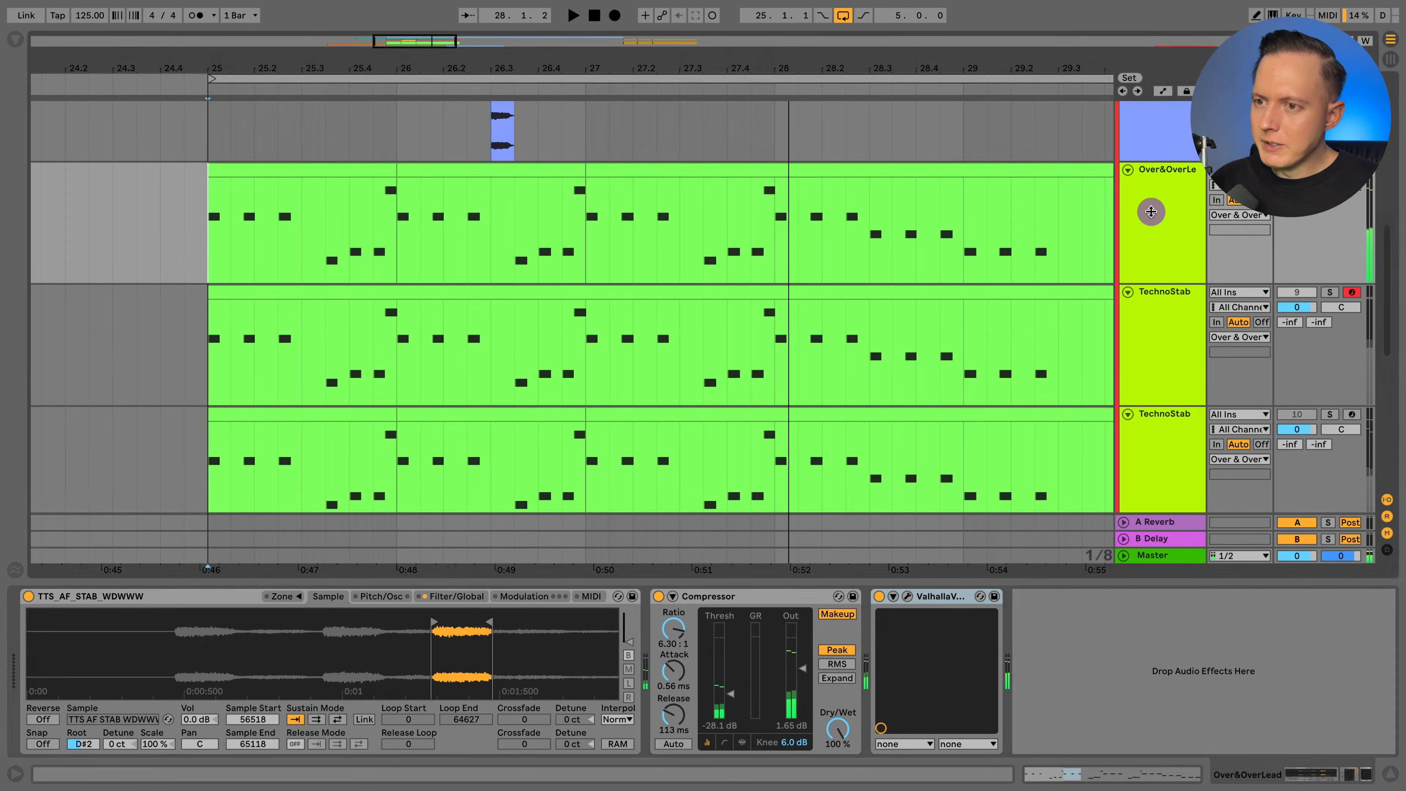
# Select the short Techno Stab audio clip on track 7, from 26.3.1 to 26.3.3.
pyautogui.scroll(6, 841, 194)
pyautogui.moveTo(493, 68); pyautogui.dragTo(493, 114)
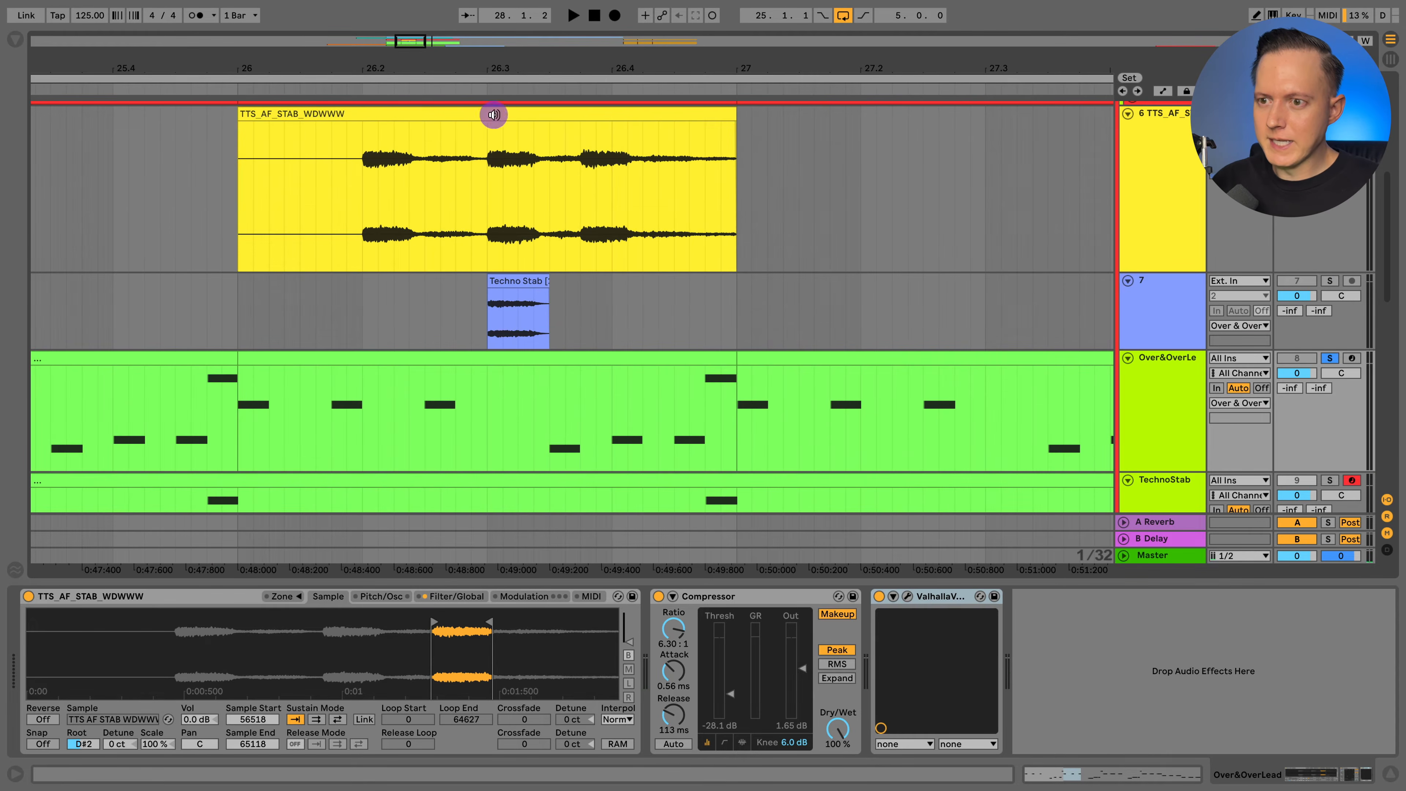
pyautogui.moveTo(484, 320); pyautogui.dragTo(547, 319)
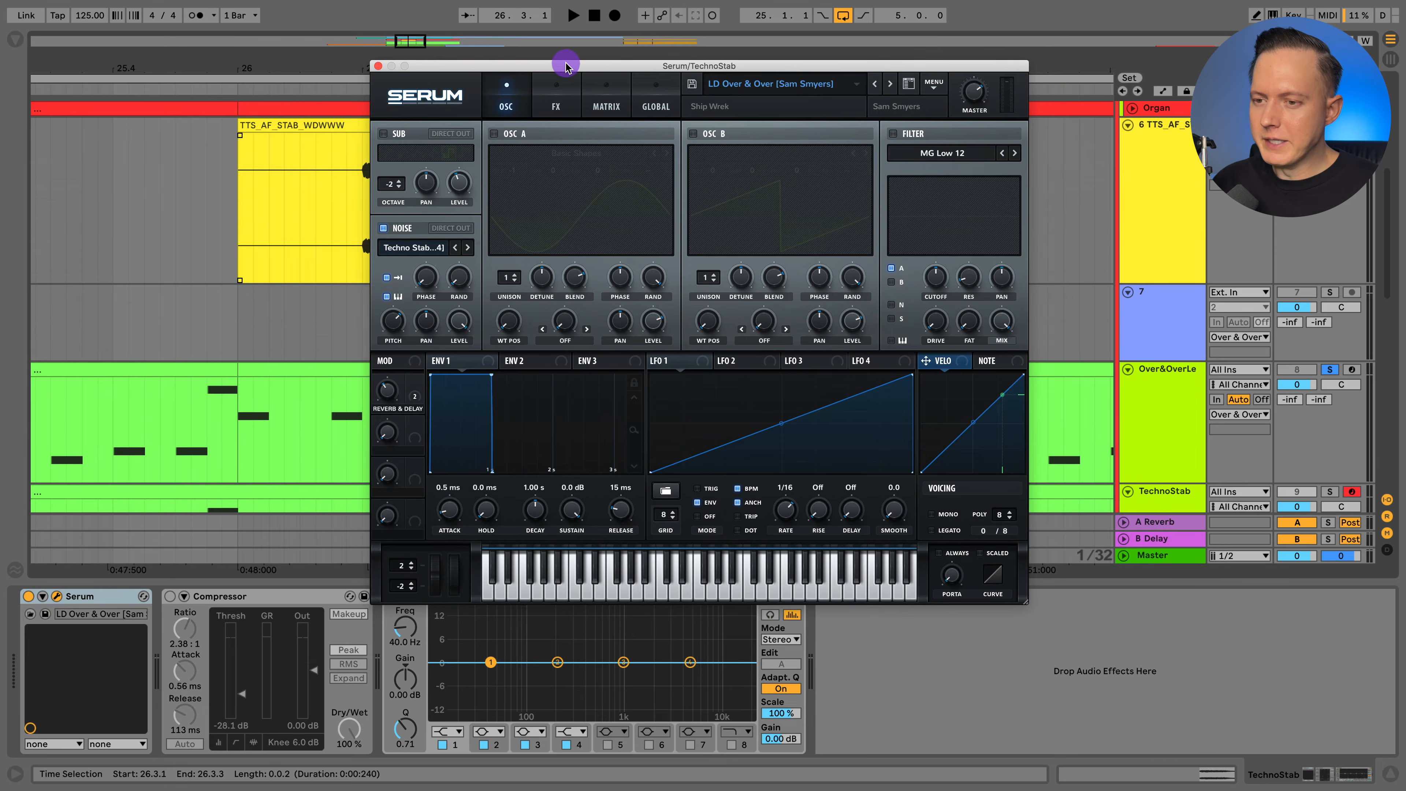
# Open the Serum window of the second TechnoStab track and play that track in solo.
pyautogui.click(569, 65)
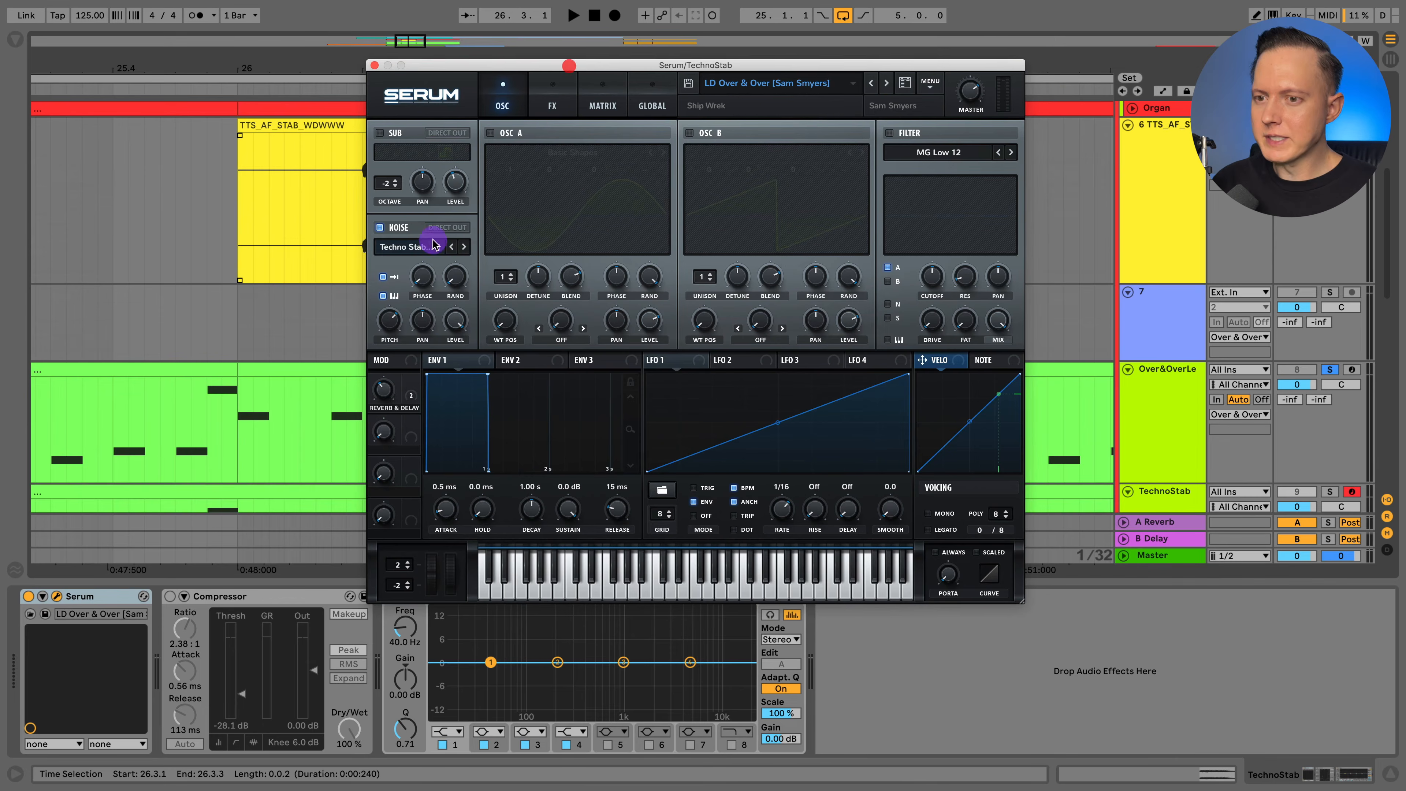
pyautogui.scroll(-5, 1153, 308)
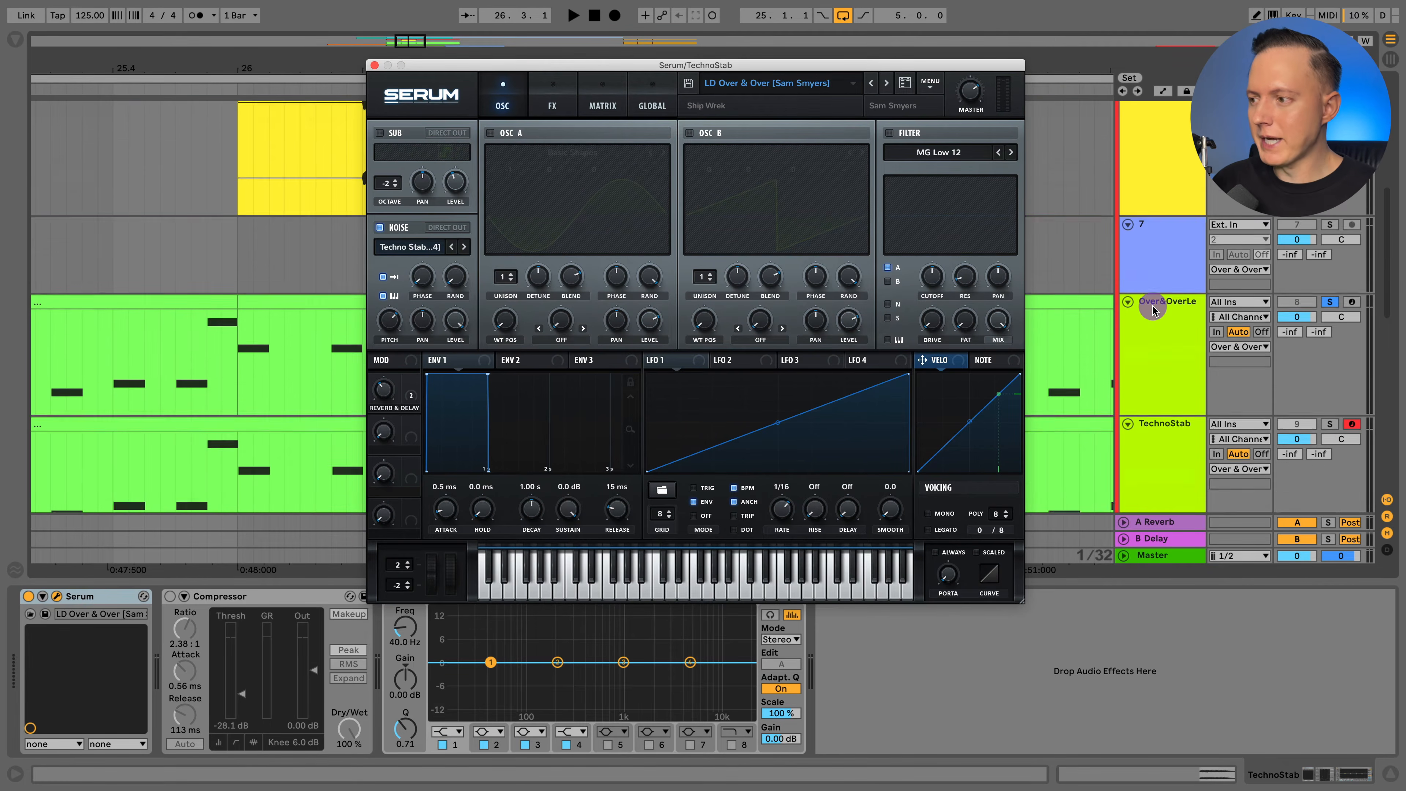
pyautogui.click(1331, 280)
pyautogui.click(292, 287)
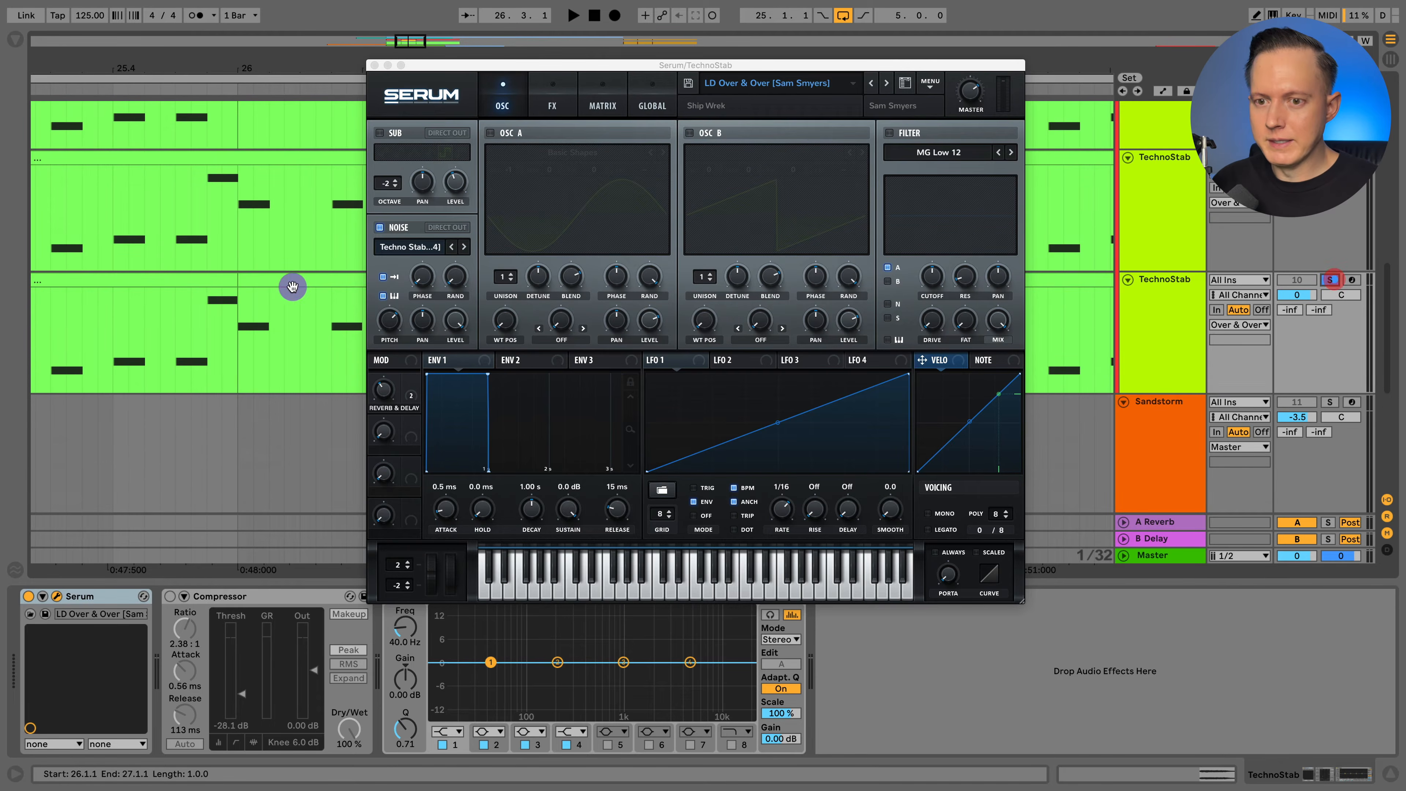
pyautogui.click(238, 315)
pyautogui.press('space')
pyautogui.click(522, 258)
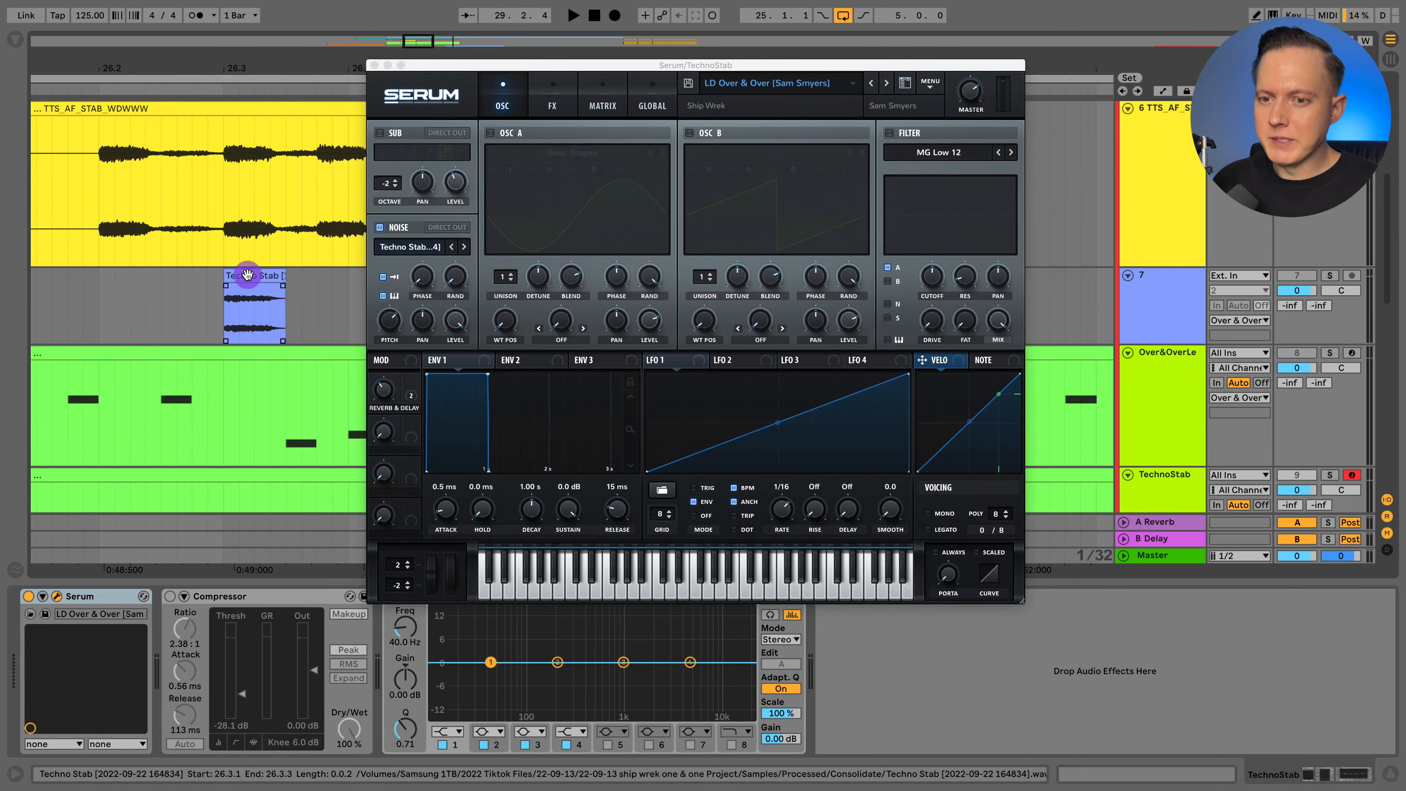
# Inspect the effects used in Serum's Over & Over preset and close the plug-in window.
pyautogui.moveTo(257, 275)
pyautogui.mouseDown()
pyautogui.moveTo(415, 259)
pyautogui.moveTo(252, 275)
pyautogui.mouseUp()
pyautogui.click(556, 106)
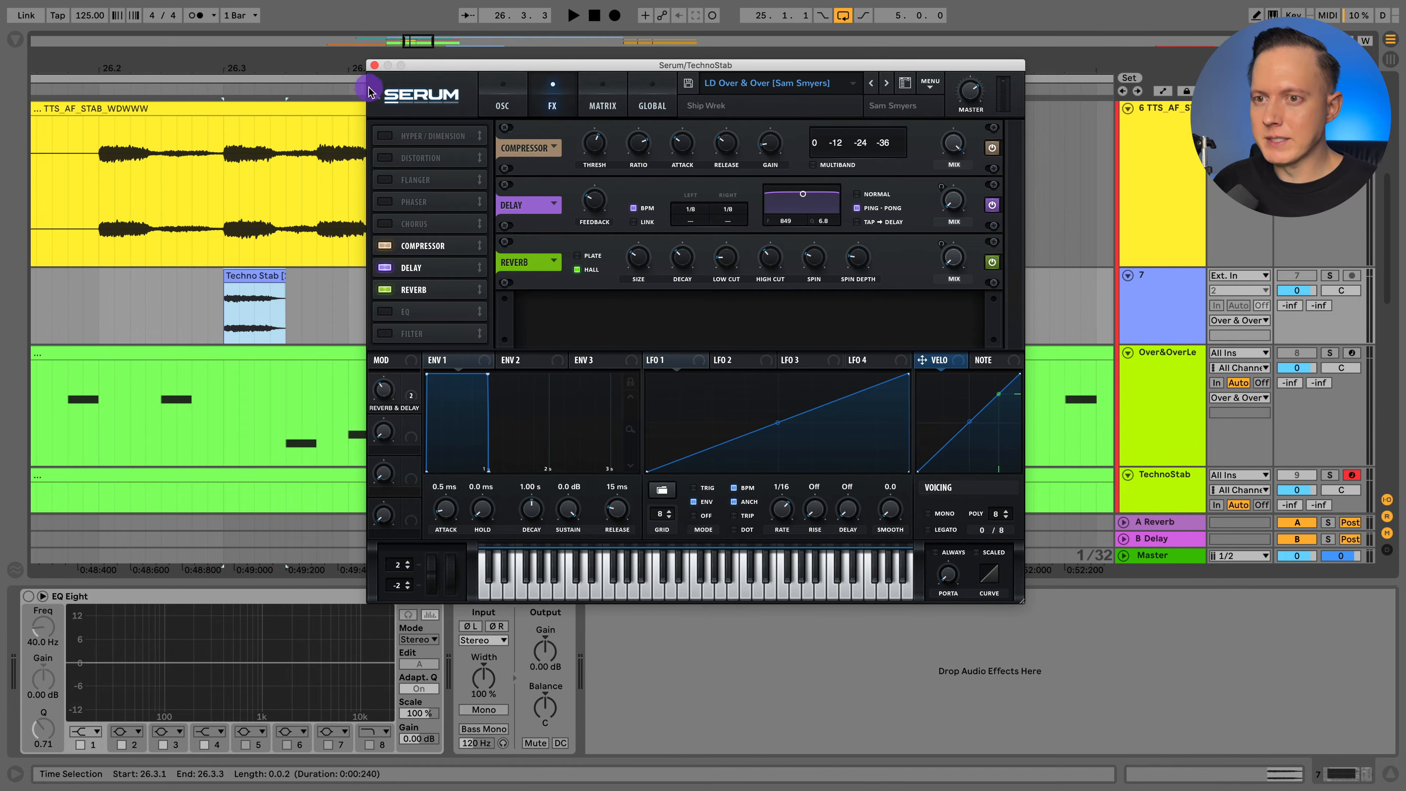
pyautogui.click(374, 65)
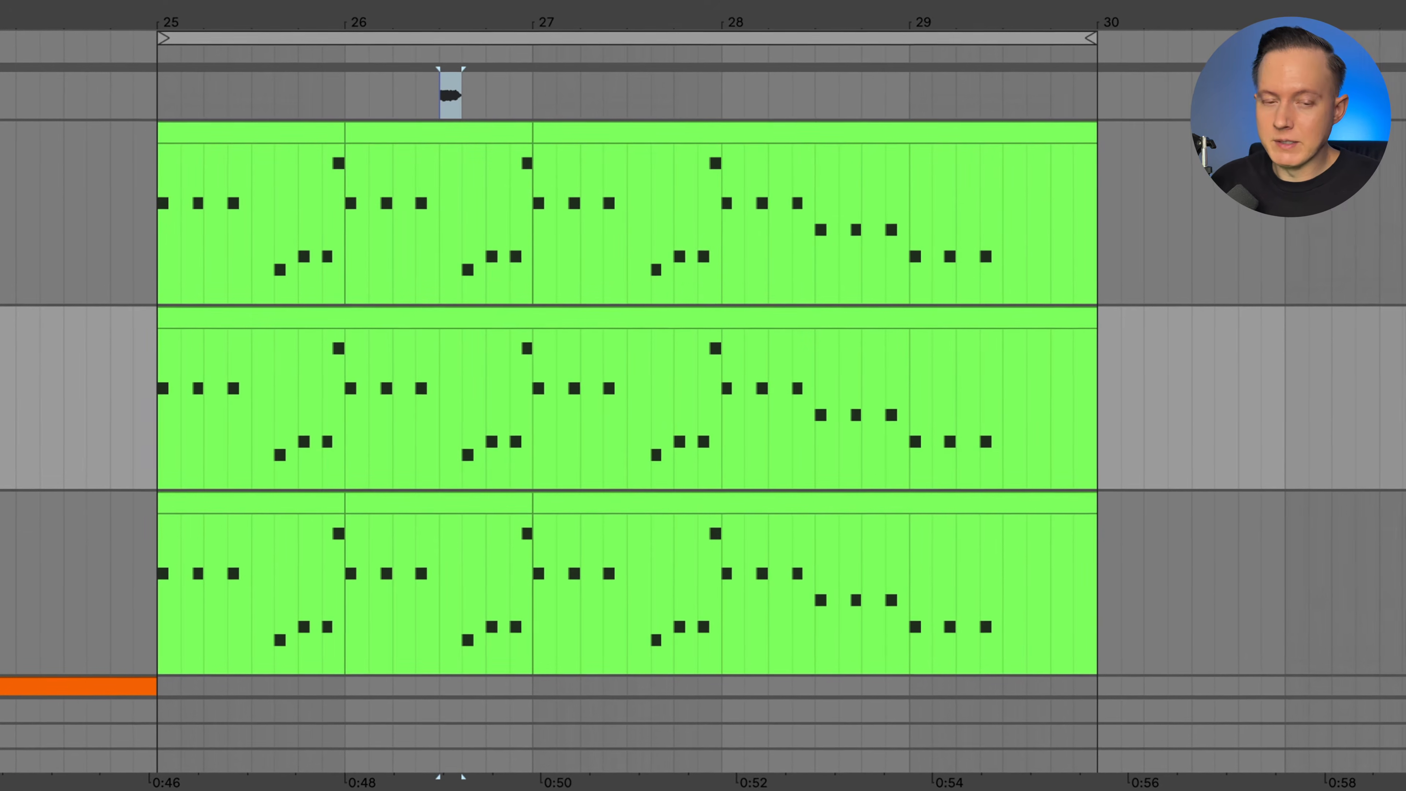
# Open the RaveGenerator2 window of the first TechnoStab track and play its Party Children stab.
pyautogui.press('super+alt+p')
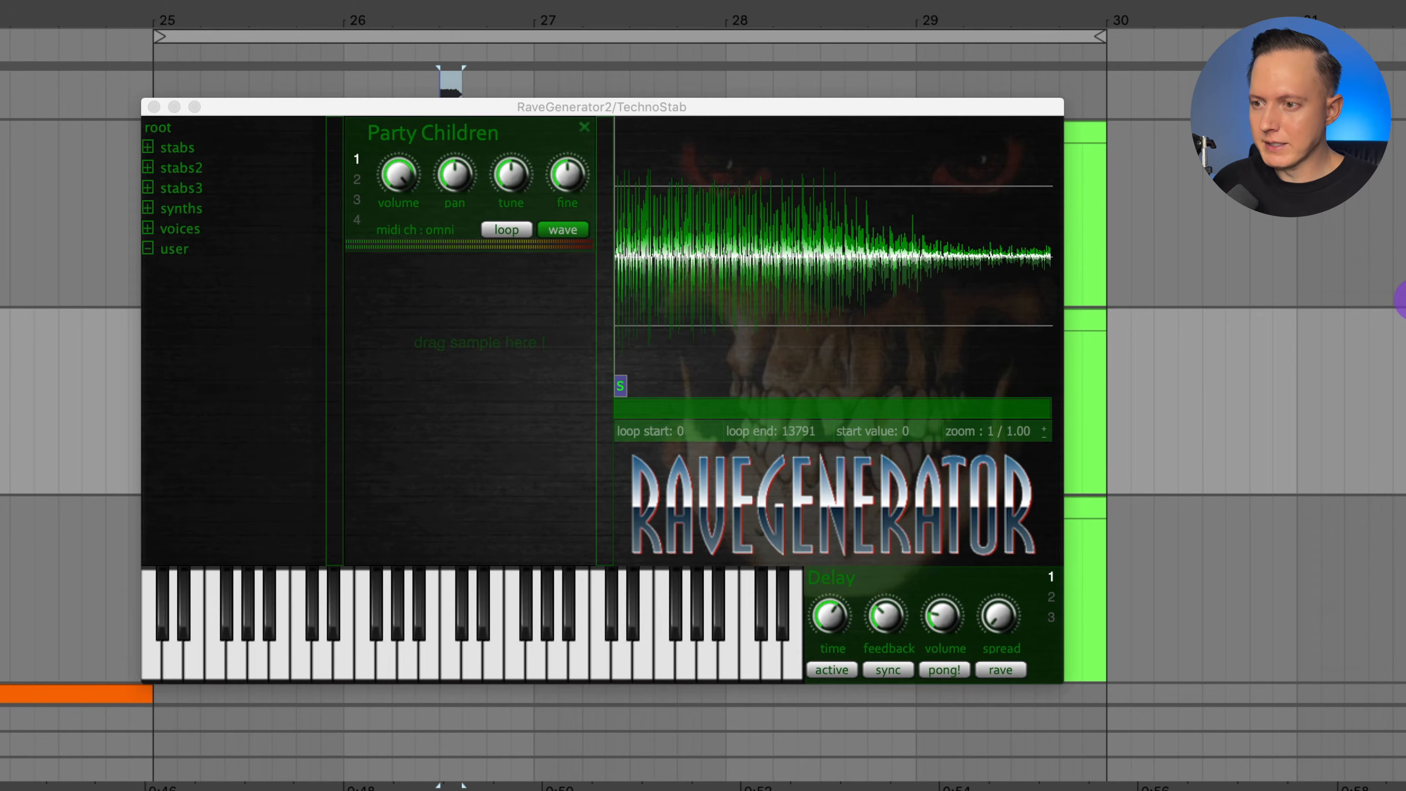
pyautogui.press('space')
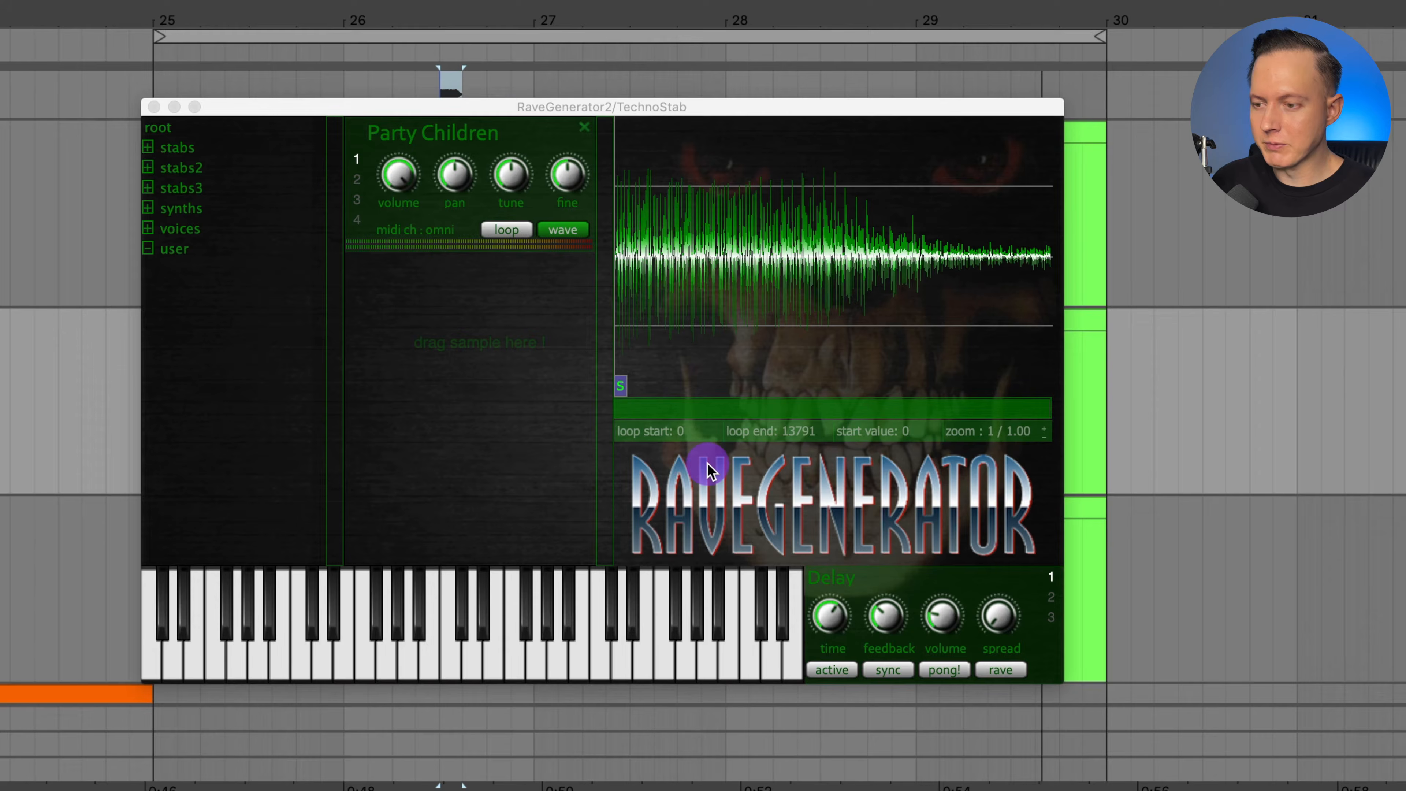
# Replace the Party Children sample with Landlord Stab from the stabs folder, play it, and remove it.
pyautogui.click(177, 147)
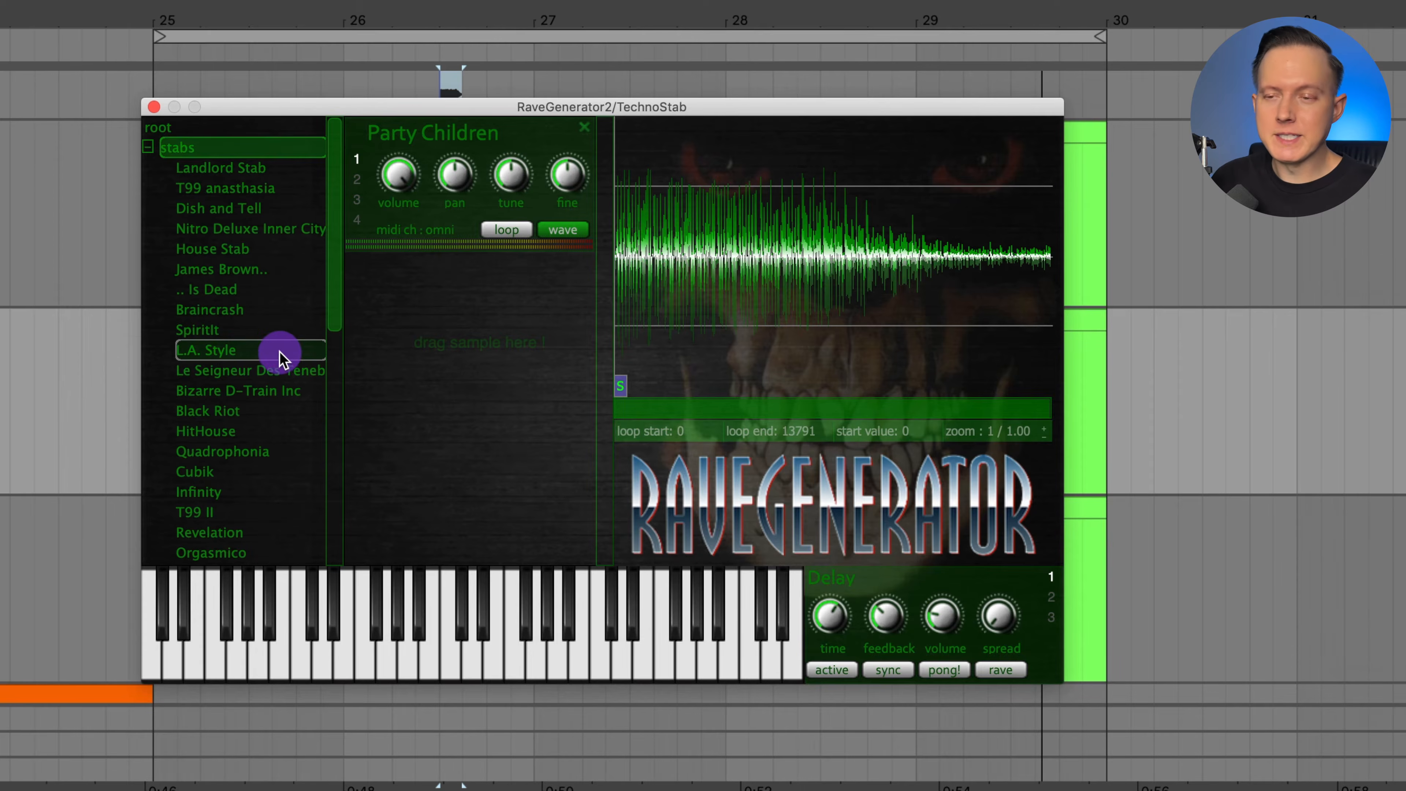
pyautogui.doubleClick(252, 172)
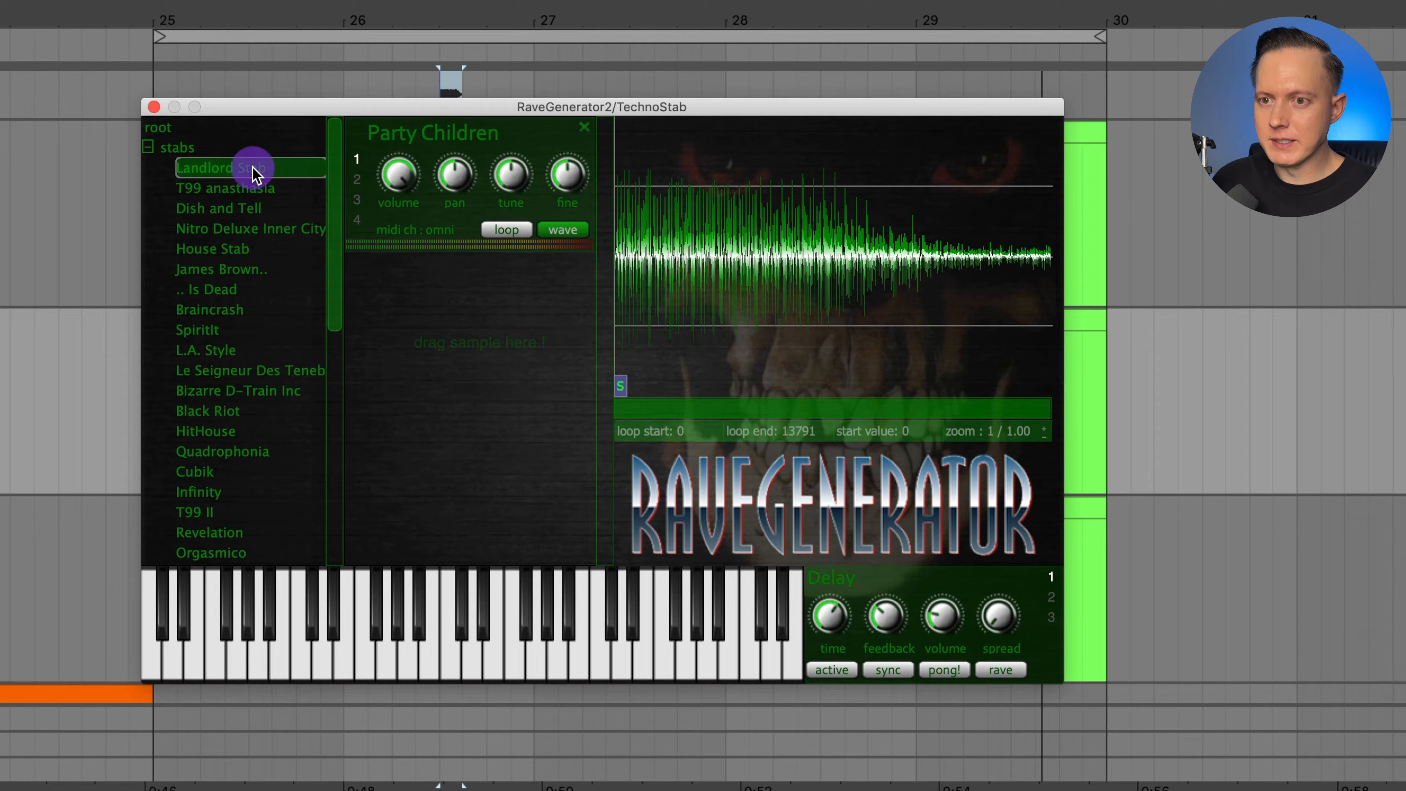
pyautogui.click(581, 128)
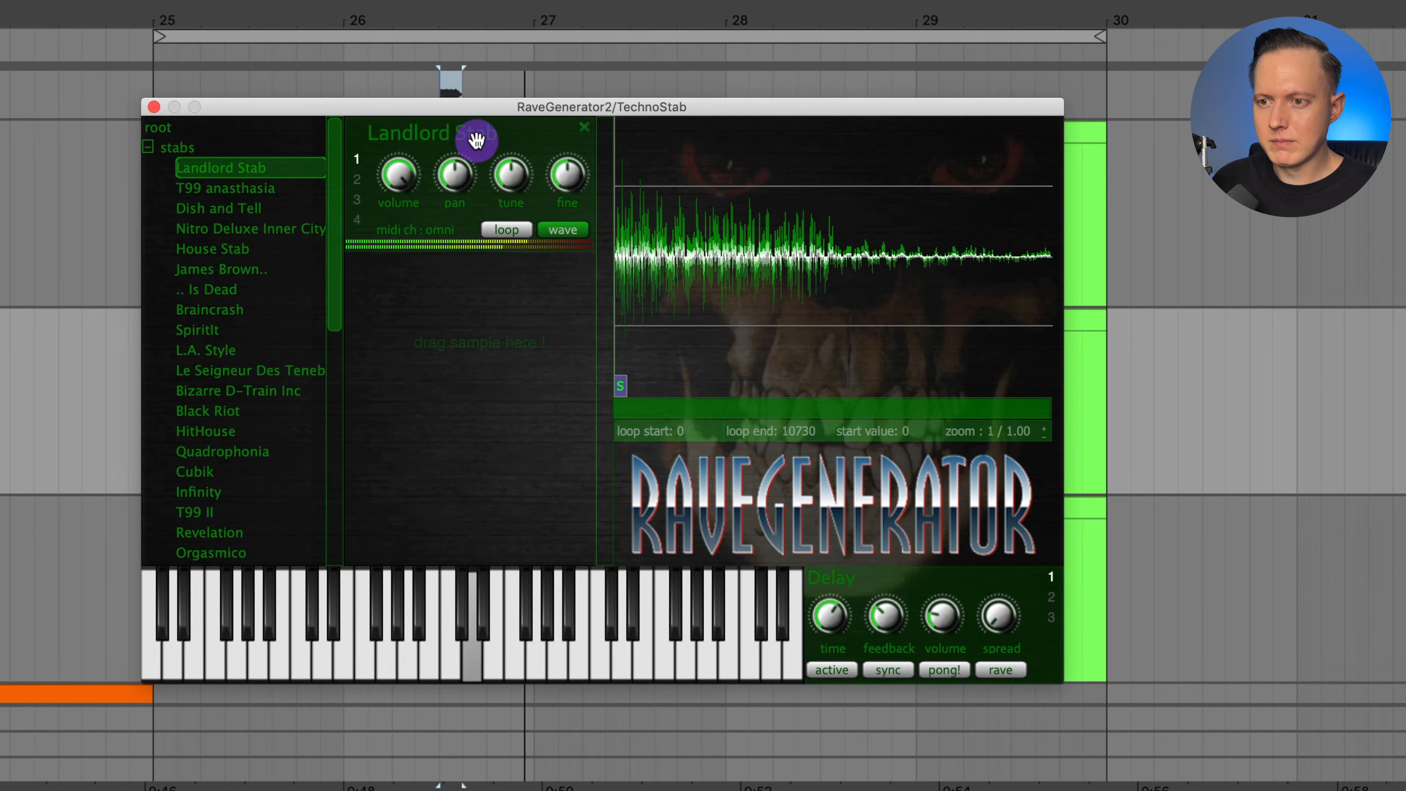
pyautogui.click(580, 130)
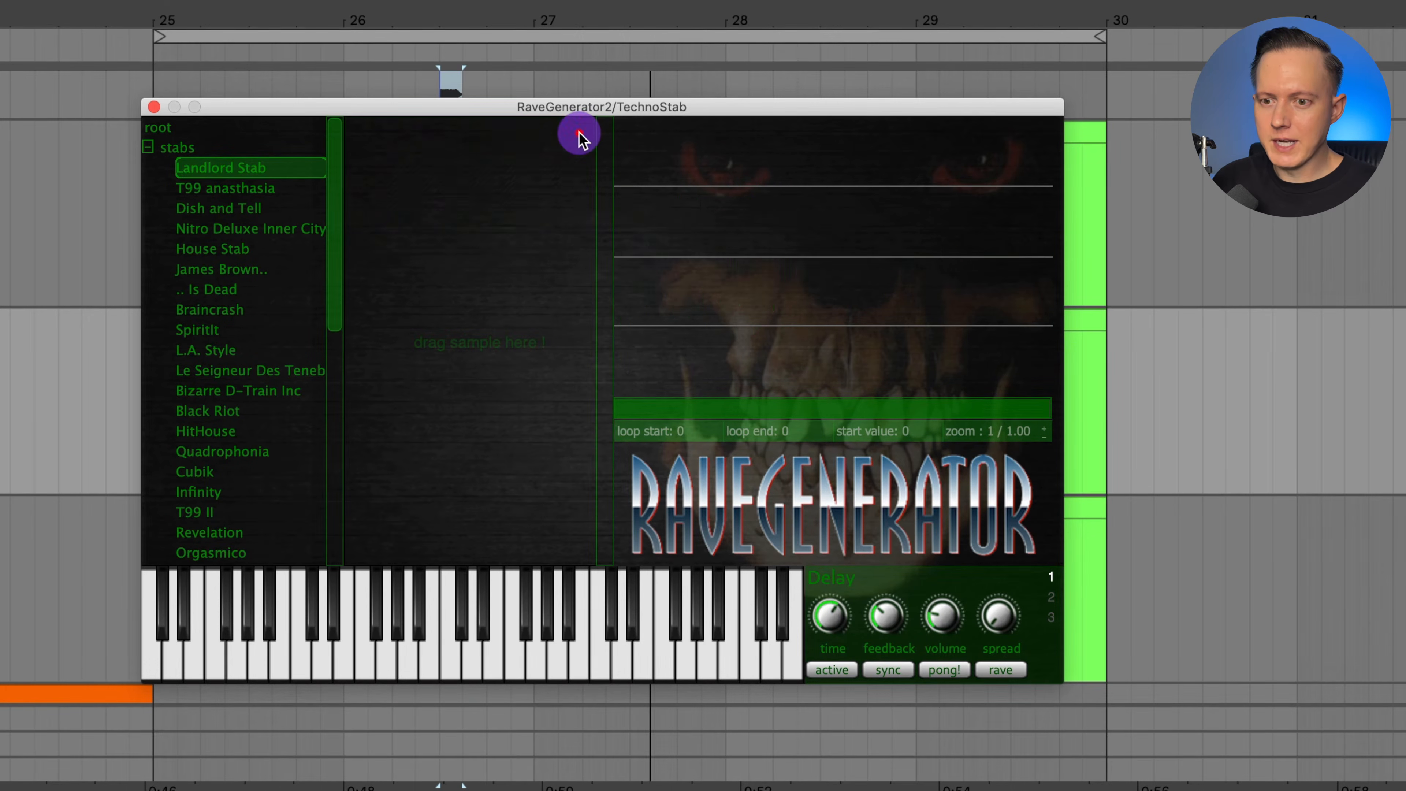
# Load the Reanimator stab into RaveGenerator2 and remove it from the sample slot.
pyautogui.scroll(-10, 256, 365)
pyautogui.click(246, 352)
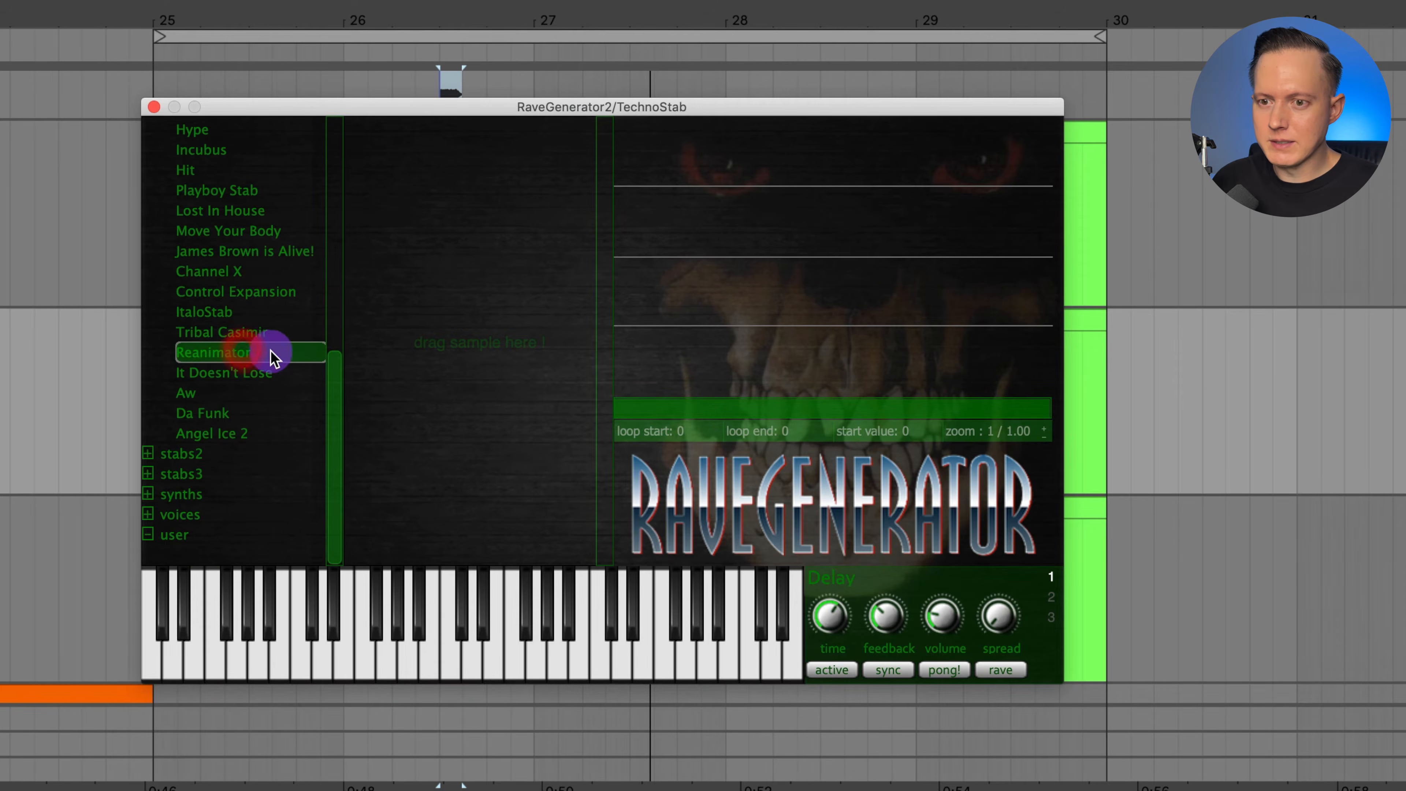
pyautogui.doubleClick(263, 351)
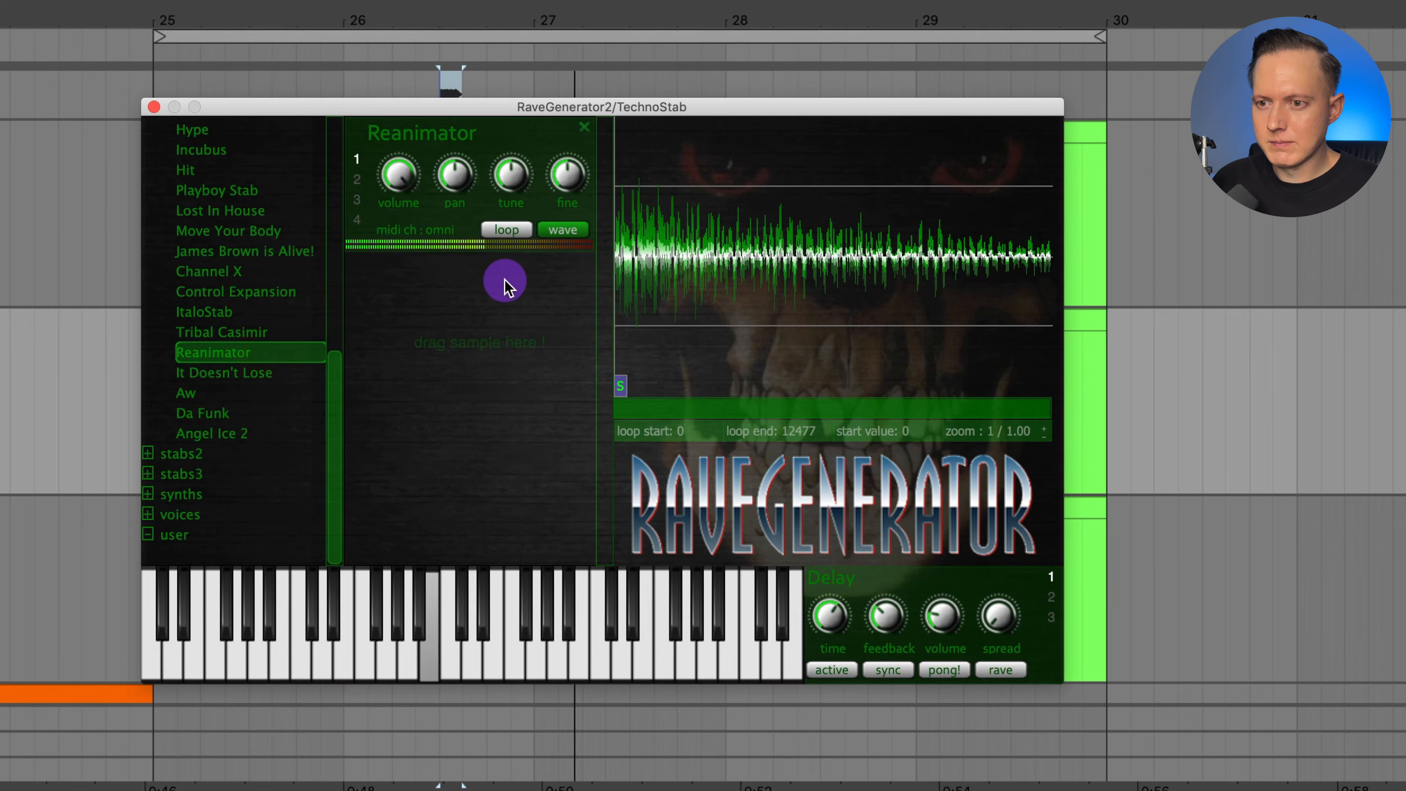
pyautogui.click(581, 131)
# Load the Channel X and Control Expansion stabs and remove both from the sample slots.
pyautogui.scroll(2, 273, 366)
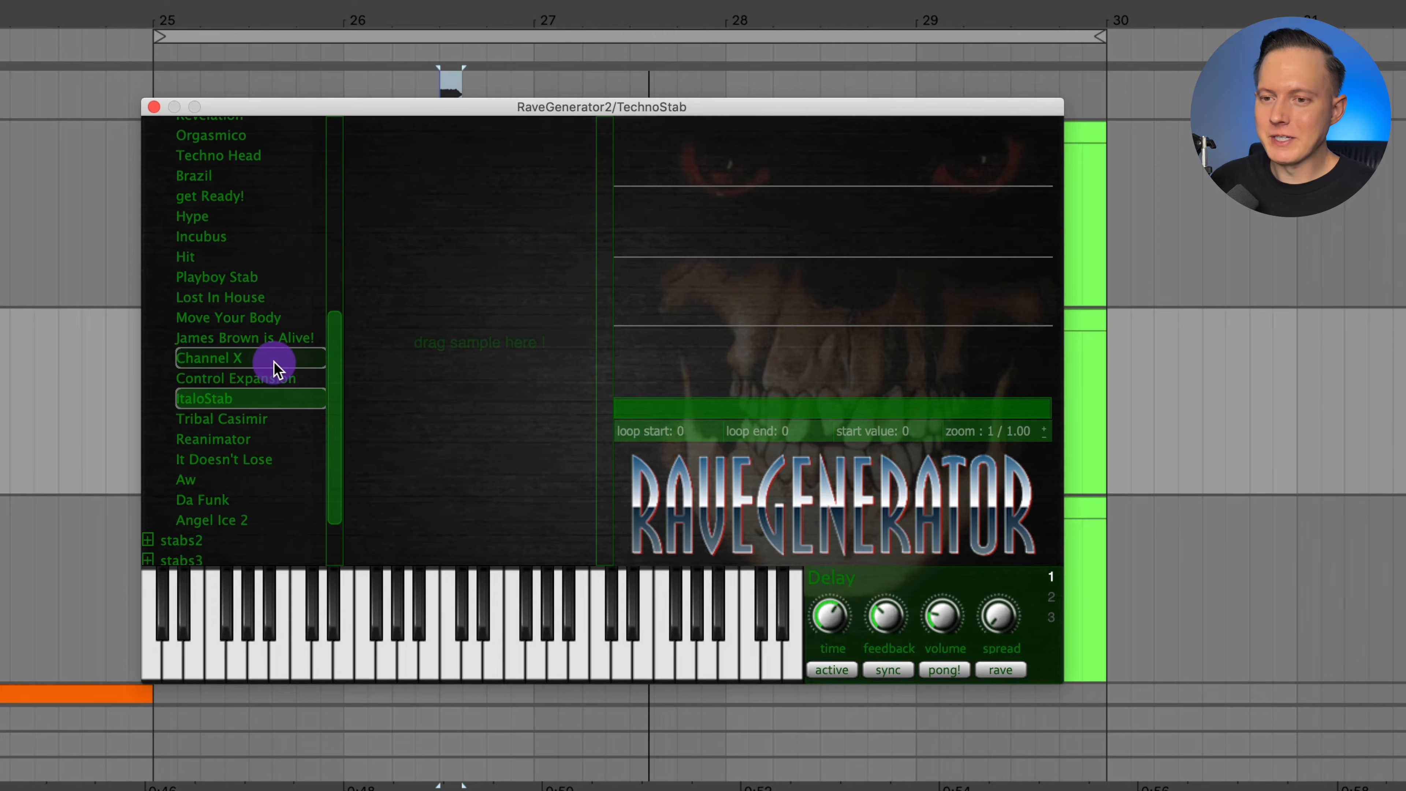
pyautogui.click(247, 358)
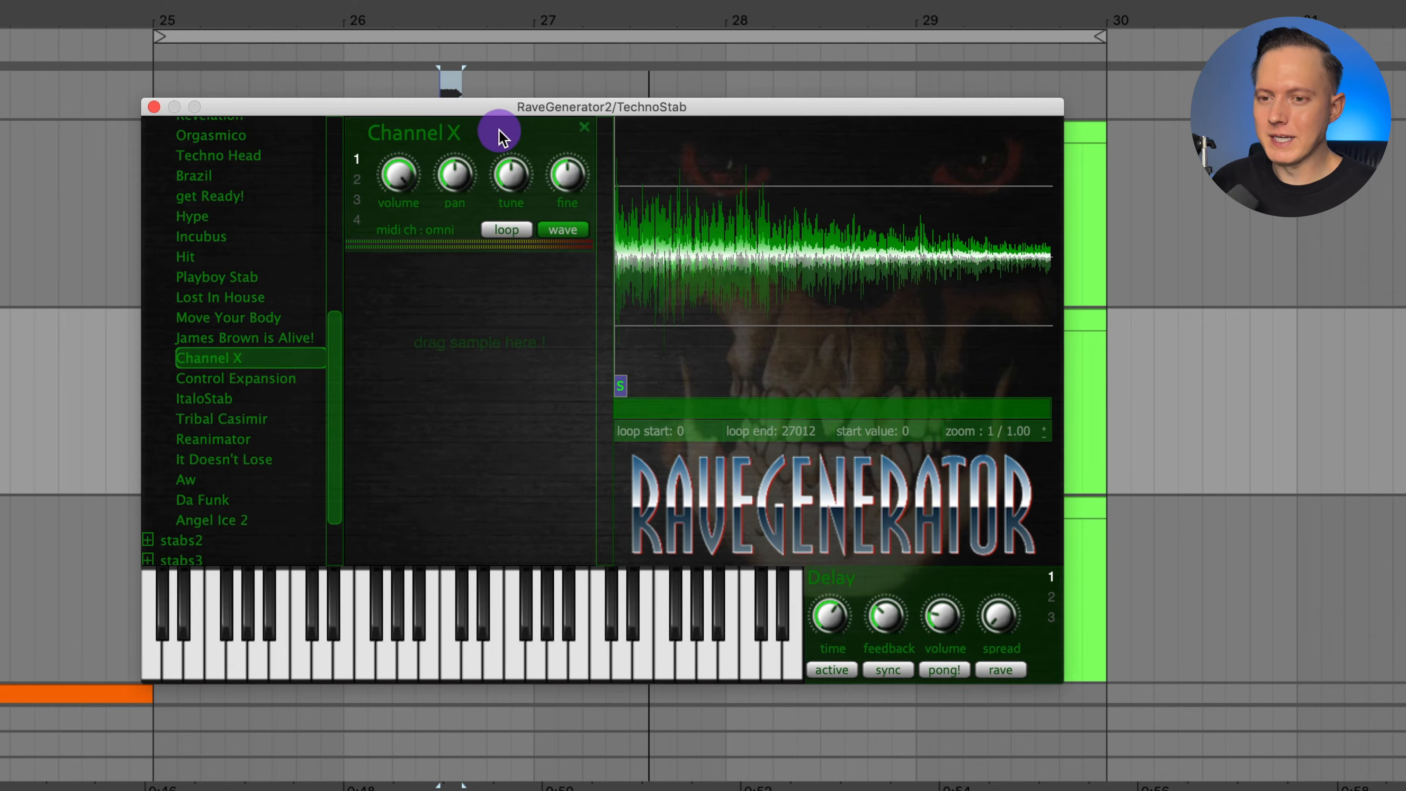
pyautogui.click(278, 380)
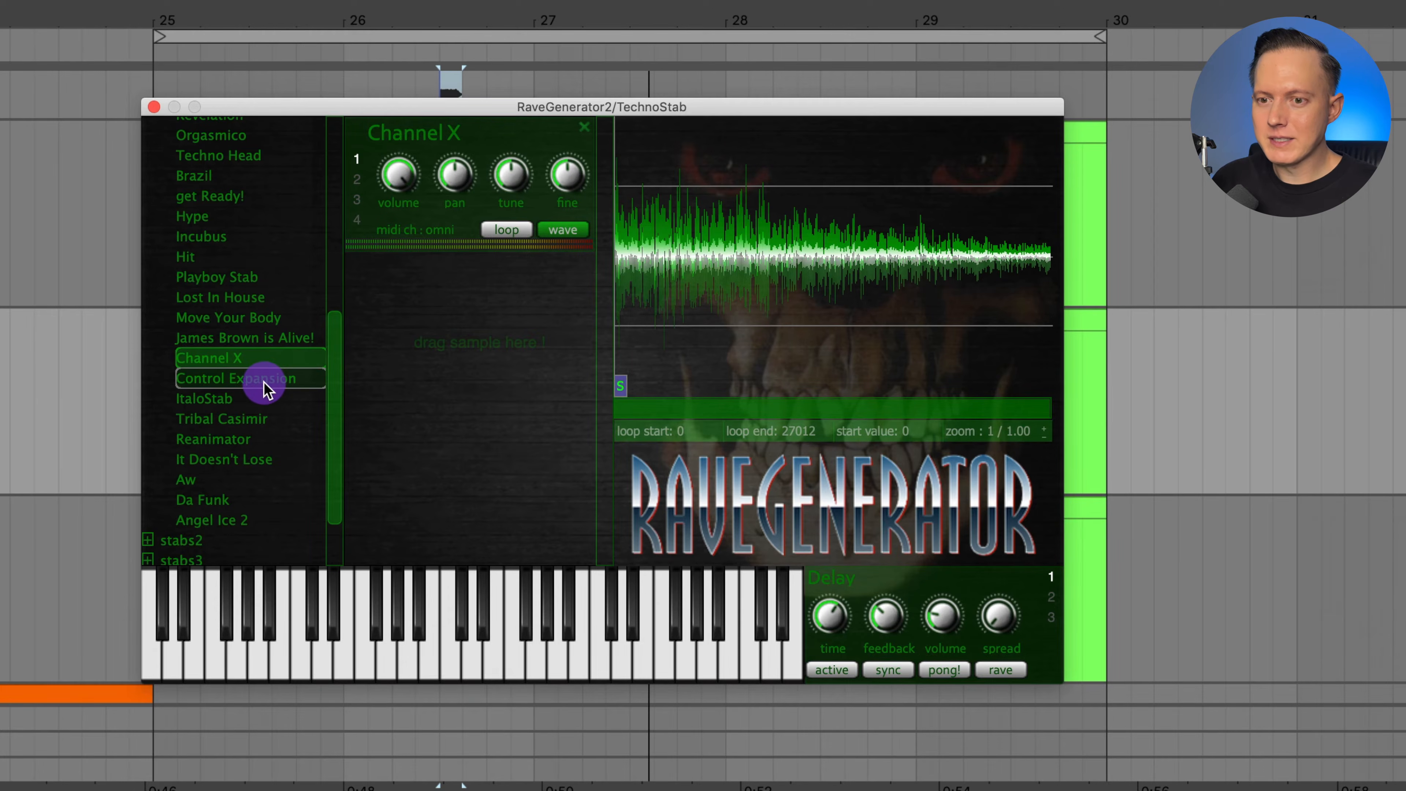
pyautogui.click(285, 379)
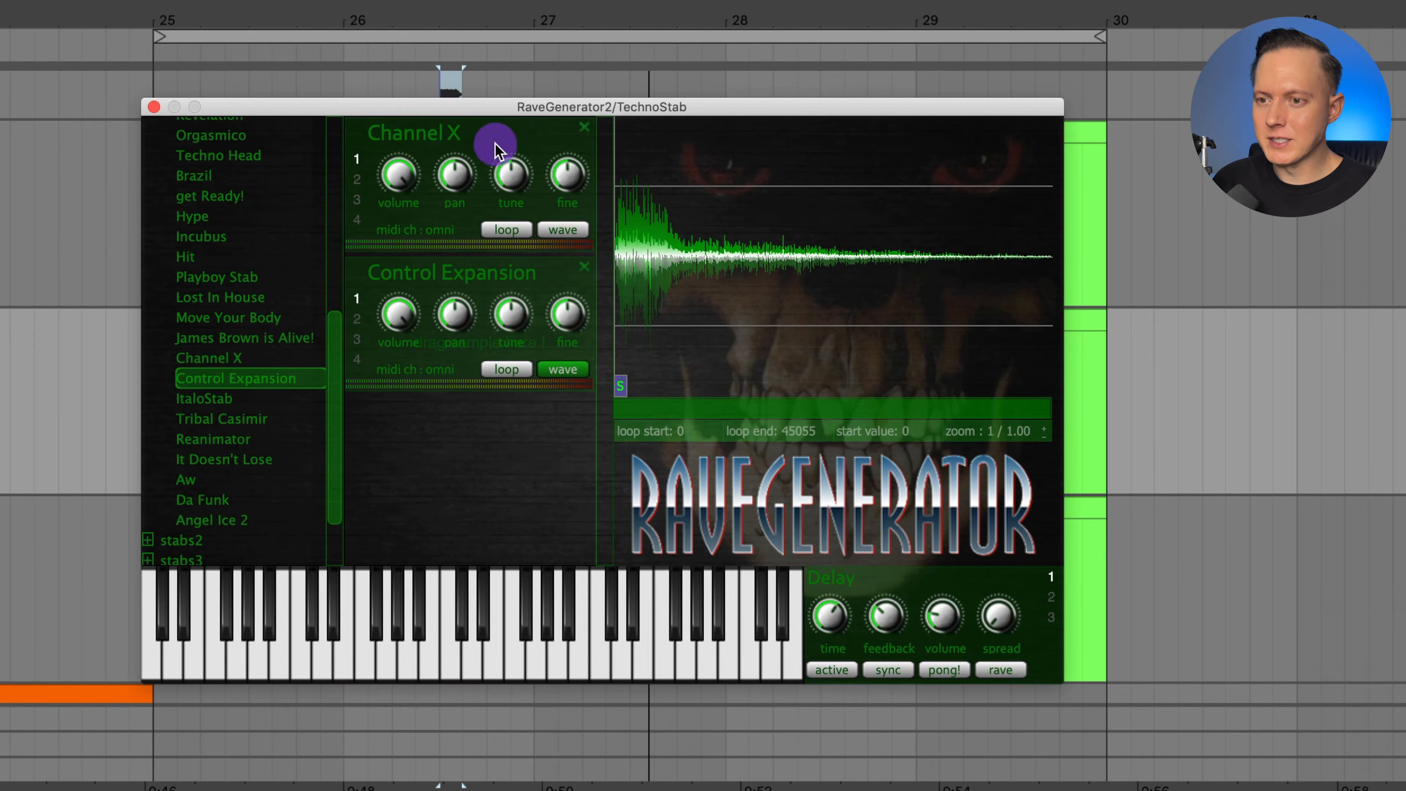
pyautogui.click(583, 129)
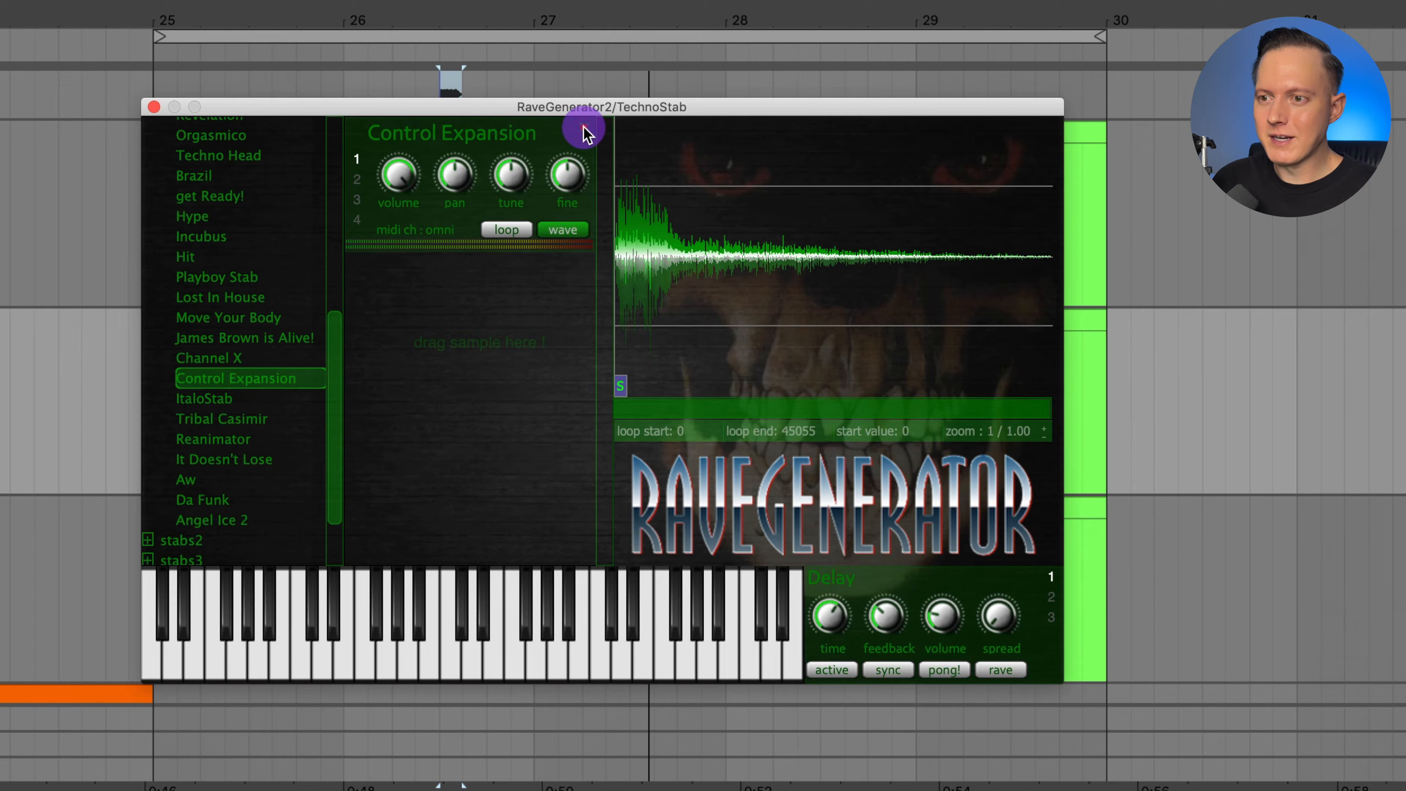
pyautogui.click(583, 130)
# Audition Lost In House, Move Your Body, Channel X and Control Expansion one at a time, removing each sample.
pyautogui.doubleClick(276, 298)
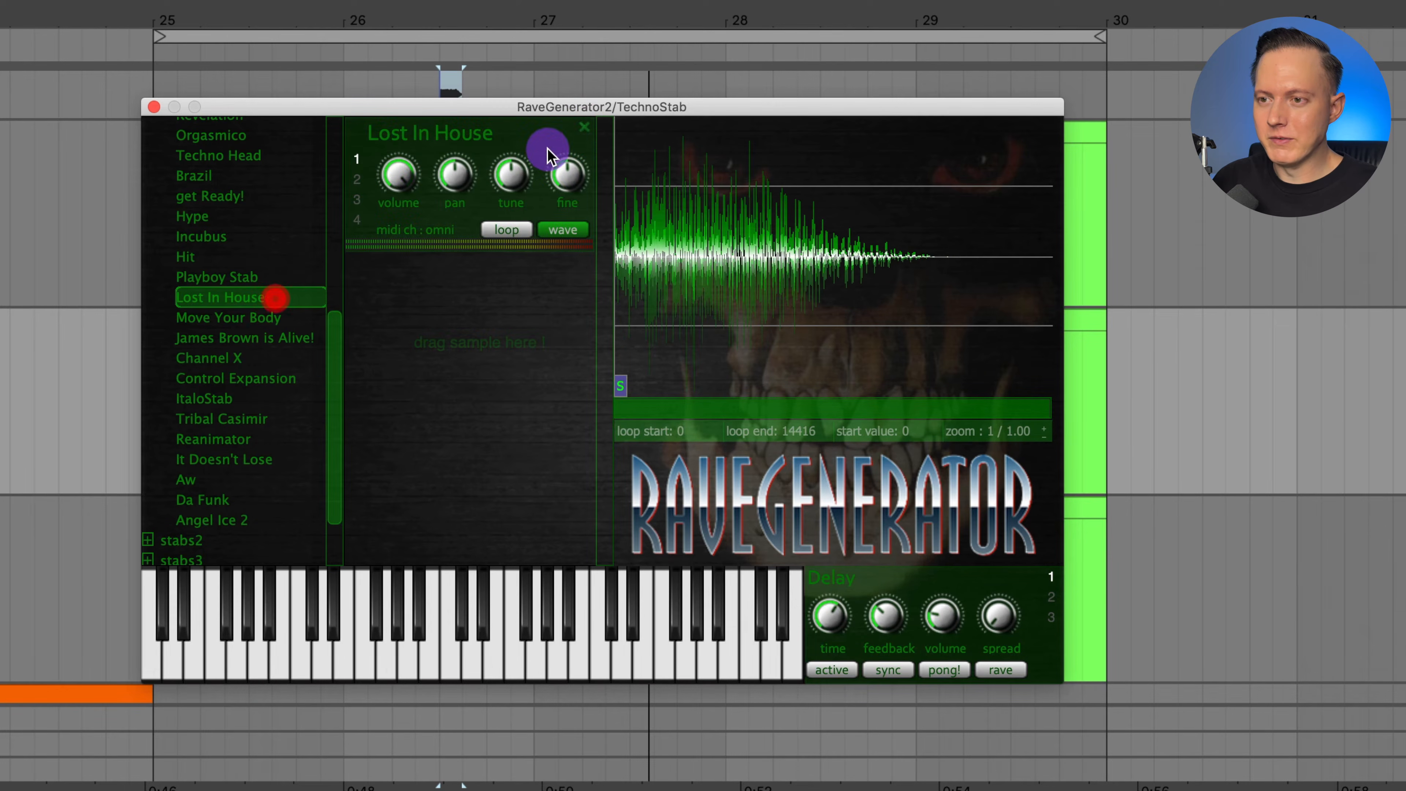
pyautogui.click(583, 130)
pyautogui.doubleClick(227, 317)
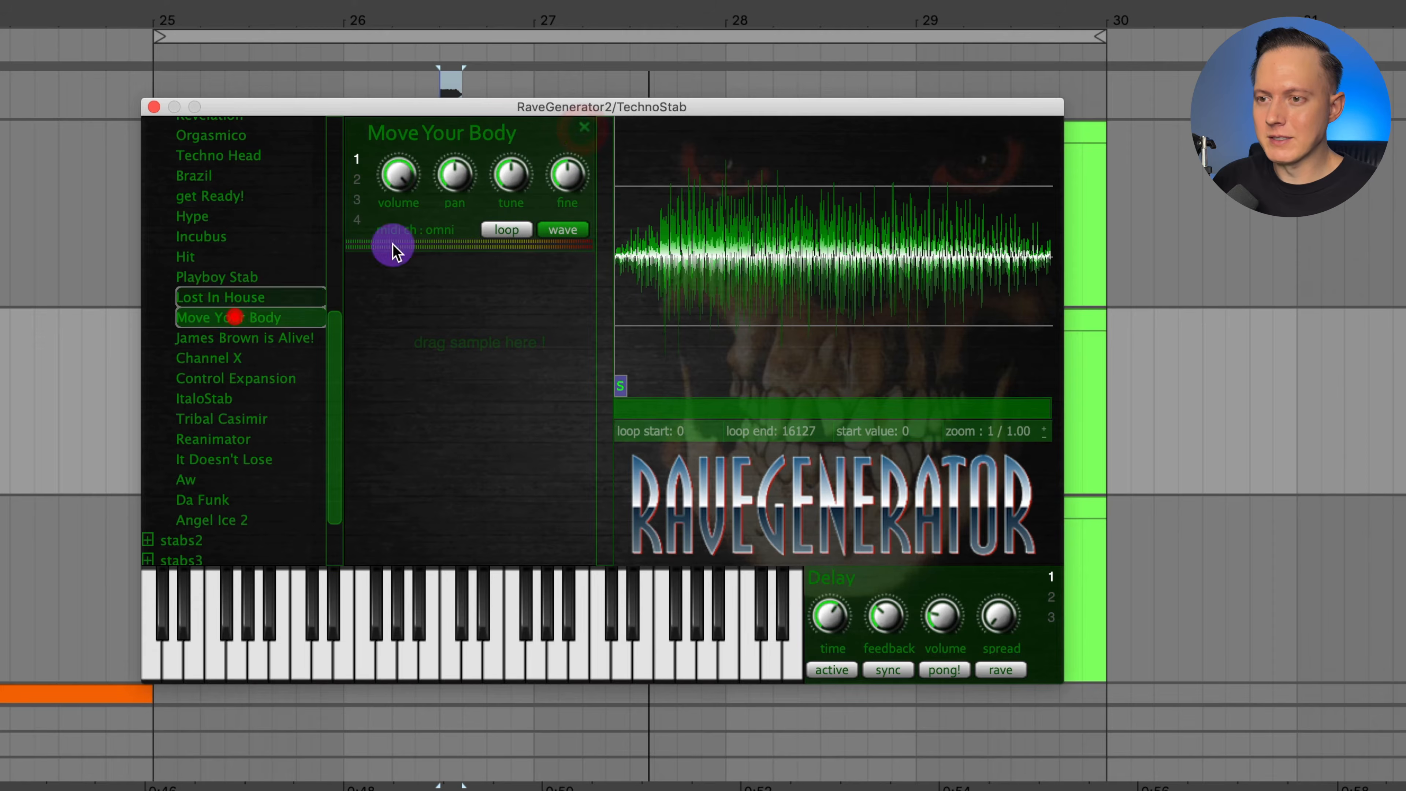
pyautogui.click(581, 129)
pyautogui.doubleClick(241, 358)
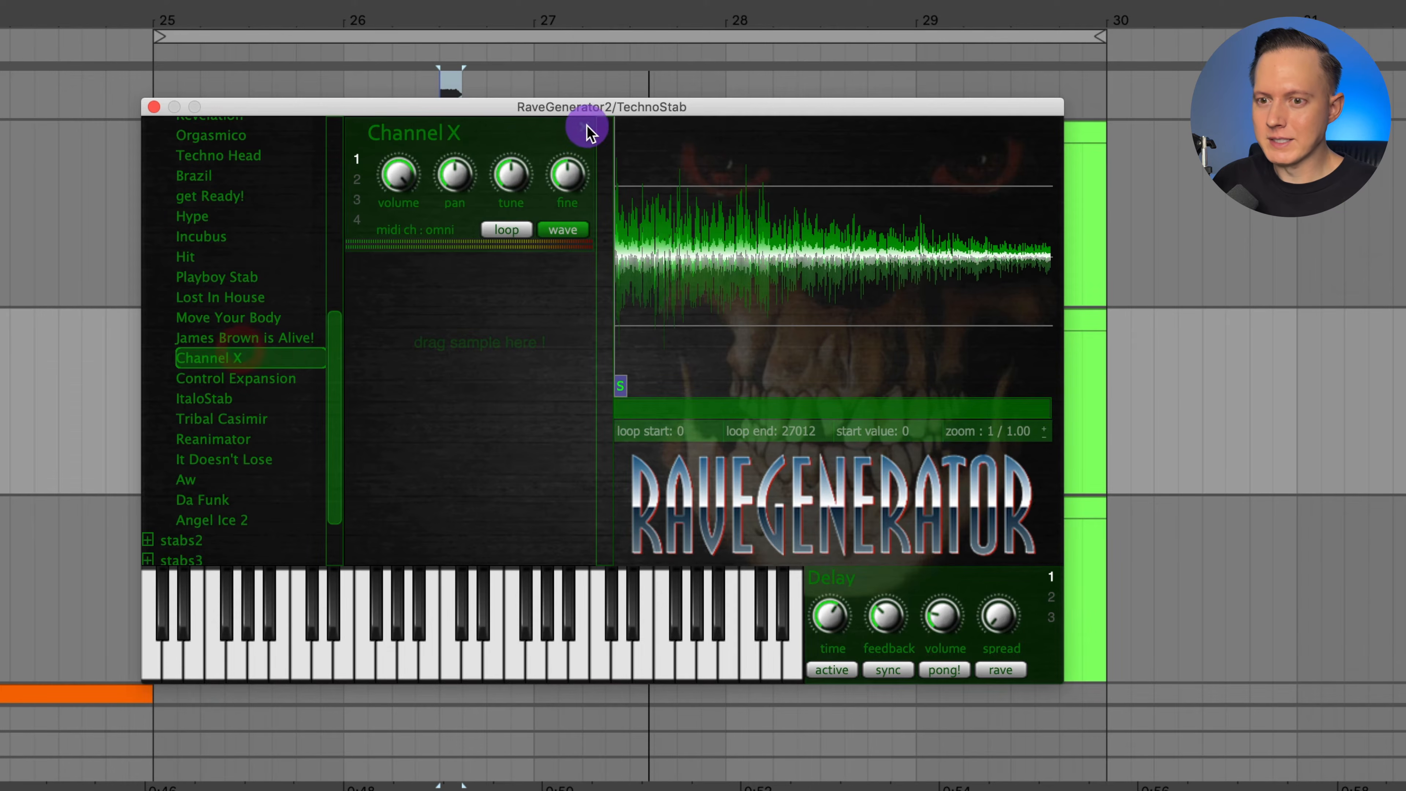
pyautogui.click(586, 127)
pyautogui.doubleClick(249, 379)
pyautogui.click(582, 129)
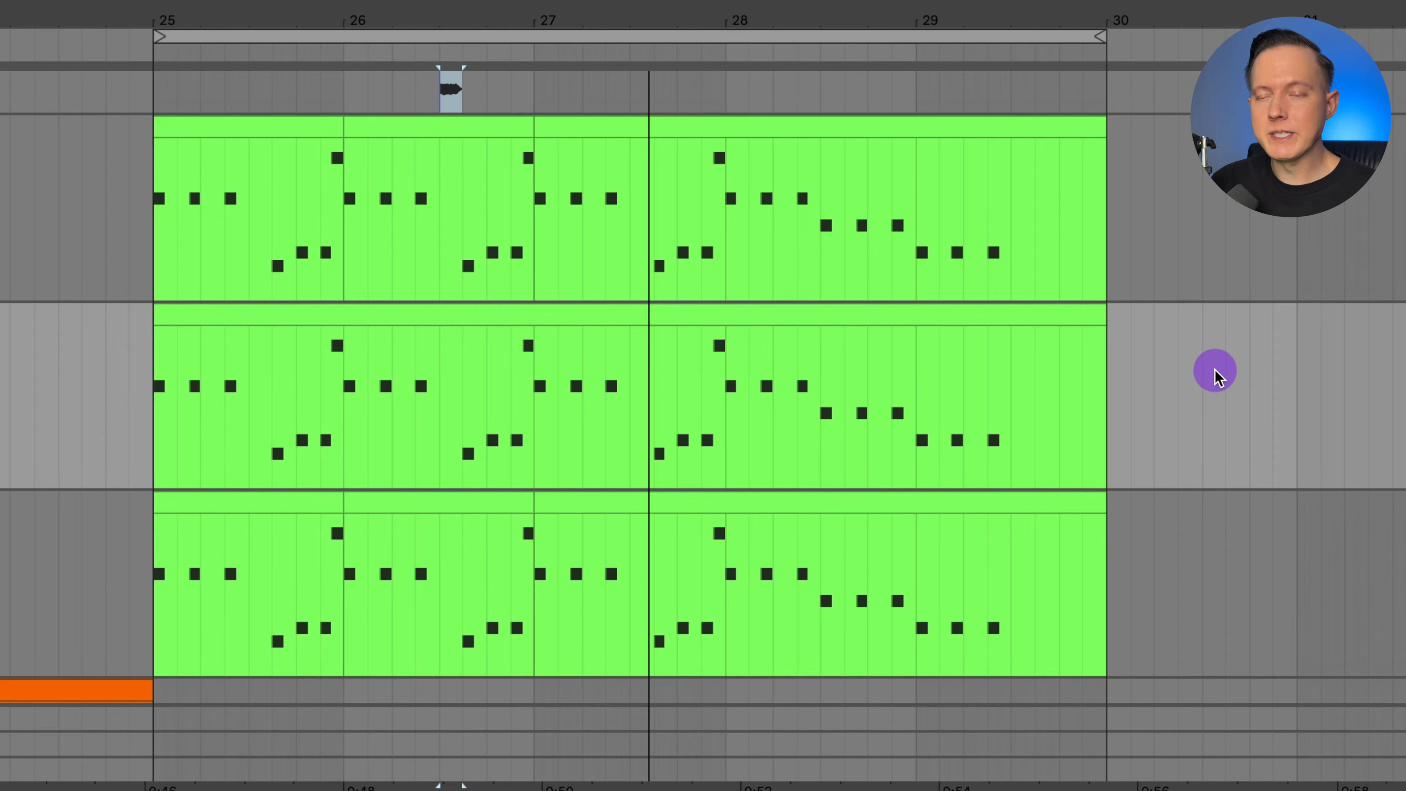
# Solo the Sandstorm track and place the insert marker at the start of its clip, 21.1.1.
pyautogui.scroll(1, 1212, 359)
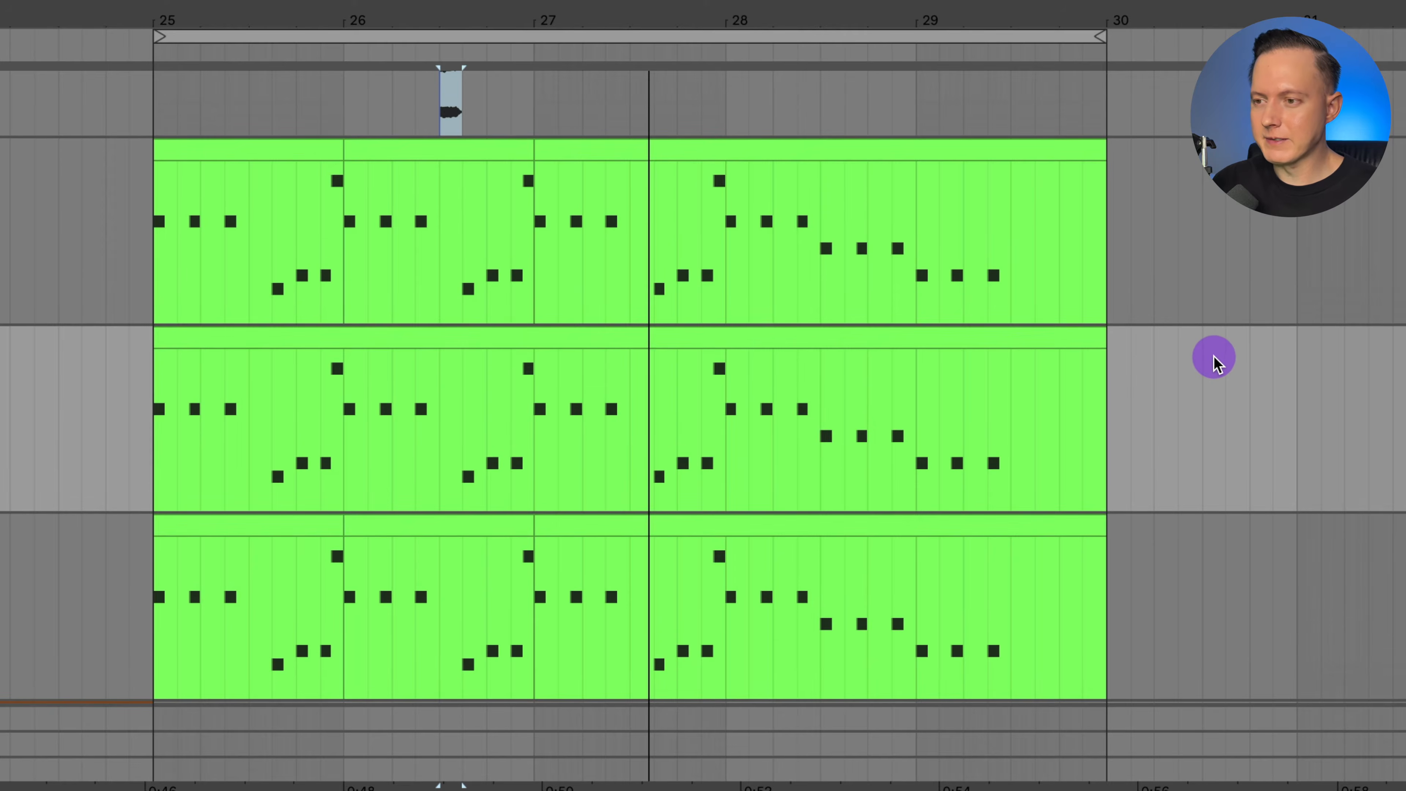
pyautogui.scroll(-1, 1212, 356)
pyautogui.scroll(4, 1215, 354)
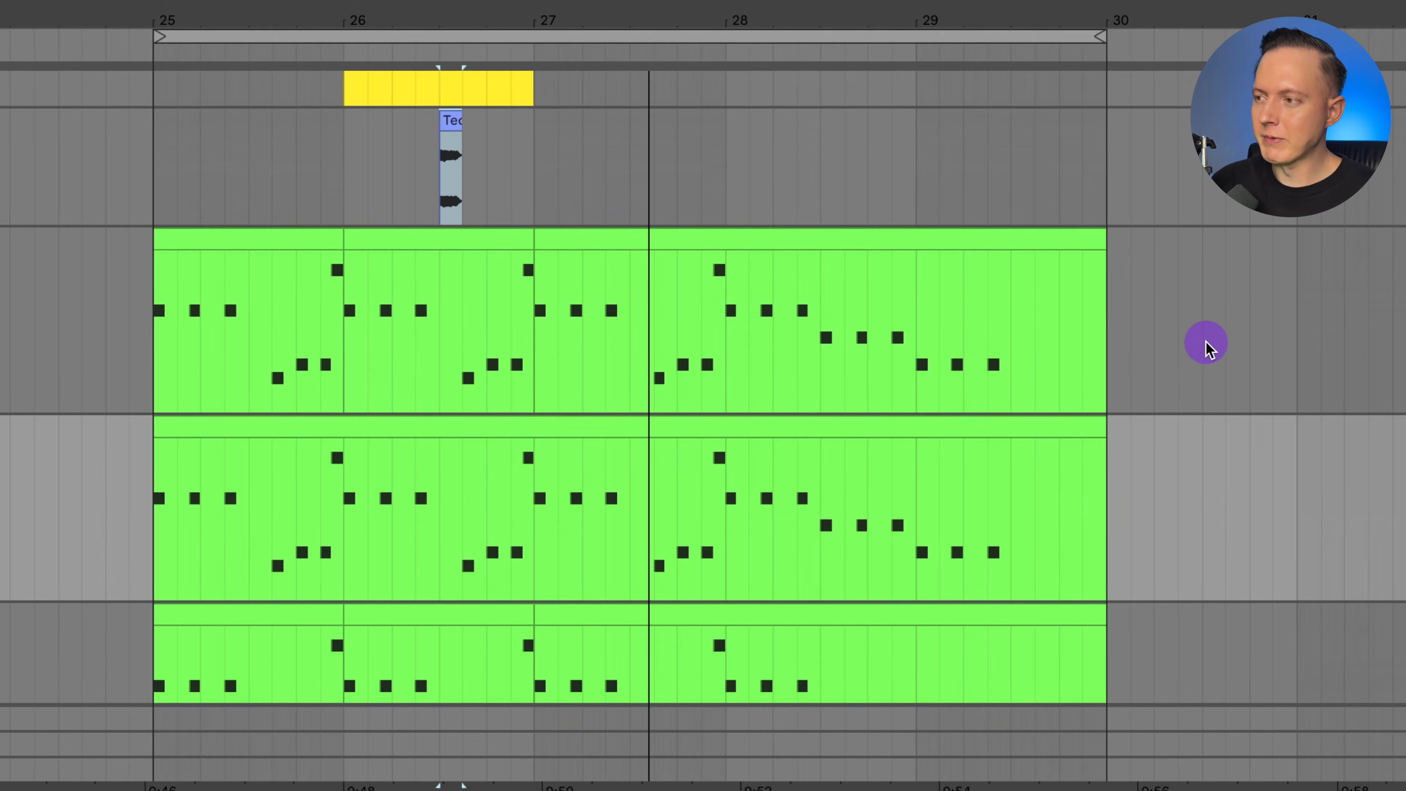
pyautogui.scroll(4, 1213, 338)
pyautogui.scroll(6, 1195, 333)
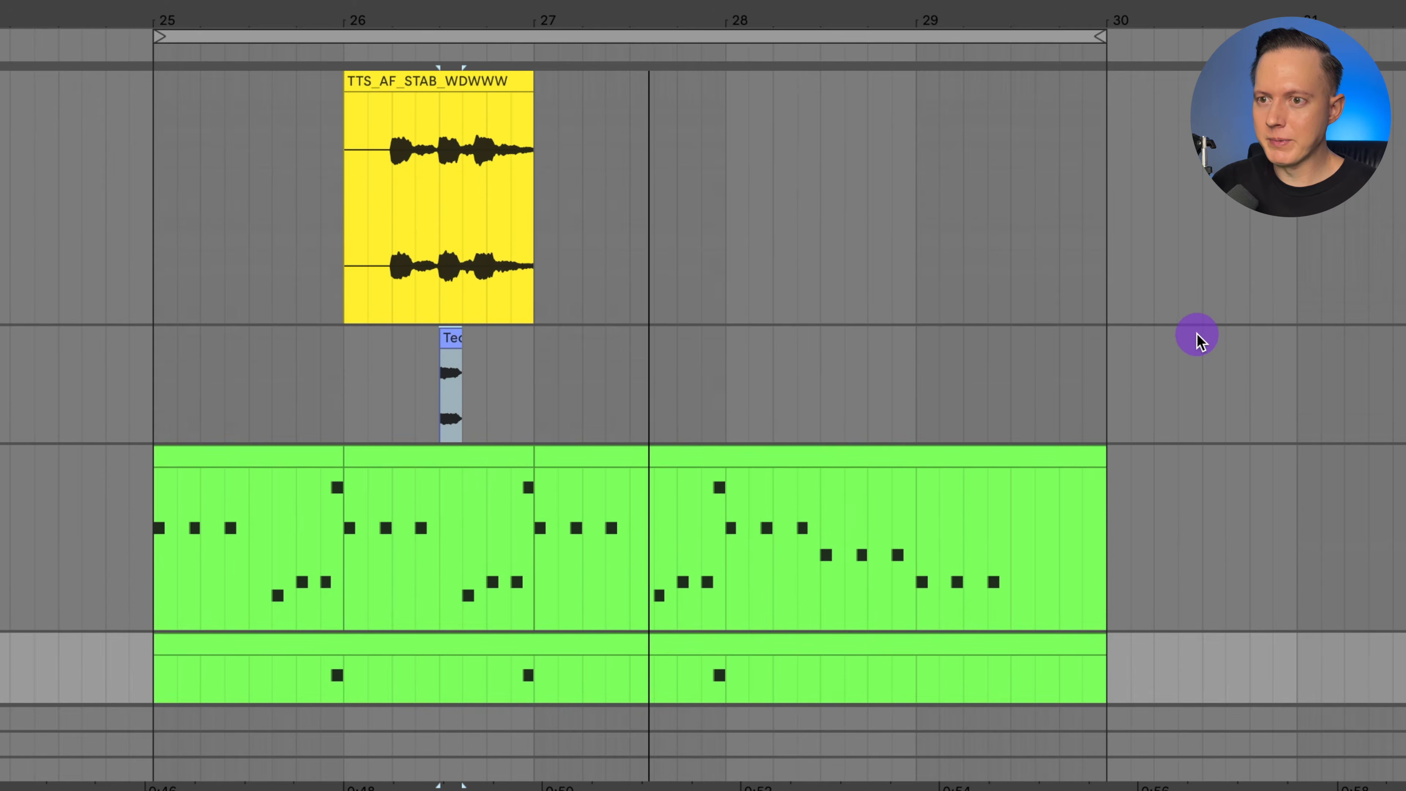
pyautogui.moveTo(345, 17); pyautogui.dragTo(346, 41)
pyautogui.click(1176, 332)
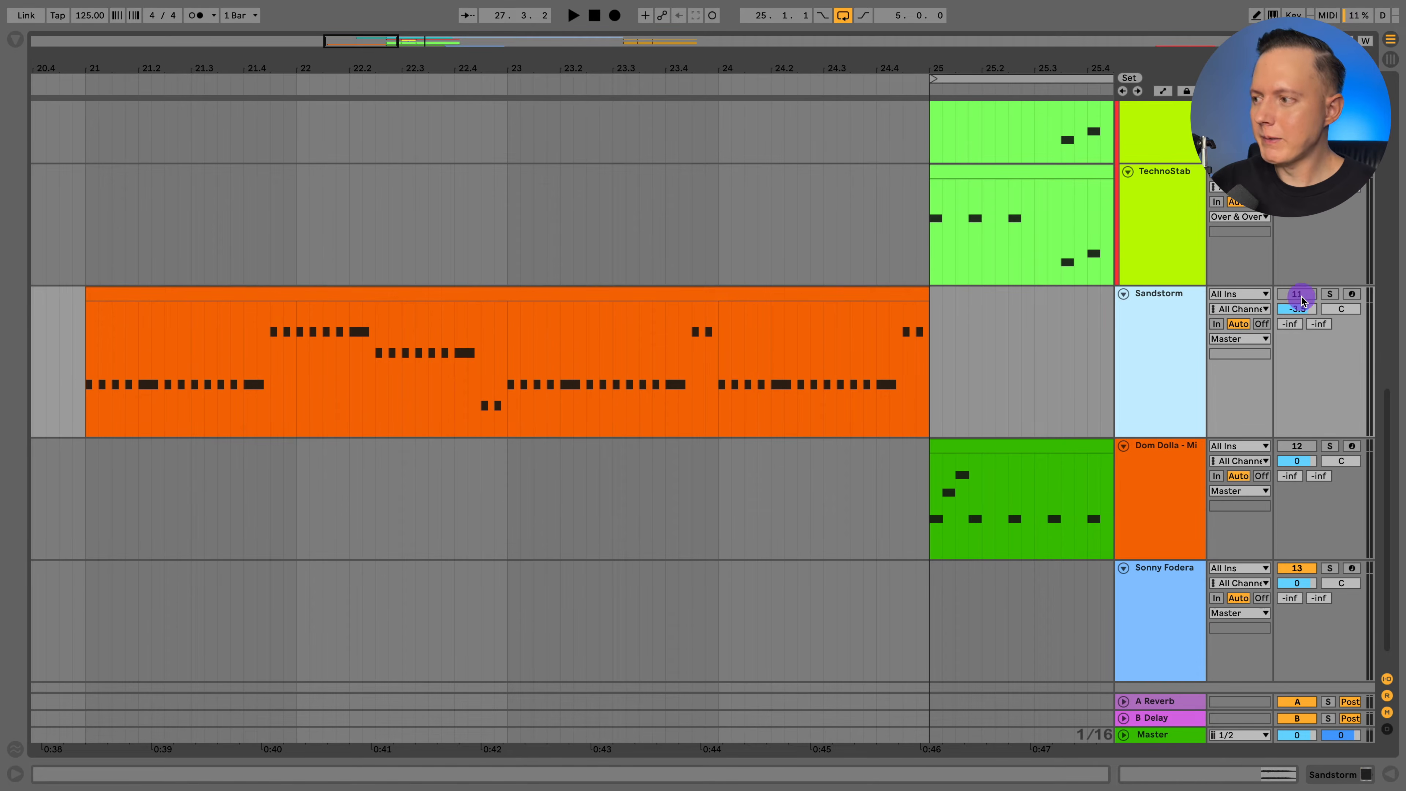
pyautogui.click(1329, 294)
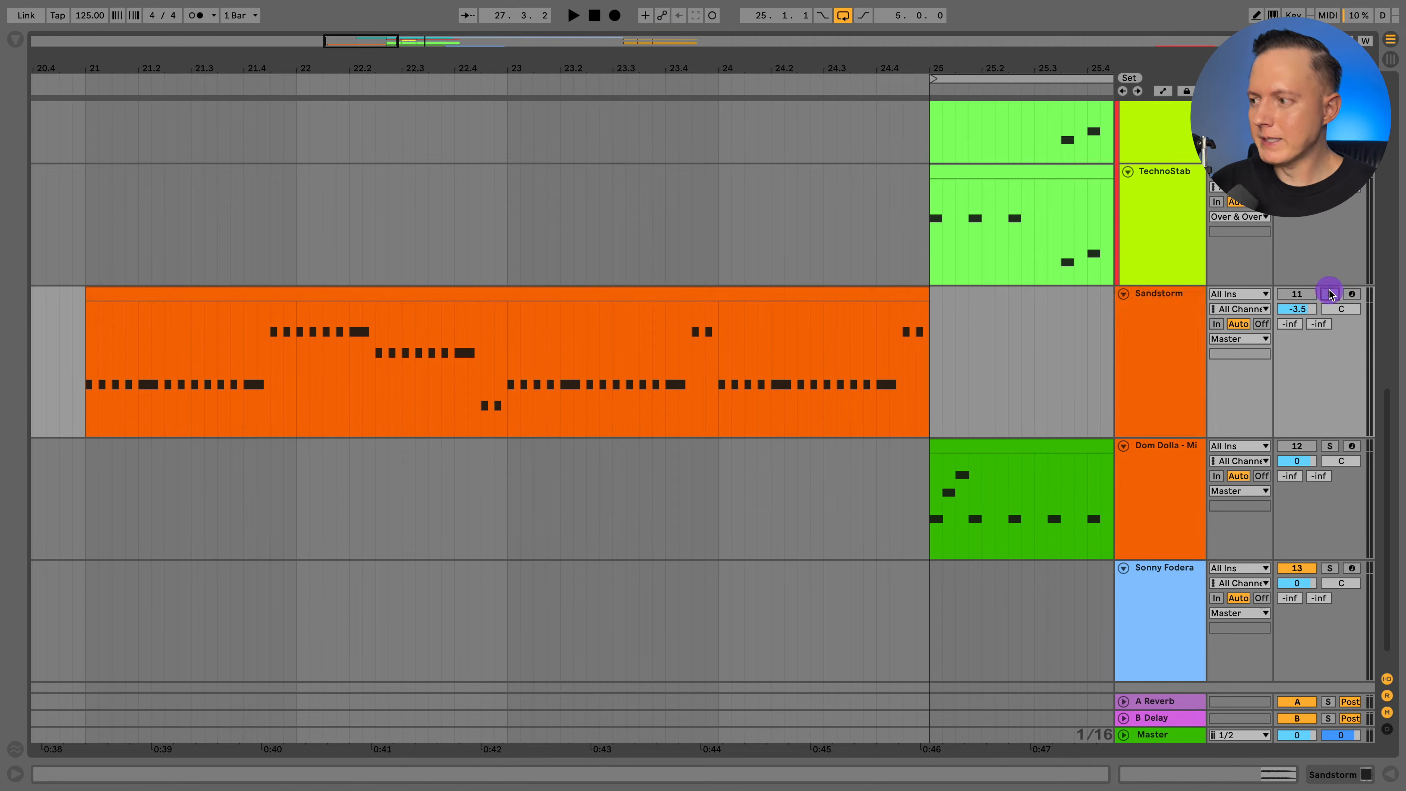
pyautogui.click(345, 339)
pyautogui.click(68, 354)
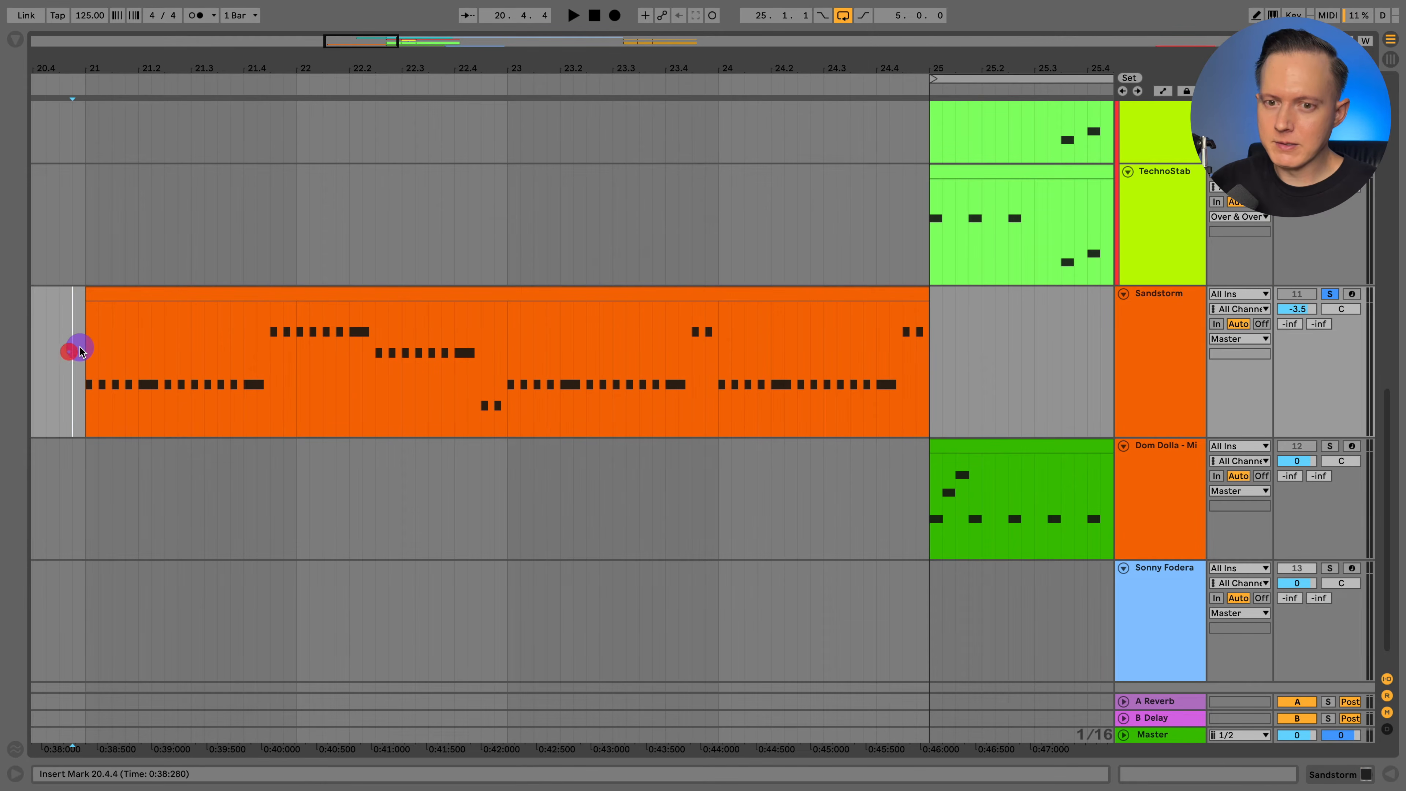
# Show the Sandstorm track's devices, open its Serum window, and reposition that window over the arrangement.
pyautogui.click(1134, 299)
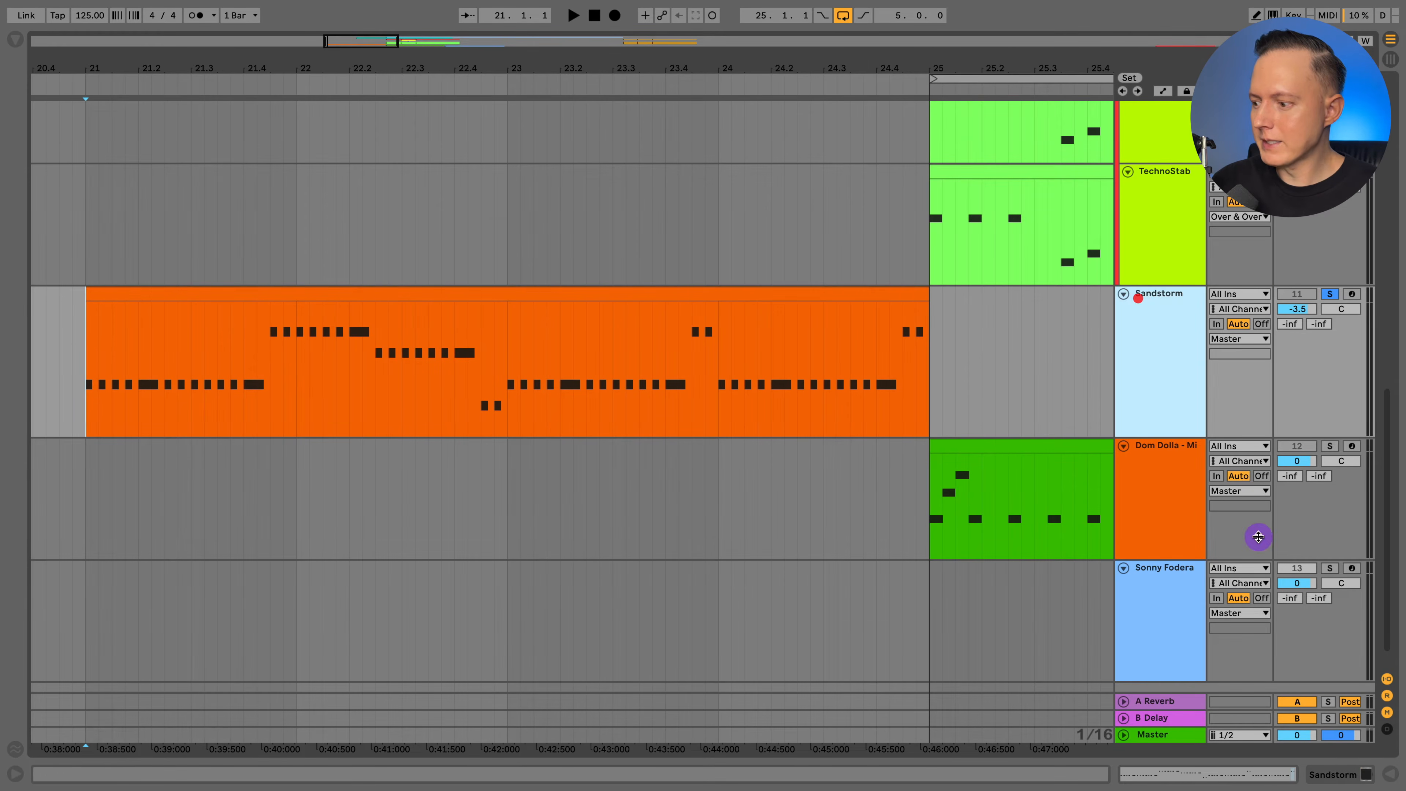
pyautogui.click(1331, 775)
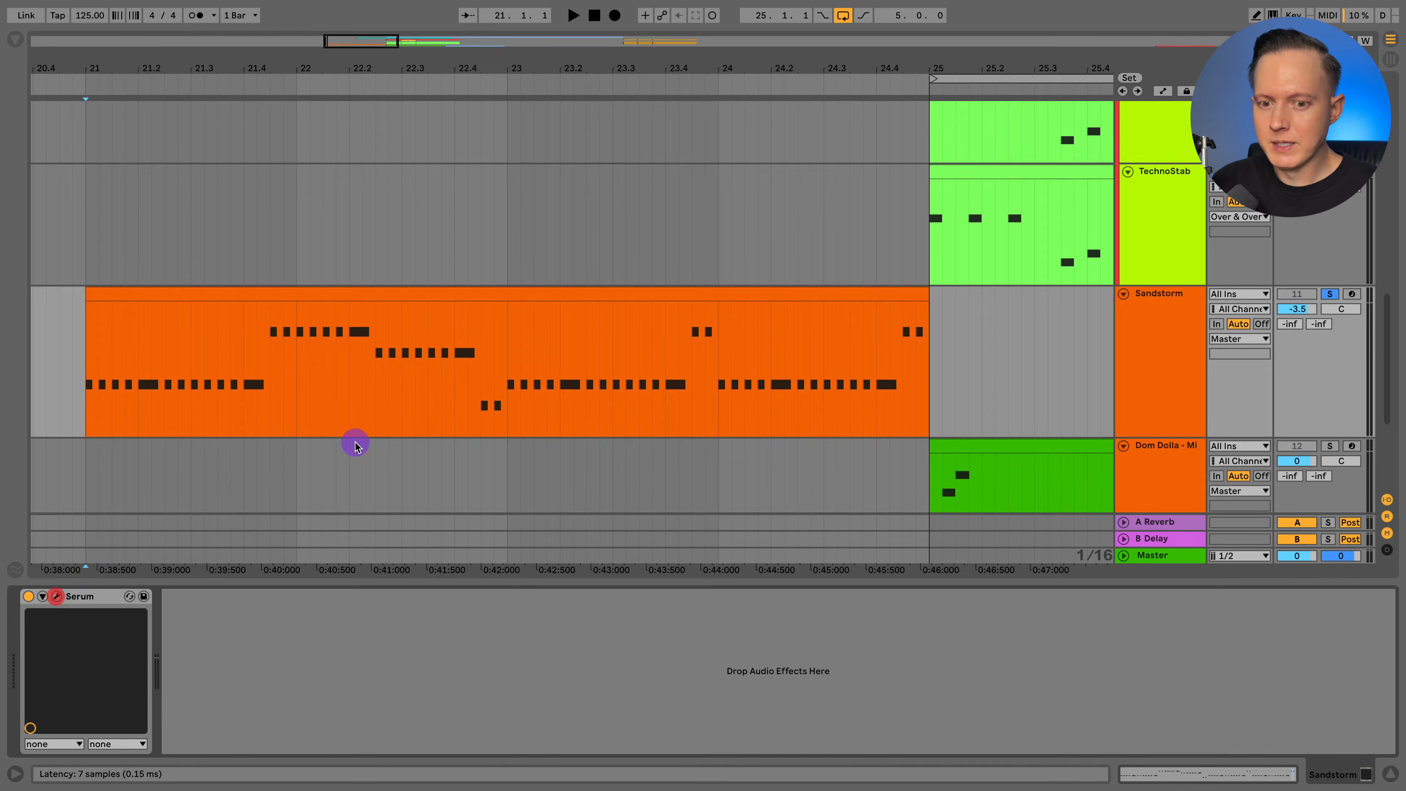
pyautogui.click(57, 596)
pyautogui.moveTo(666, 143); pyautogui.dragTo(450, 95)
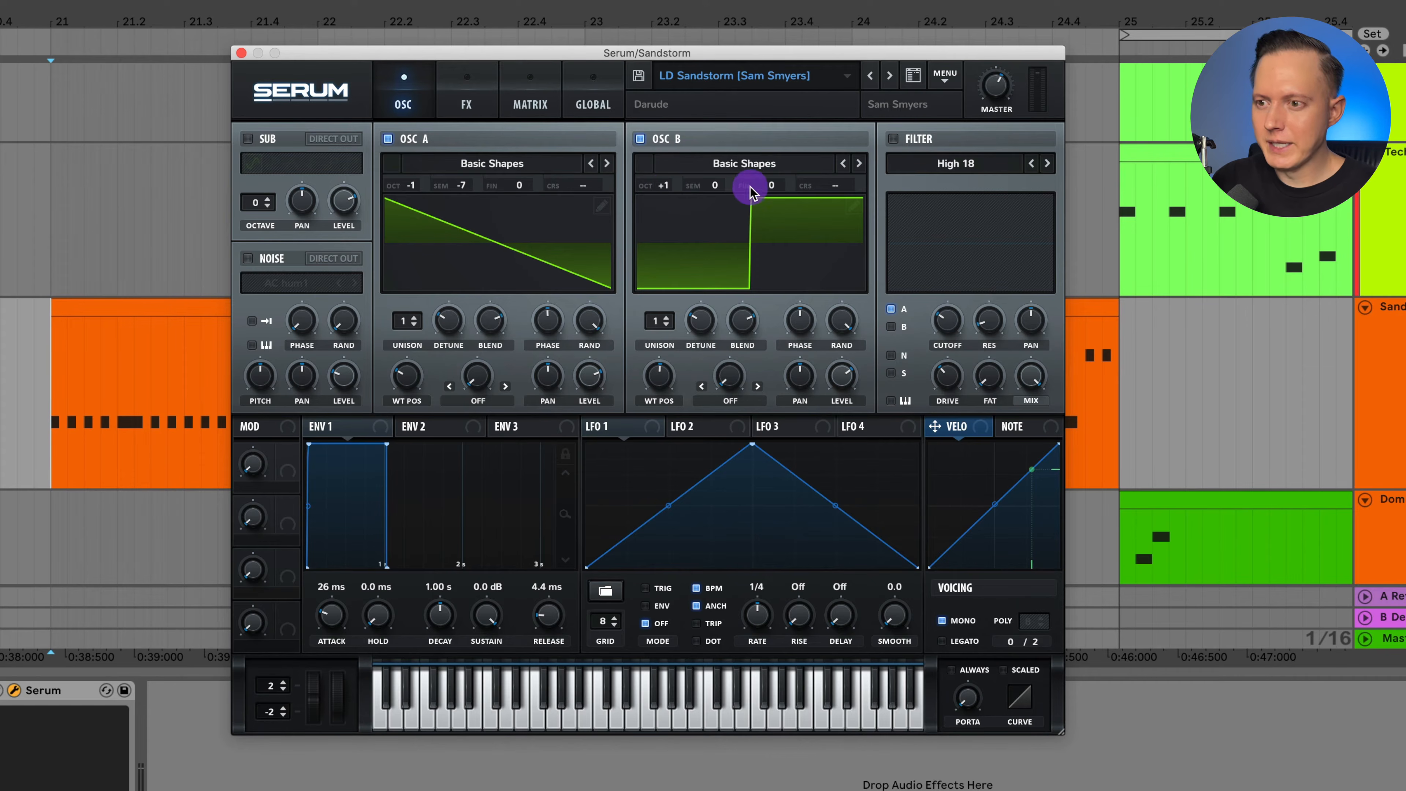
# Try oscillator B at +7 semitones, return it to 0, and toggle playback of the Sandstorm melody.
pyautogui.moveTo(714, 185); pyautogui.dragTo(734, 137)
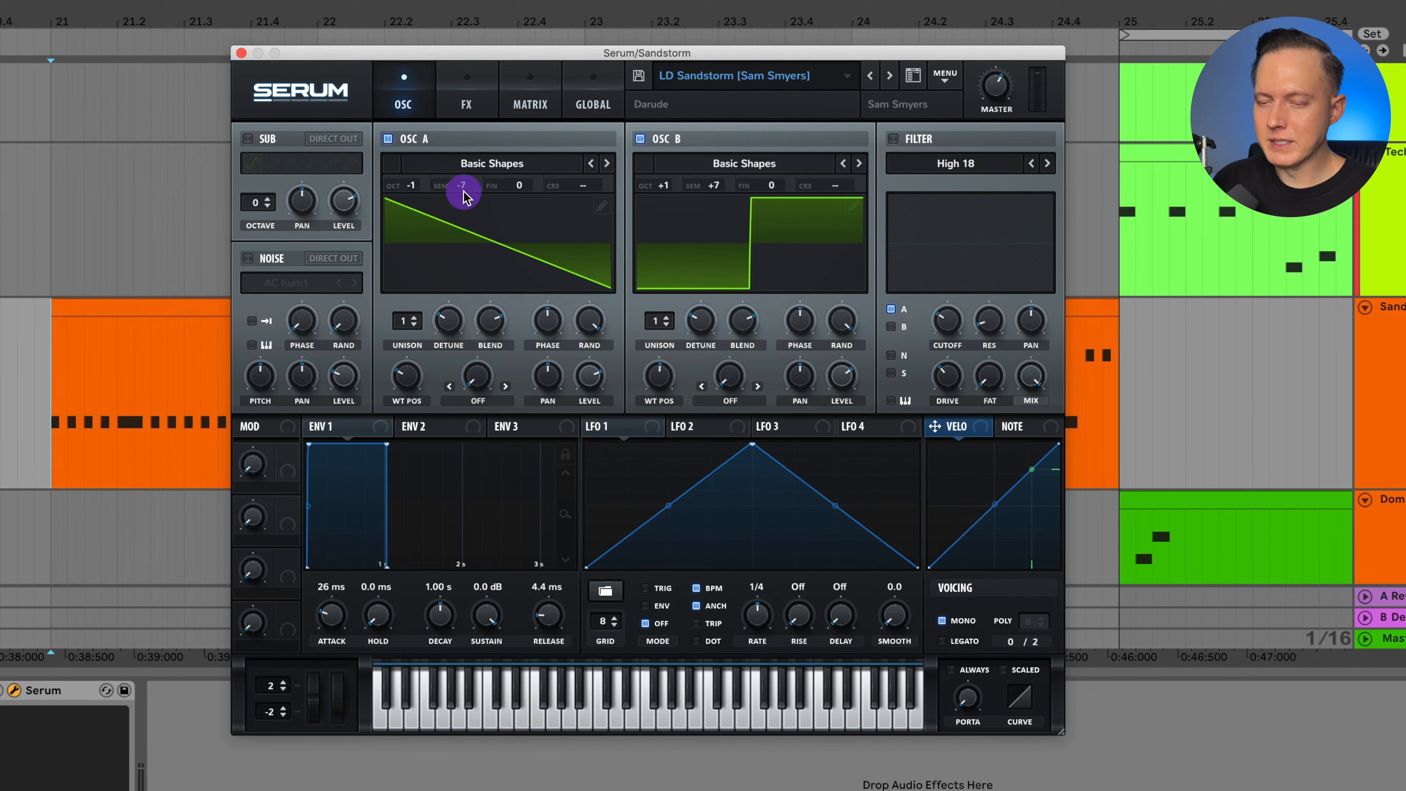
pyautogui.moveTo(713, 189); pyautogui.dragTo(715, 251)
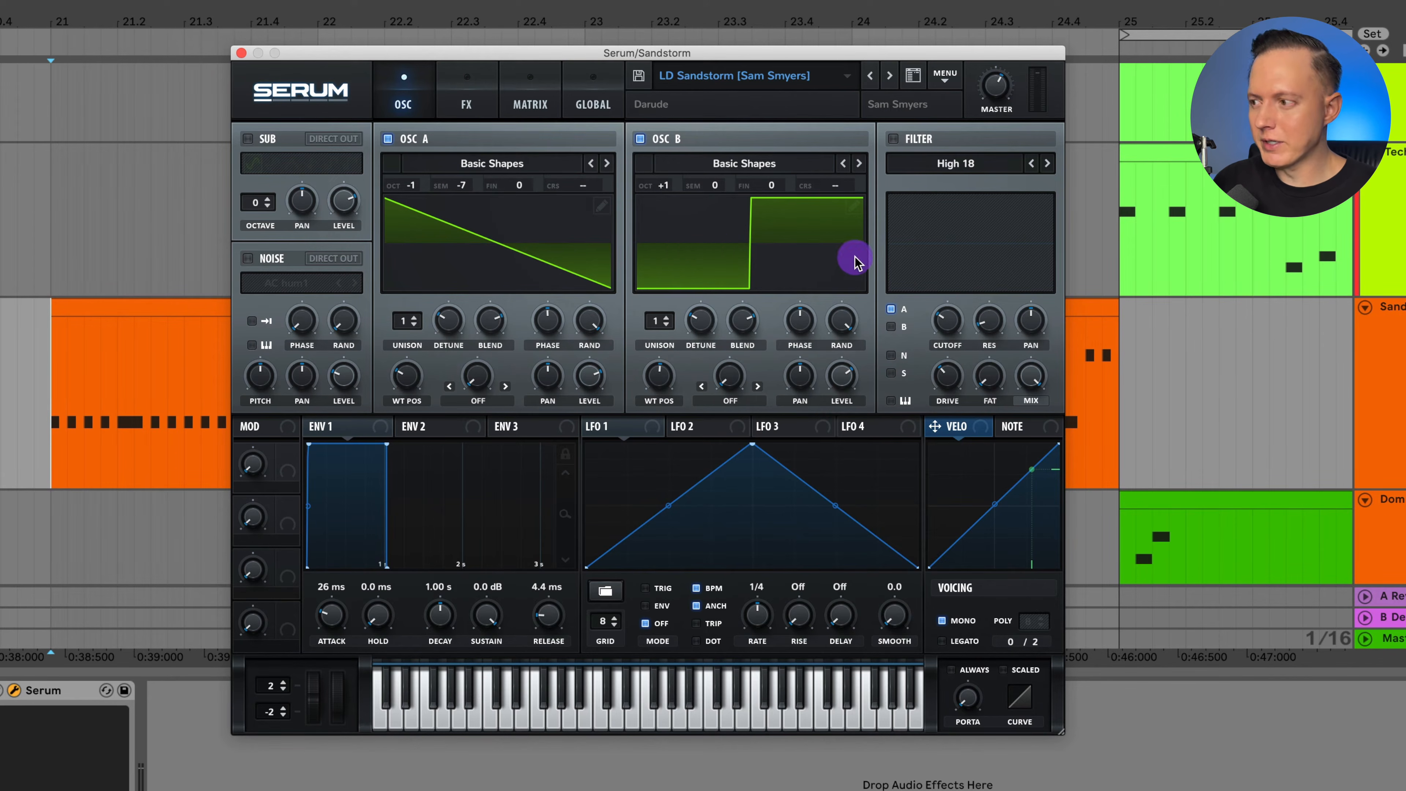
pyautogui.press('space')
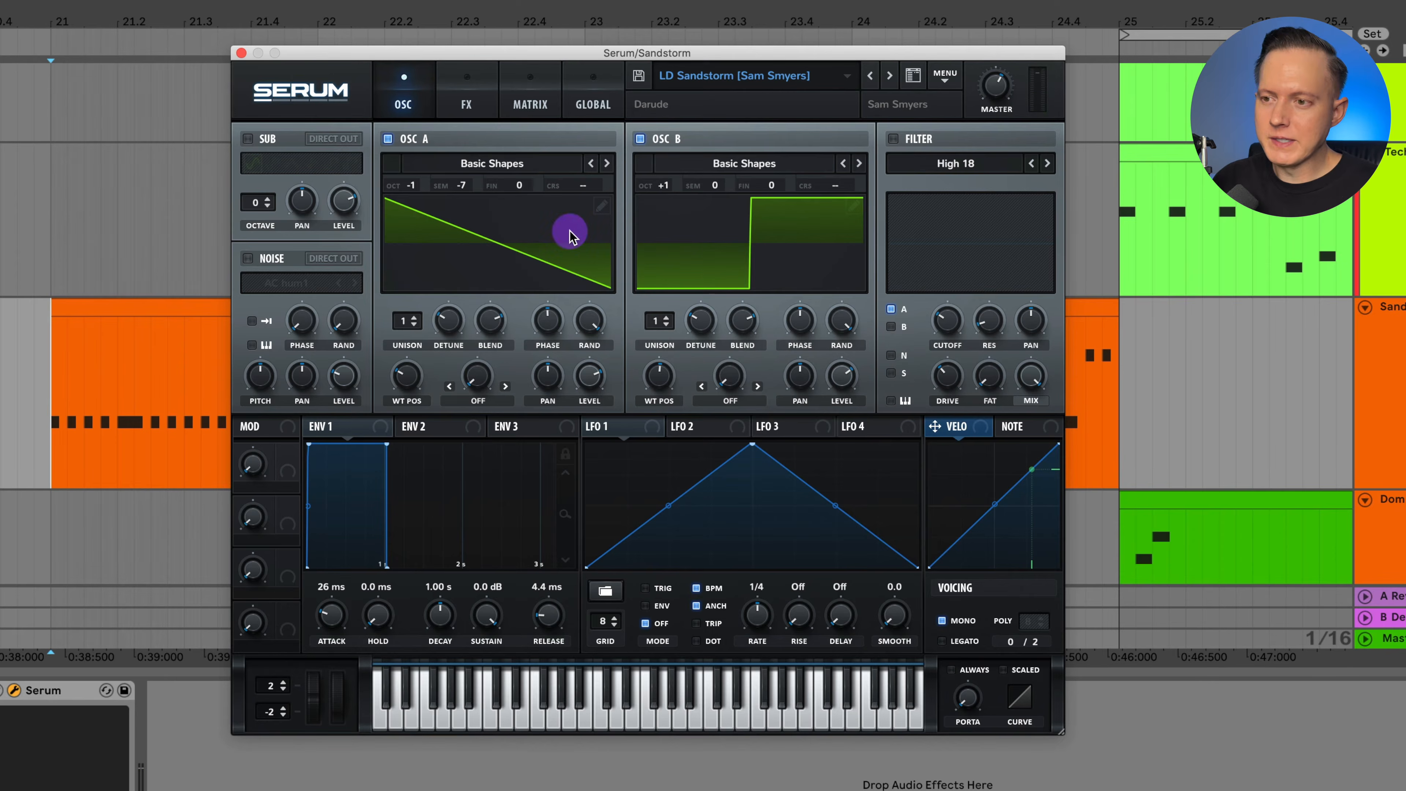
# Inspect the effects used in Serum's LD Sandstorm preset and return to the oscillator view.
pyautogui.click(480, 102)
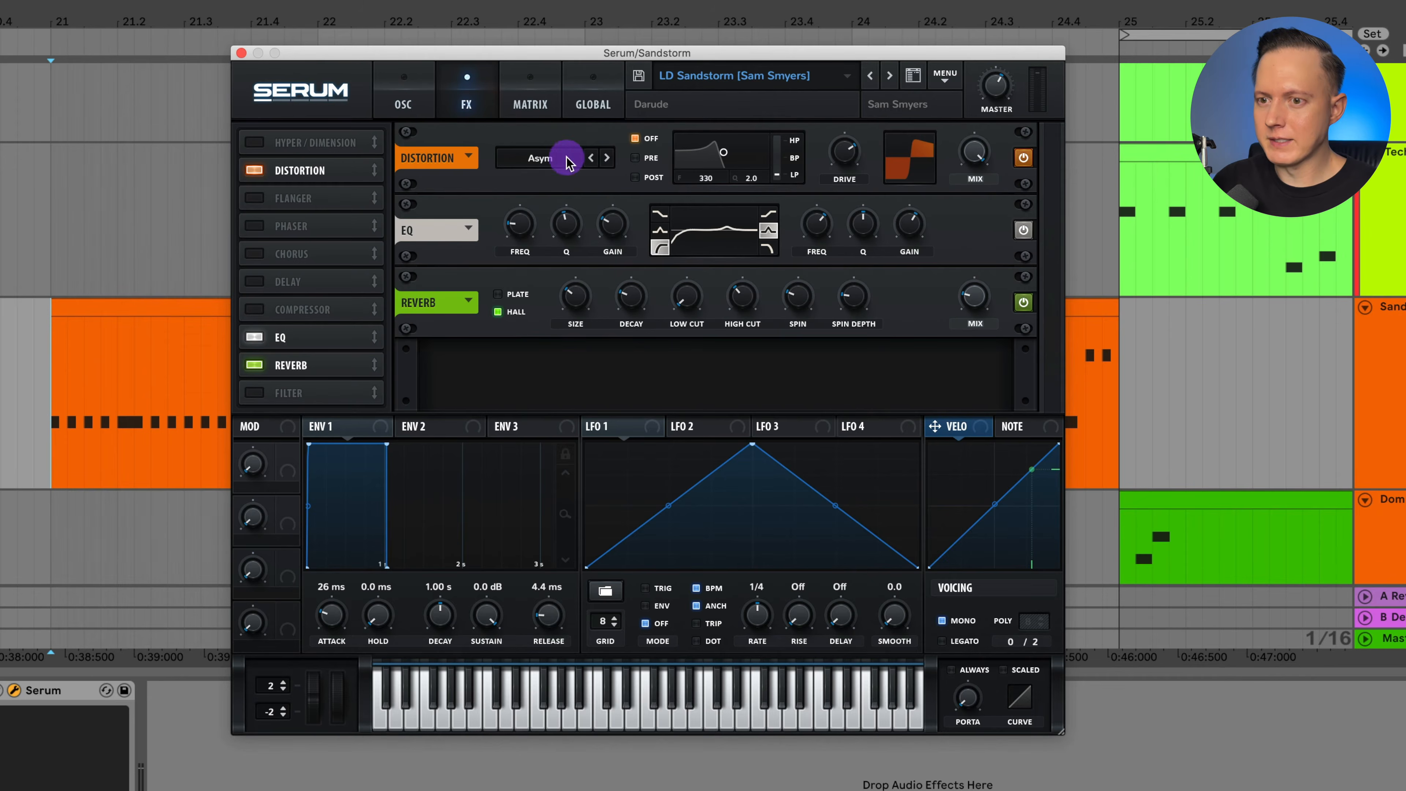
pyautogui.click(425, 117)
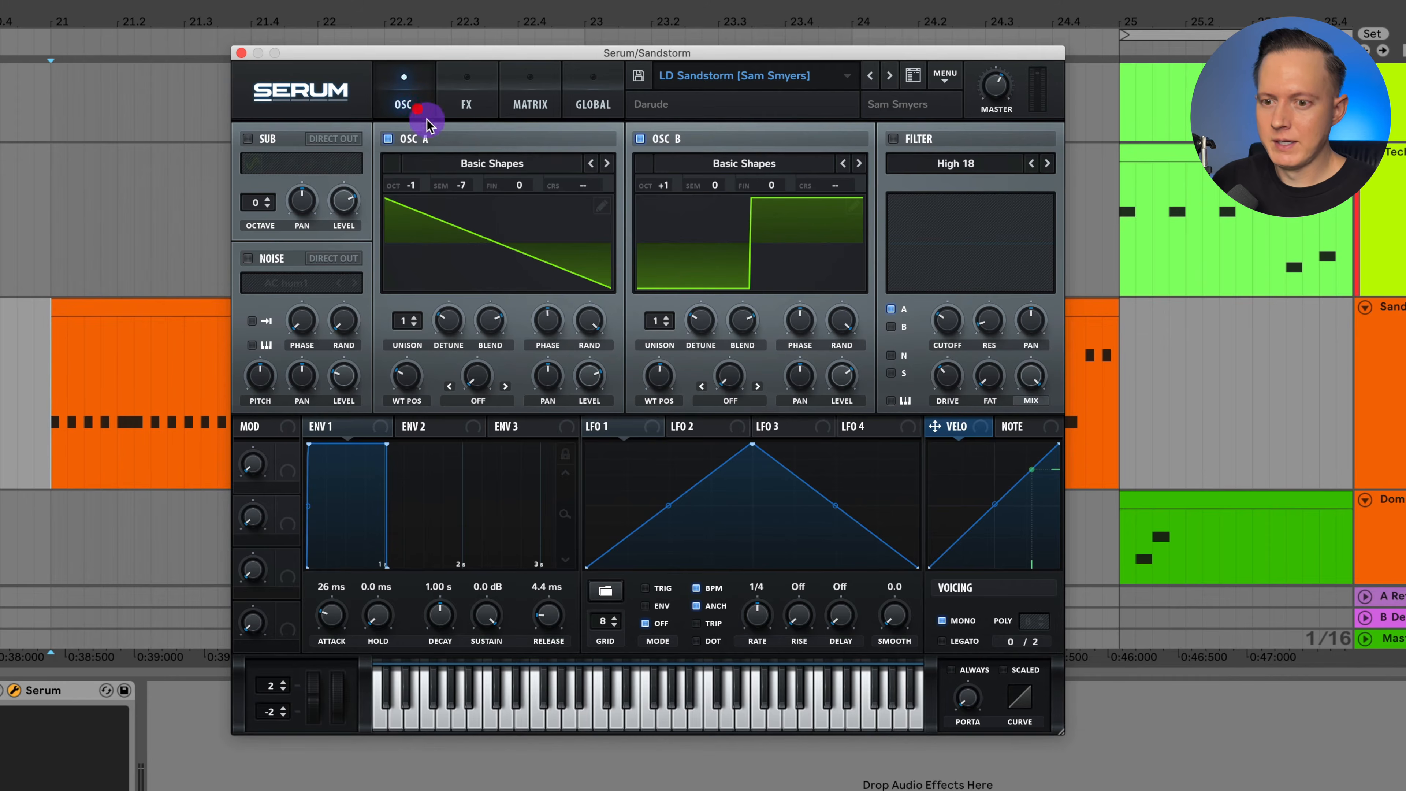
# Initialize the Serum preset and set oscillator A to octave -1 and semitone -7.
pyautogui.click(945, 77)
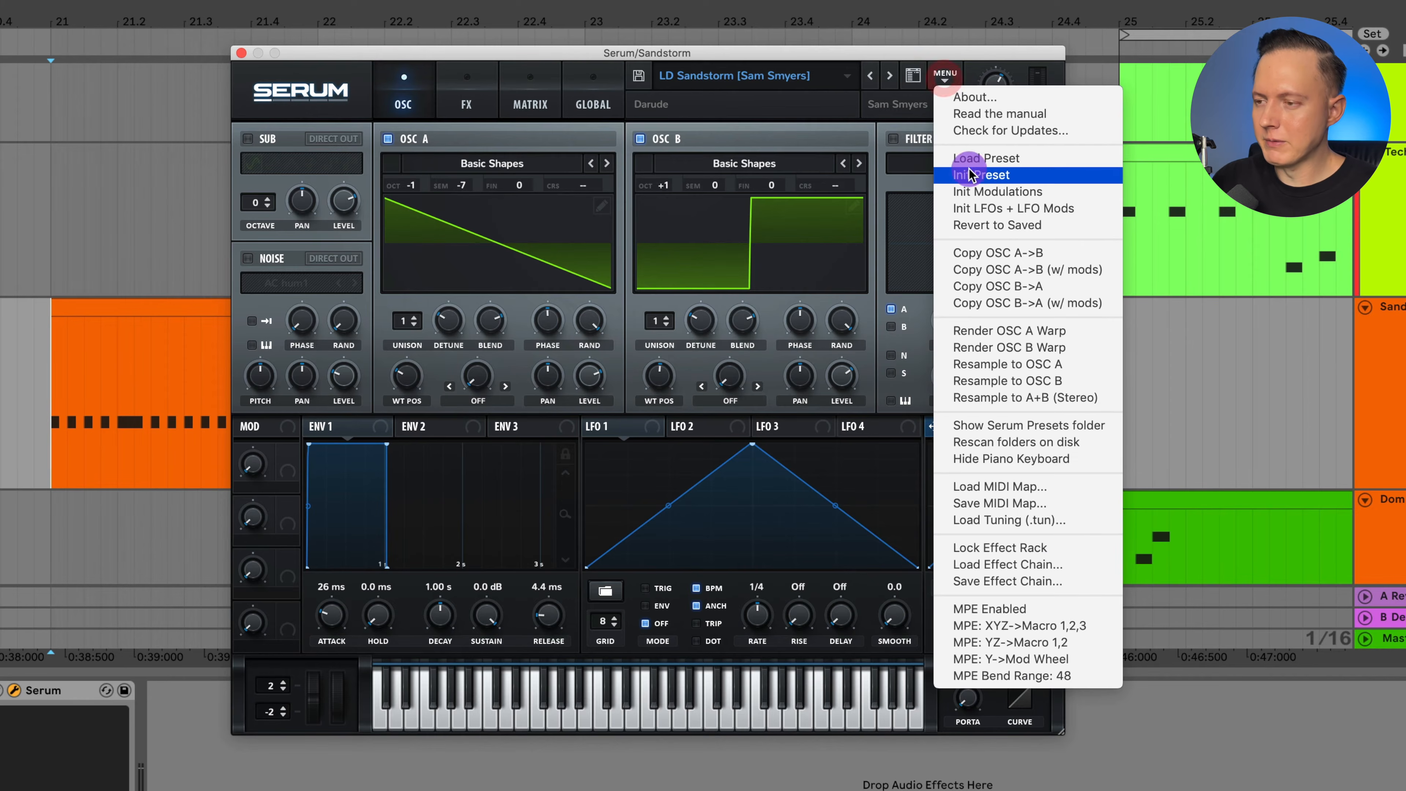
pyautogui.click(935, 171)
pyautogui.moveTo(410, 187); pyautogui.dragTo(410, 211)
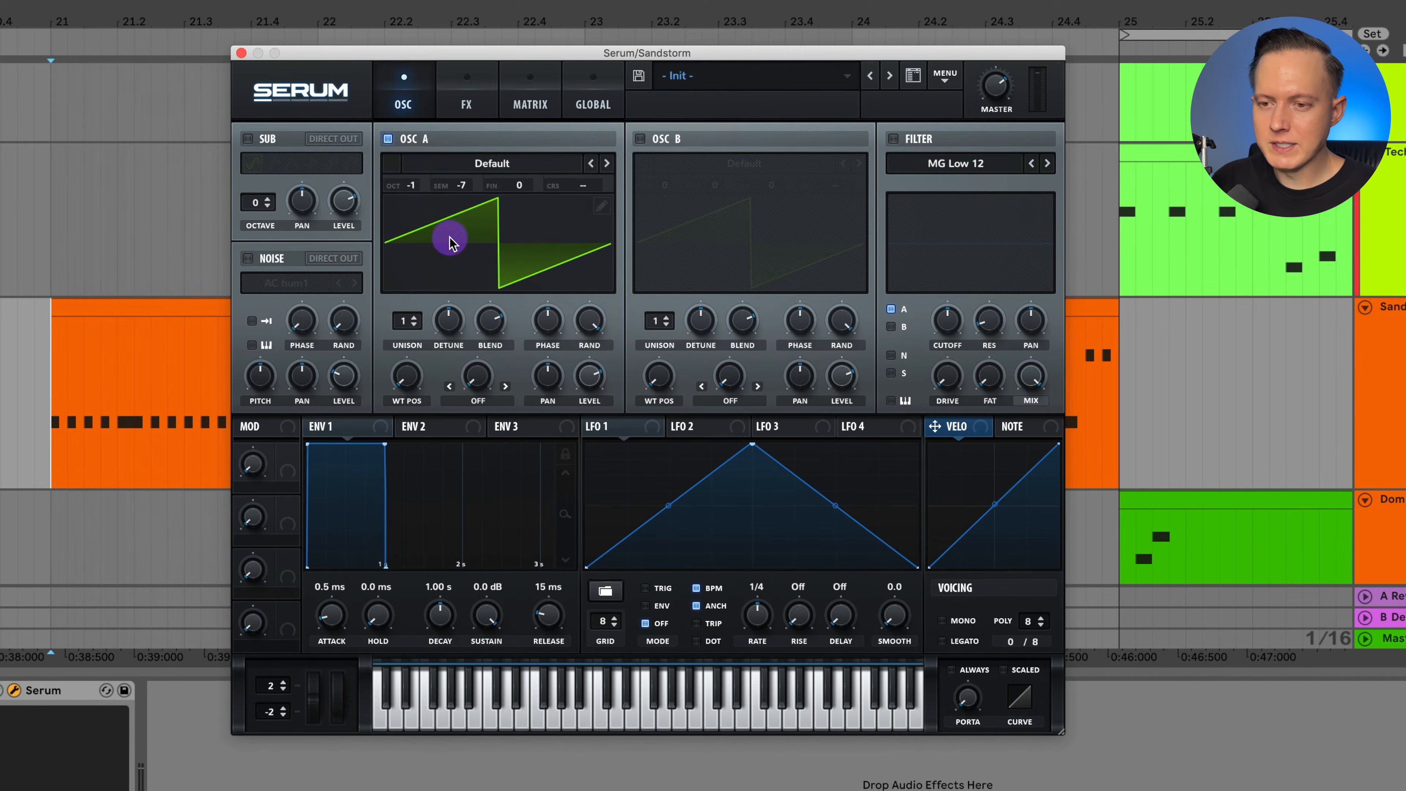
# Load the Basic Shapes wavetable in oscillator A and raise its wavetable position to the saw wave.
pyautogui.click(505, 165)
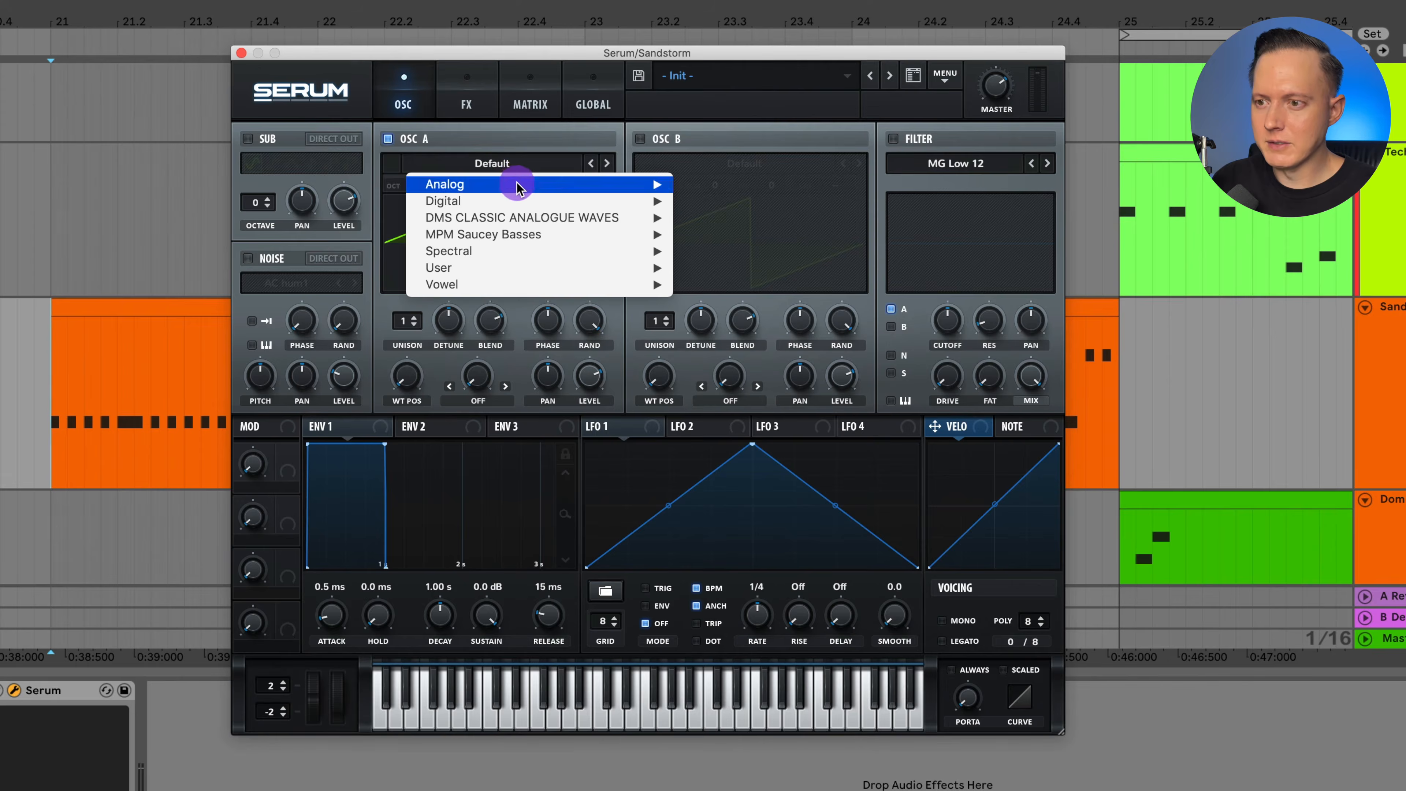
pyautogui.click(344, 376)
pyautogui.moveTo(407, 376); pyautogui.dragTo(418, 332)
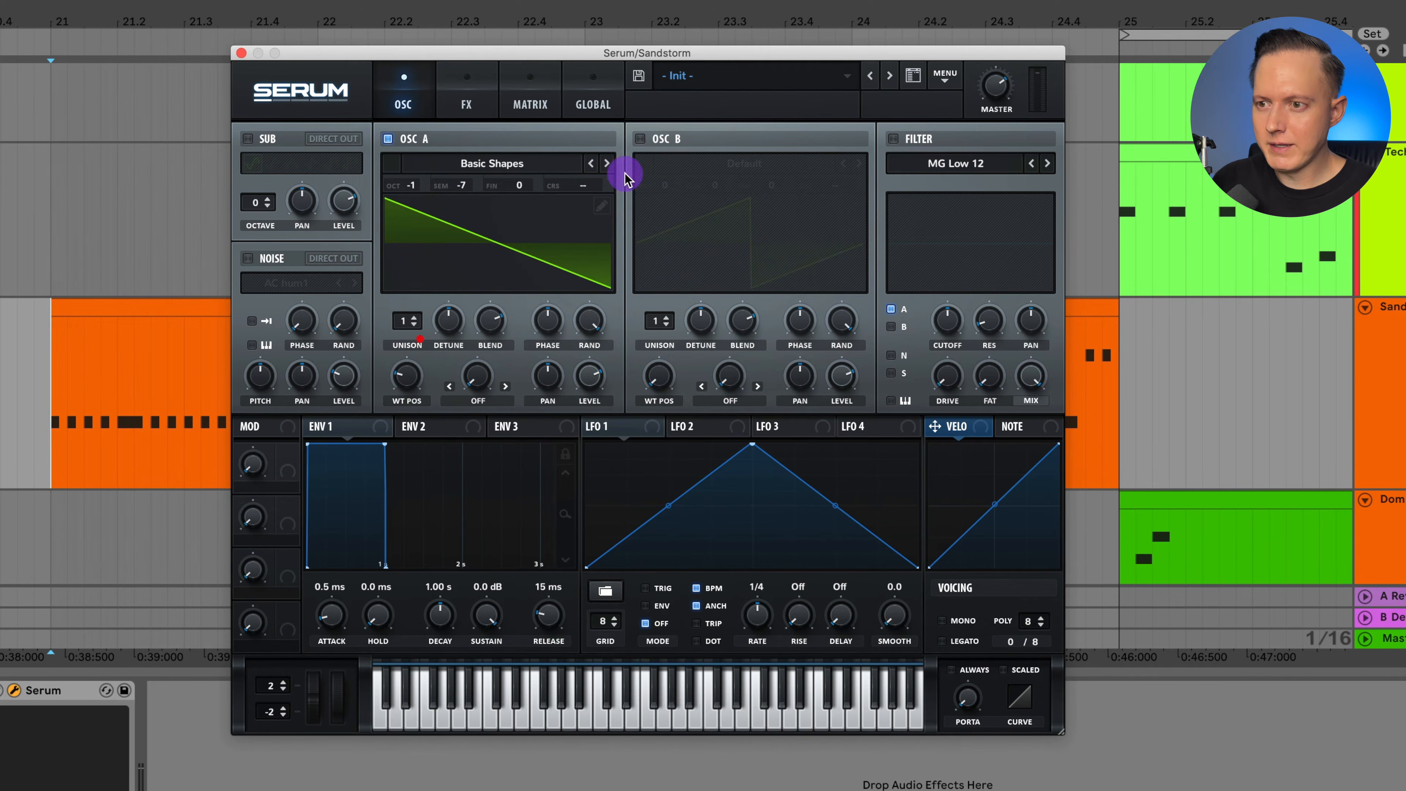
# Enable oscillator B with the Basic Shapes wavetable at the square wave position and set its octave to +1.
pyautogui.click(639, 139)
pyautogui.click(704, 163)
pyautogui.moveTo(736, 188)
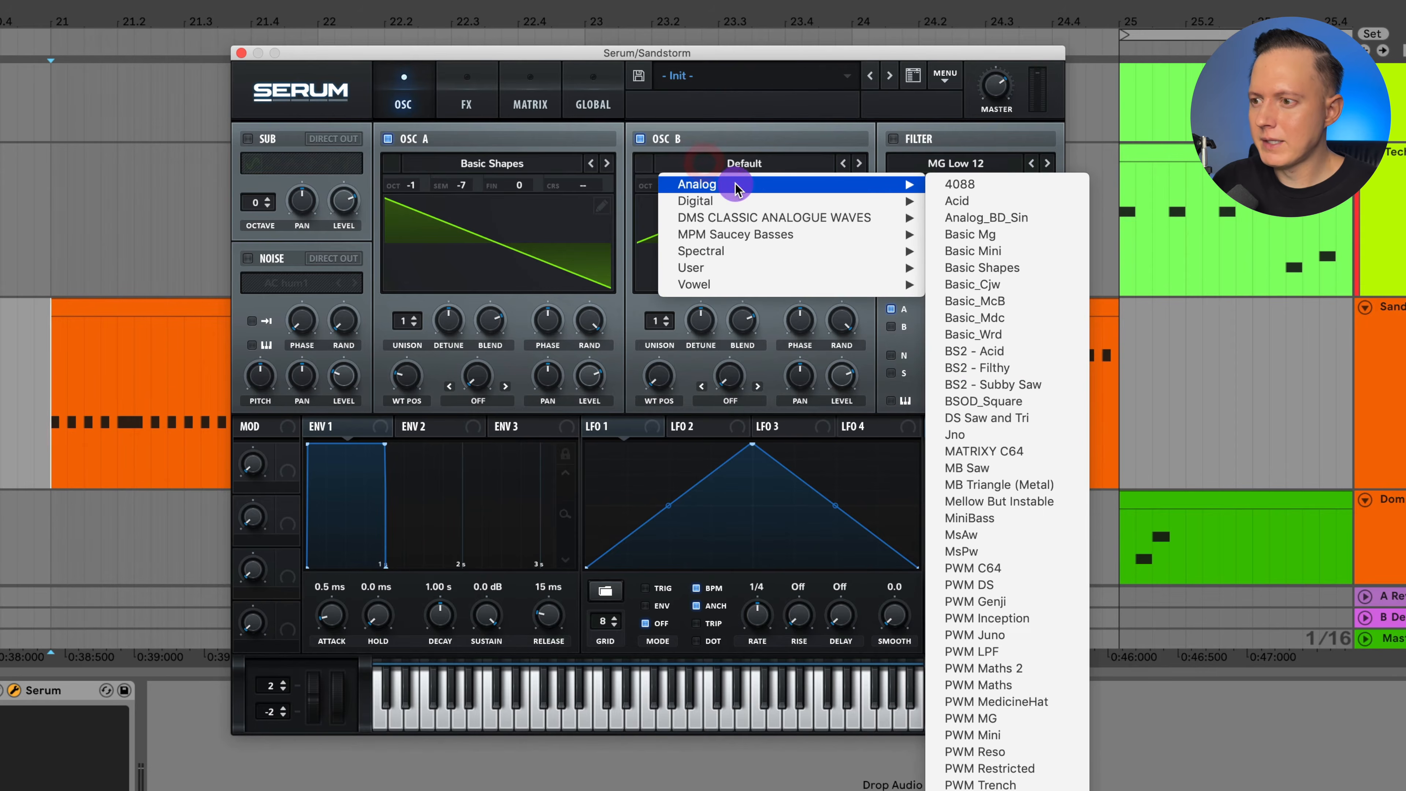
pyautogui.click(1050, 268)
pyautogui.moveTo(657, 372); pyautogui.dragTo(673, 299)
pyautogui.click(664, 185)
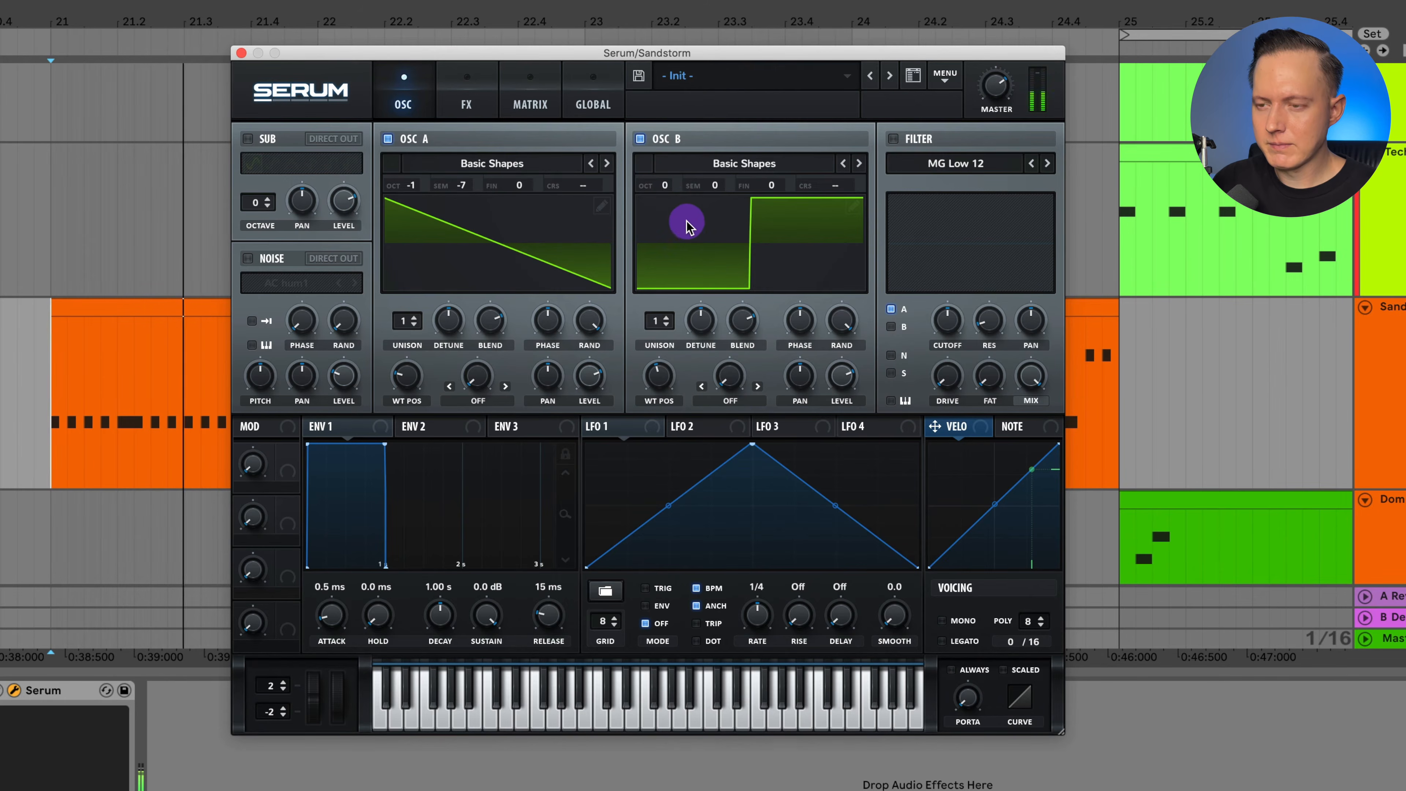
pyautogui.moveTo(664, 185); pyautogui.dragTo(666, 173)
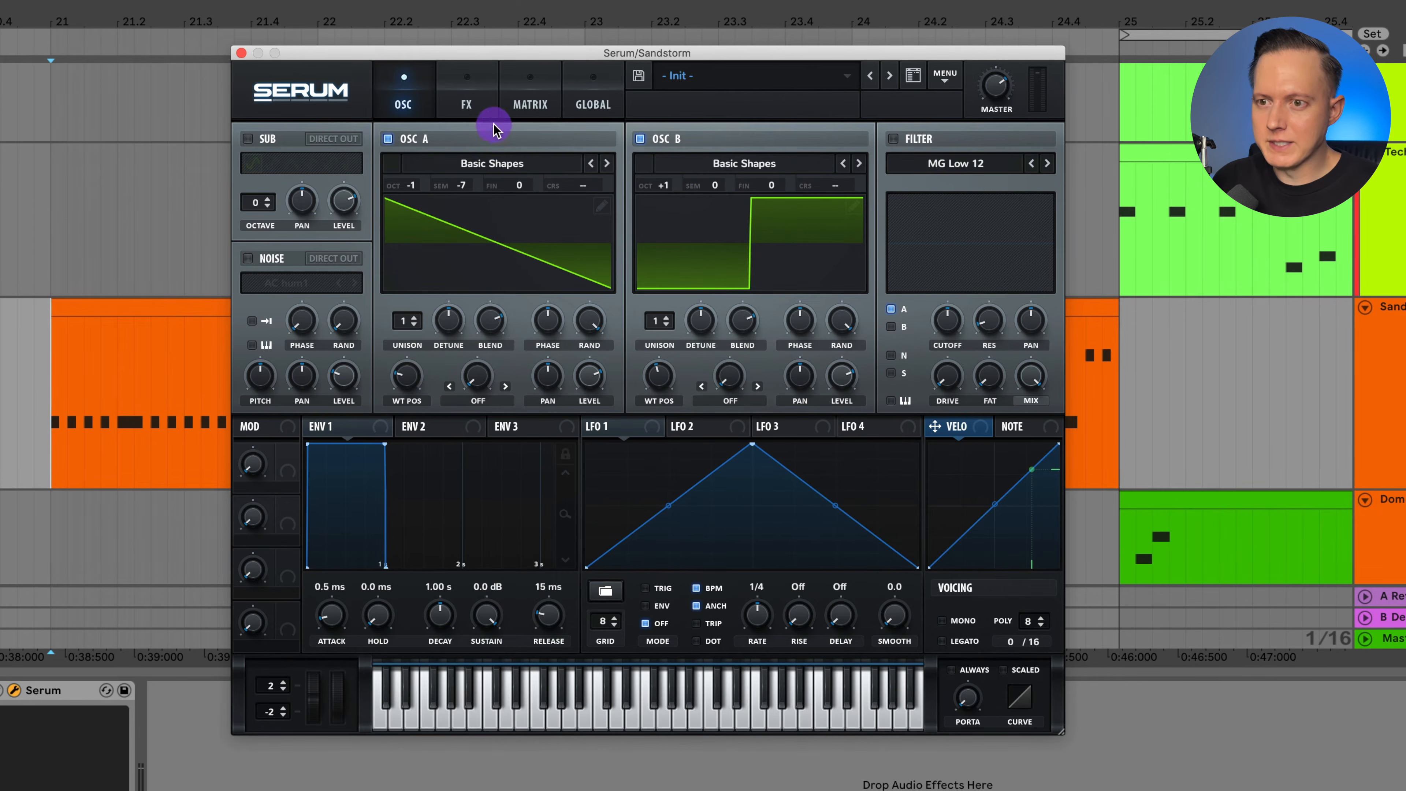
# Enable distortion in Serum's effects, choose the Asym type, raise its drive and reduce its mix.
pyautogui.click(472, 106)
pyautogui.click(254, 170)
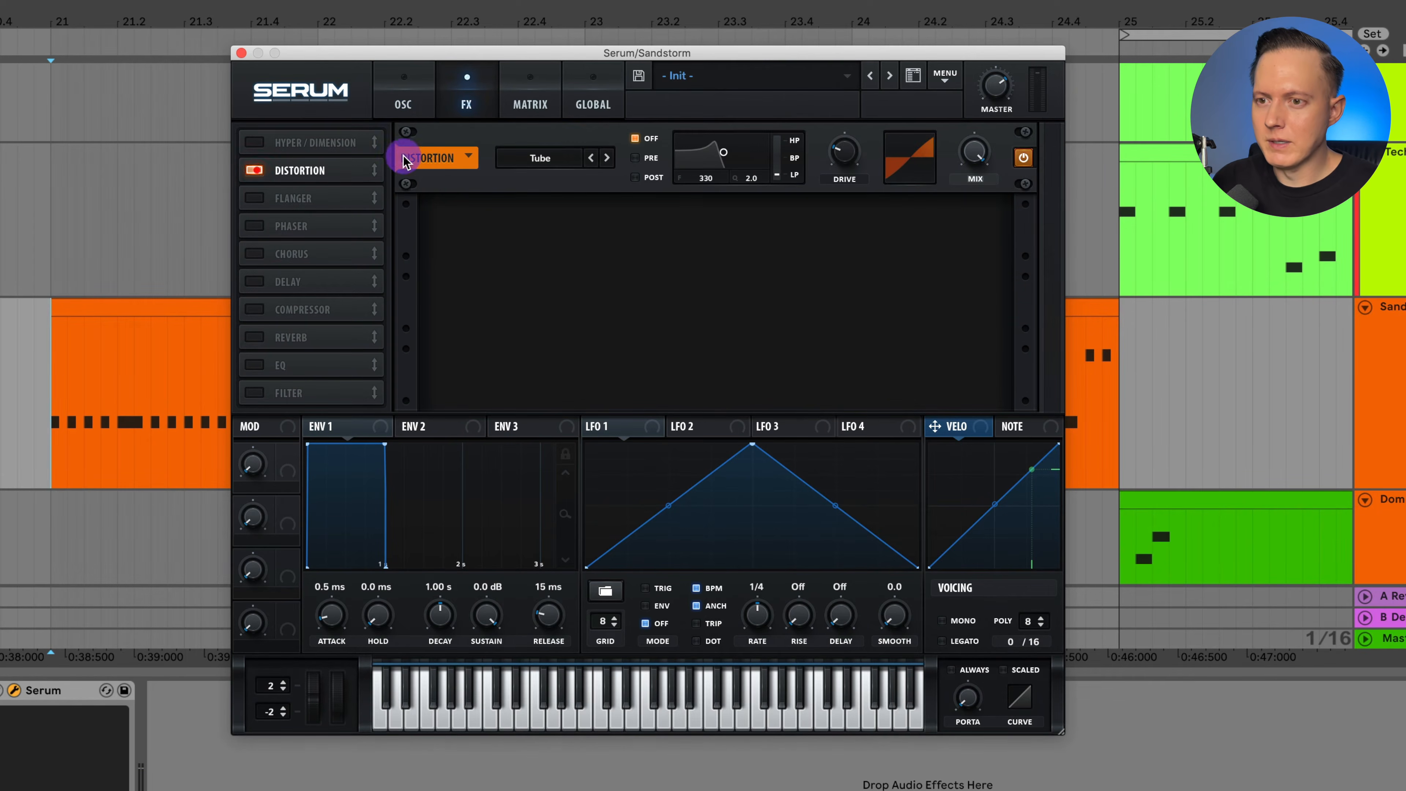
pyautogui.click(570, 161)
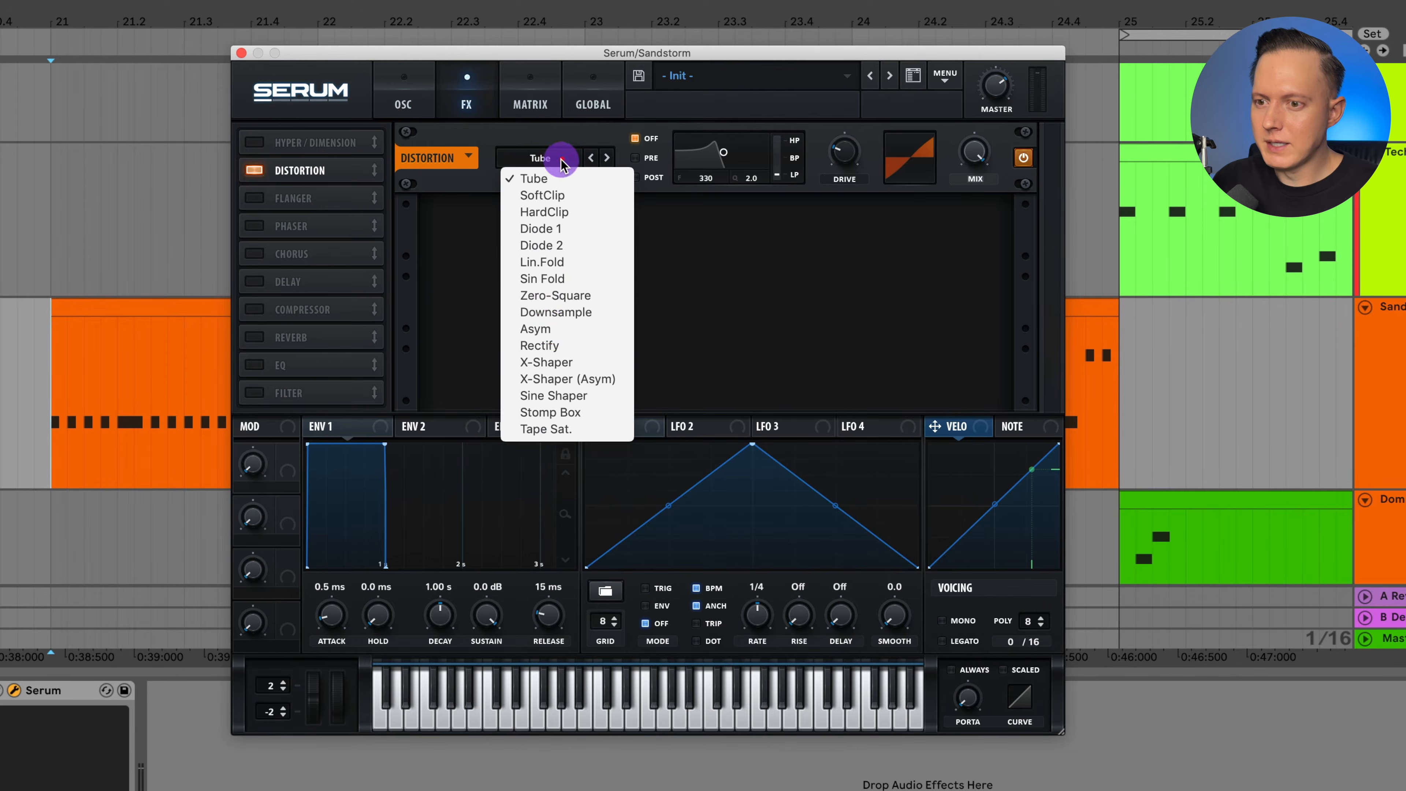
pyautogui.click(552, 327)
pyautogui.moveTo(852, 147); pyautogui.dragTo(875, 86)
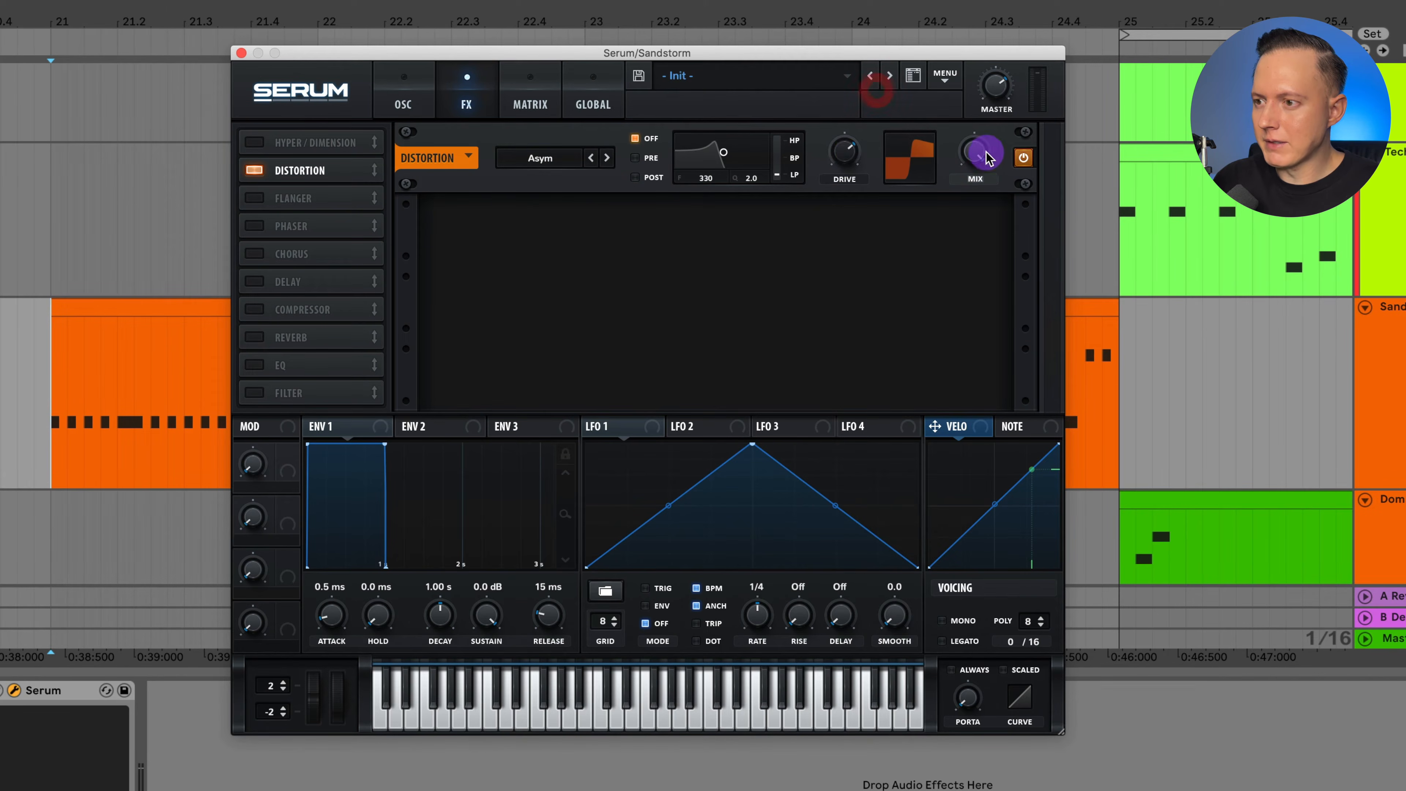
pyautogui.moveTo(975, 152); pyautogui.dragTo(982, 238)
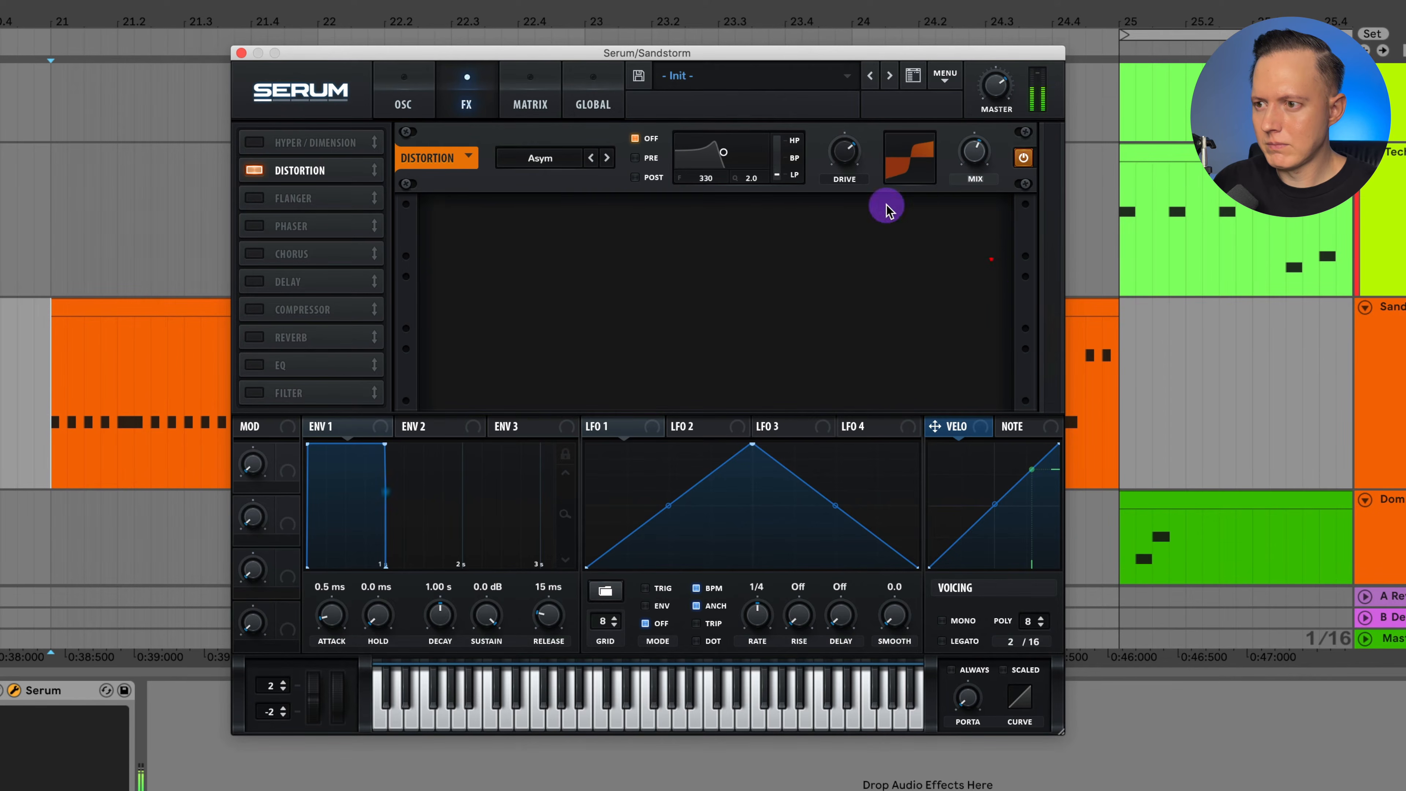
pyautogui.moveTo(850, 155); pyautogui.dragTo(855, 108)
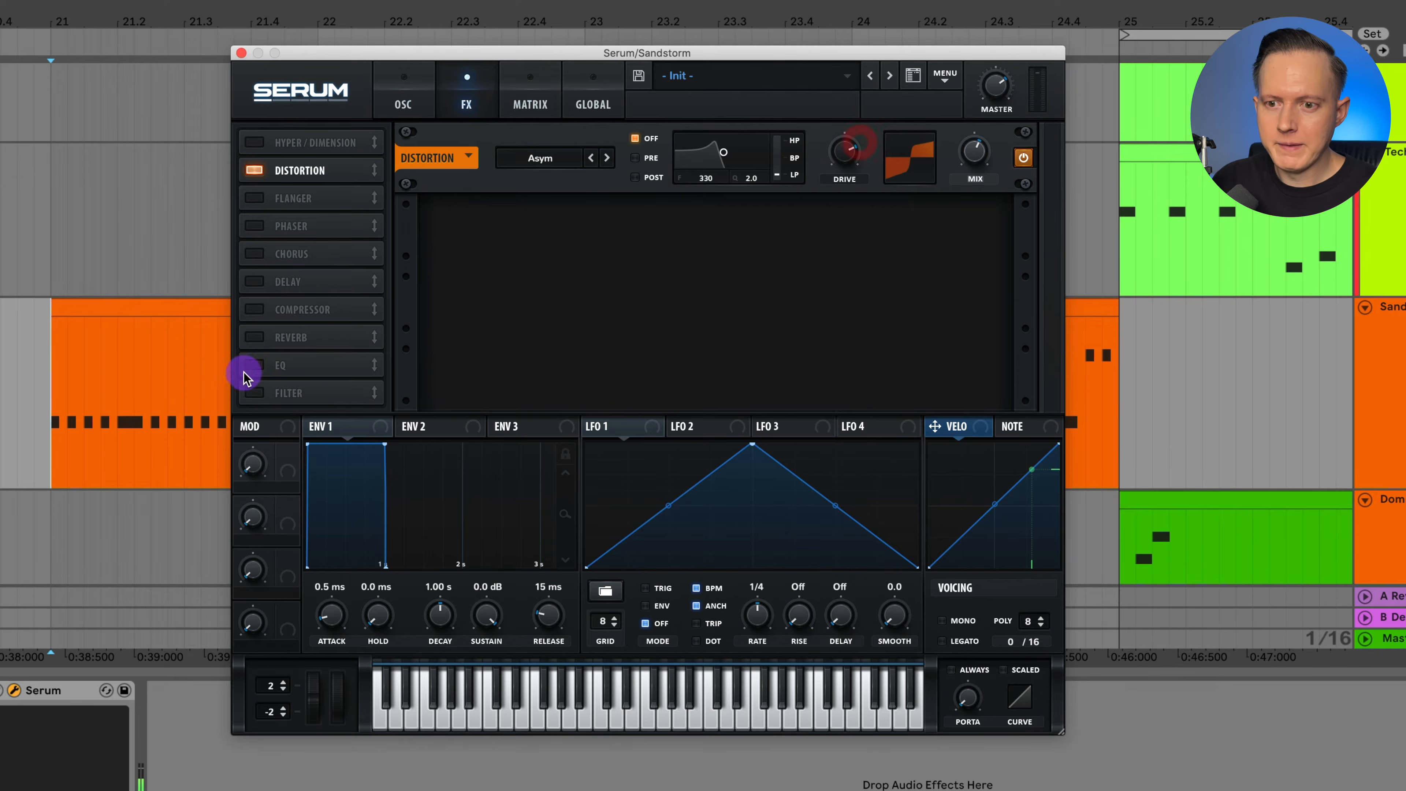
# Enable the EQ effect, switch its low band to a low-cut shape and adjust that band's gain and frequency.
pyautogui.click(254, 364)
pyautogui.click(659, 246)
pyautogui.moveTo(612, 221); pyautogui.dragTo(612, 231)
pyautogui.moveTo(567, 223); pyautogui.dragTo(516, 224)
pyautogui.click(519, 220)
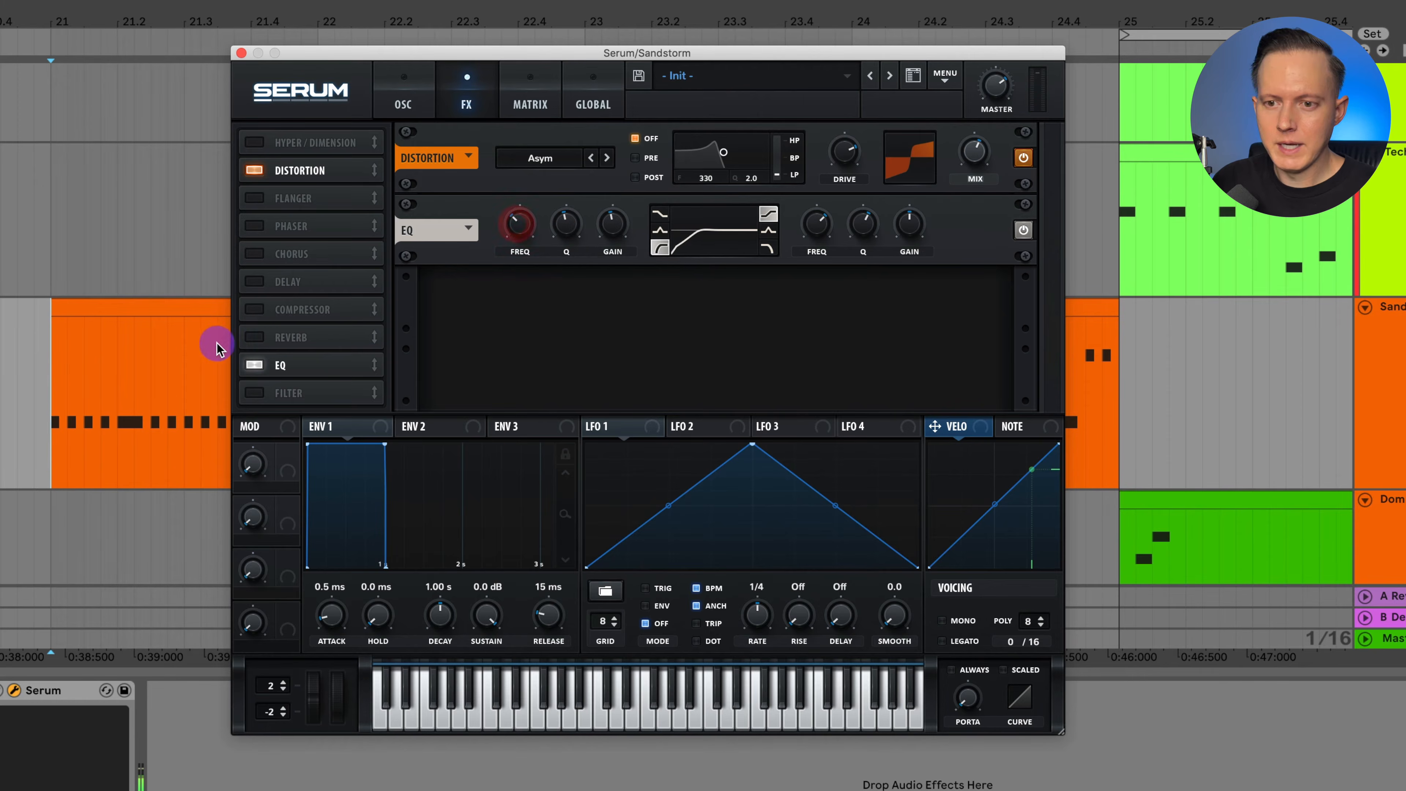
# Enable the Hall reverb, place it after the EQ and adjust its mix during playback, closing Serum when finished.
pyautogui.click(254, 337)
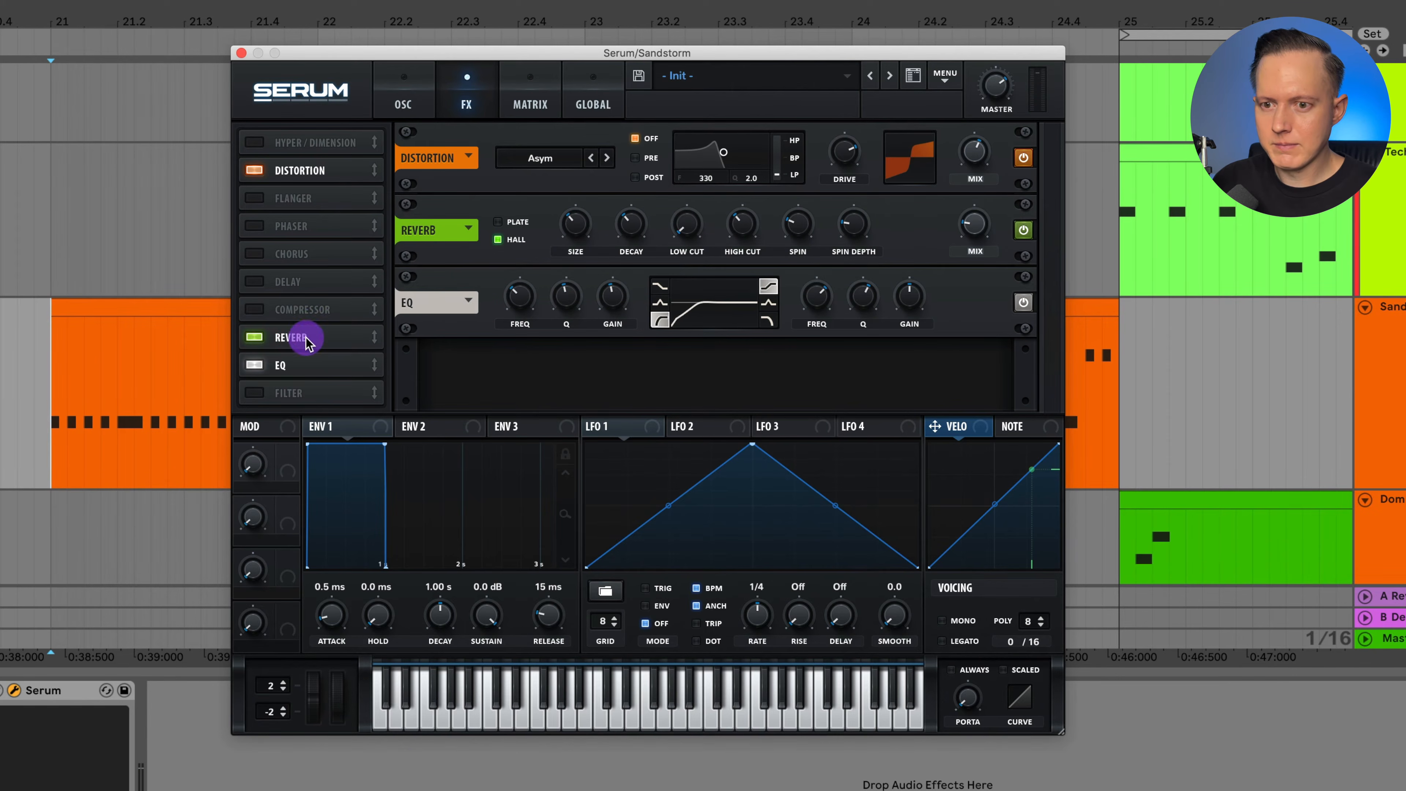
pyautogui.moveTo(292, 336); pyautogui.dragTo(304, 368)
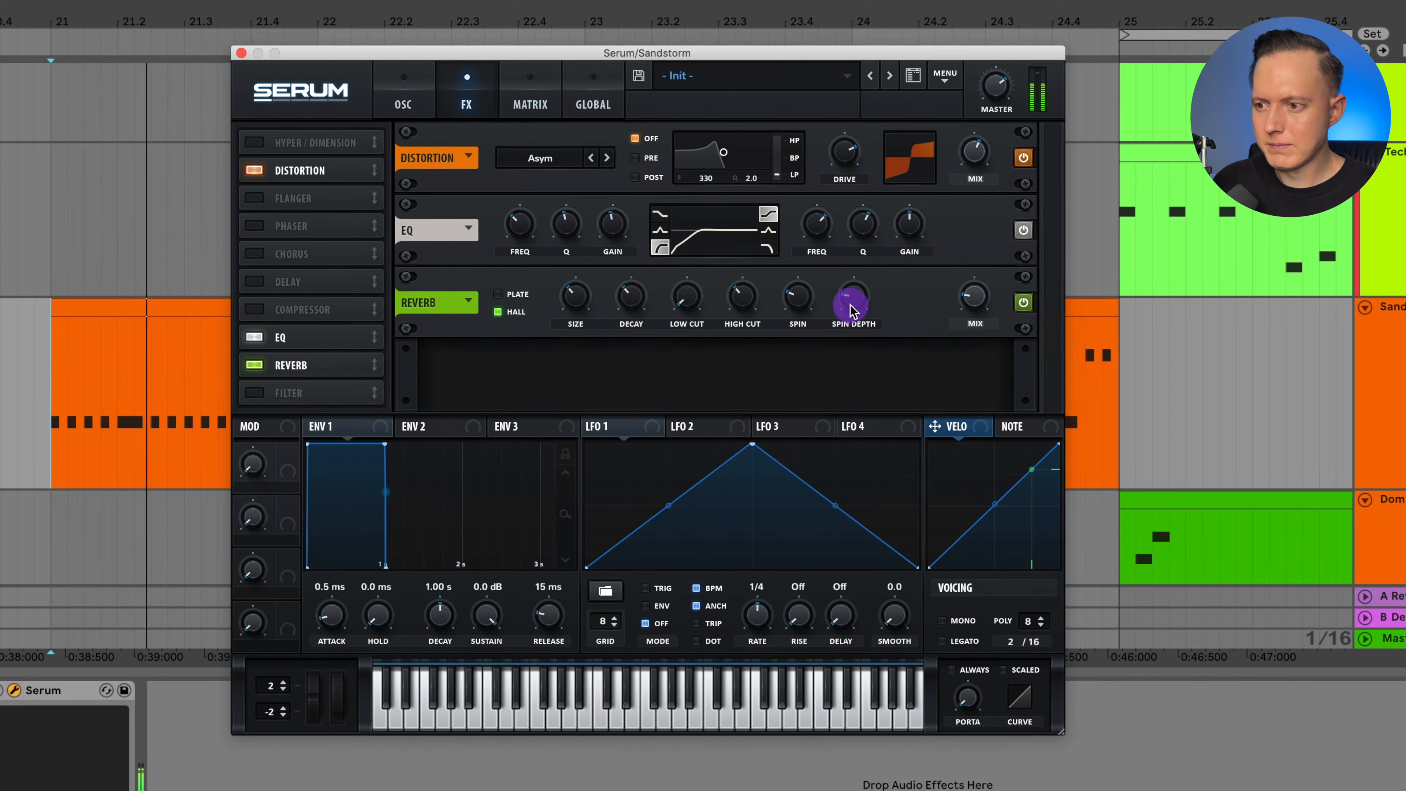
pyautogui.moveTo(979, 301); pyautogui.dragTo(979, 281)
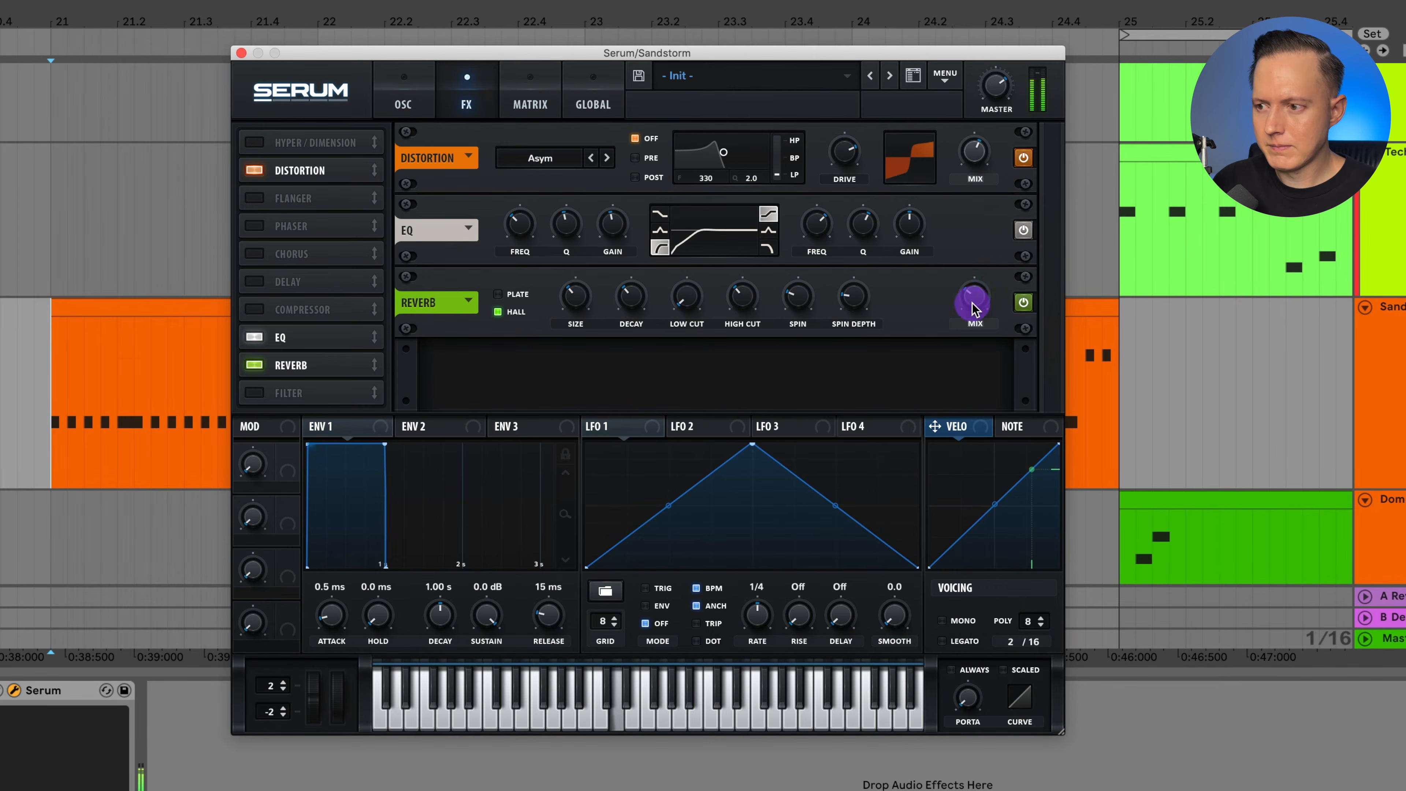
pyautogui.moveTo(980, 300)
pyautogui.moveTo(980, 289)
pyautogui.mouseDown()
pyautogui.moveTo(999, 246)
pyautogui.moveTo(1001, 284)
pyautogui.moveTo(980, 305)
pyautogui.mouseUp()
pyautogui.press('space')
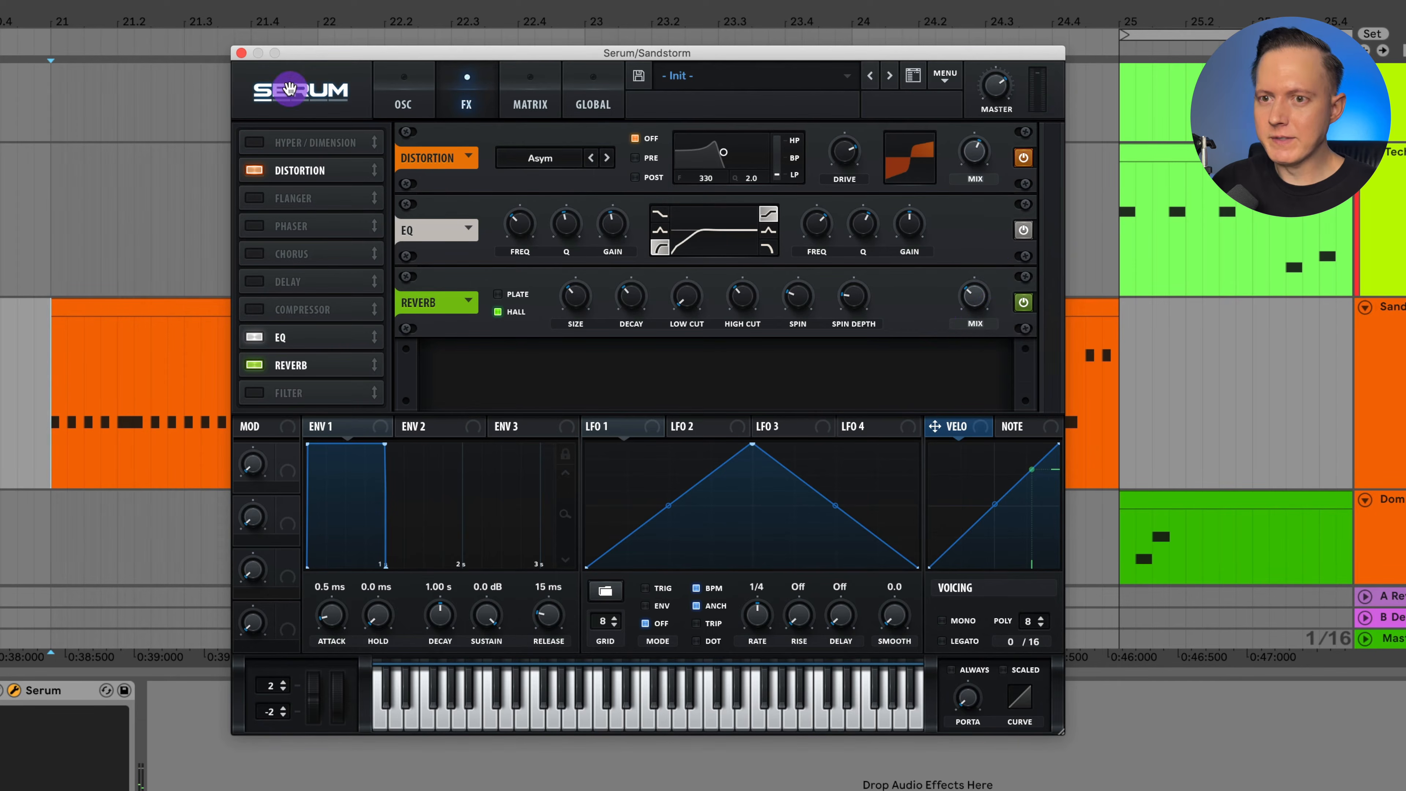
pyautogui.click(242, 54)
# Open Serum on the Dom Dolla track and inspect the LD Miracle Maker preset's effects, switching off its chorus.
pyautogui.moveTo(308, 25); pyautogui.dragTo(308, 4)
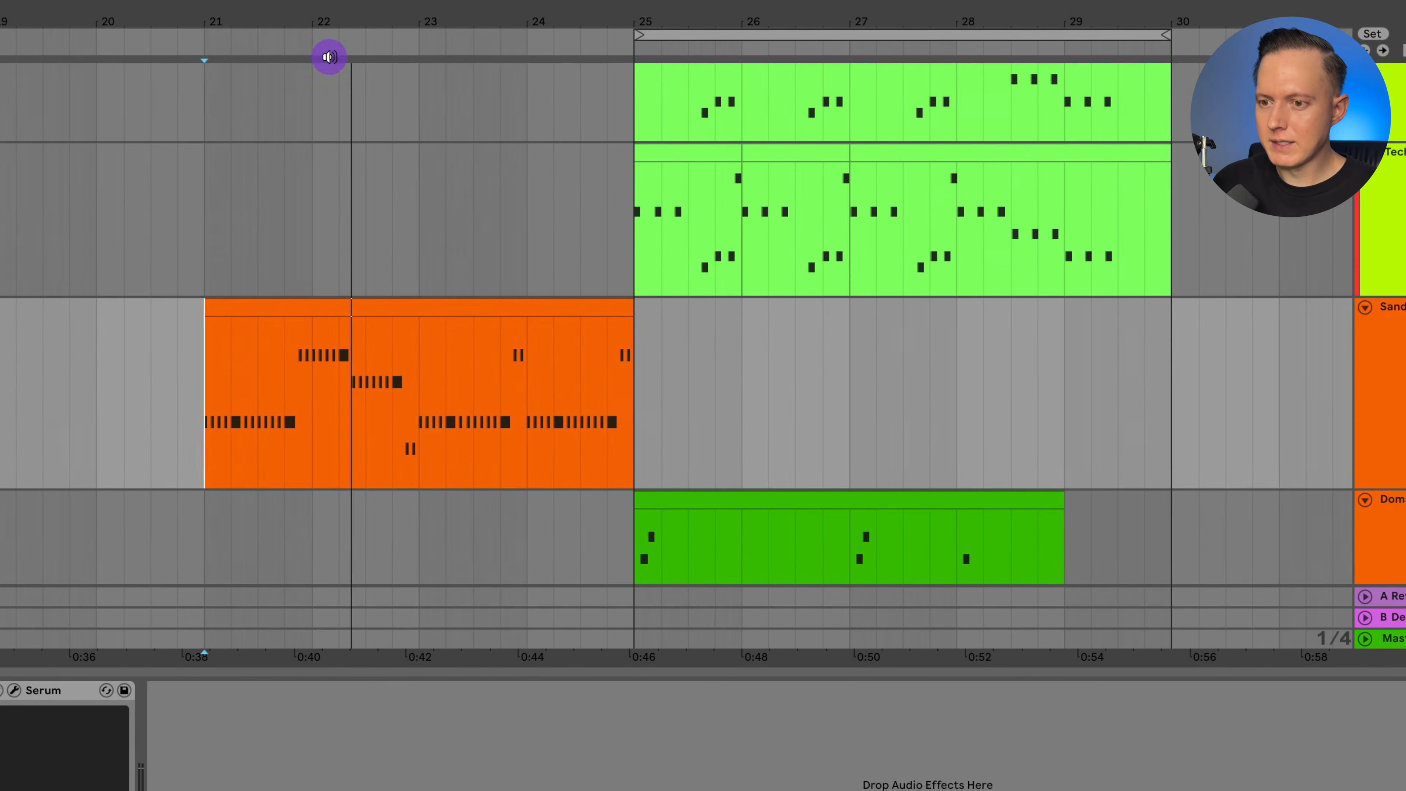
pyautogui.hscroll(5, 638, 305)
pyautogui.scroll(-5, 645, 301)
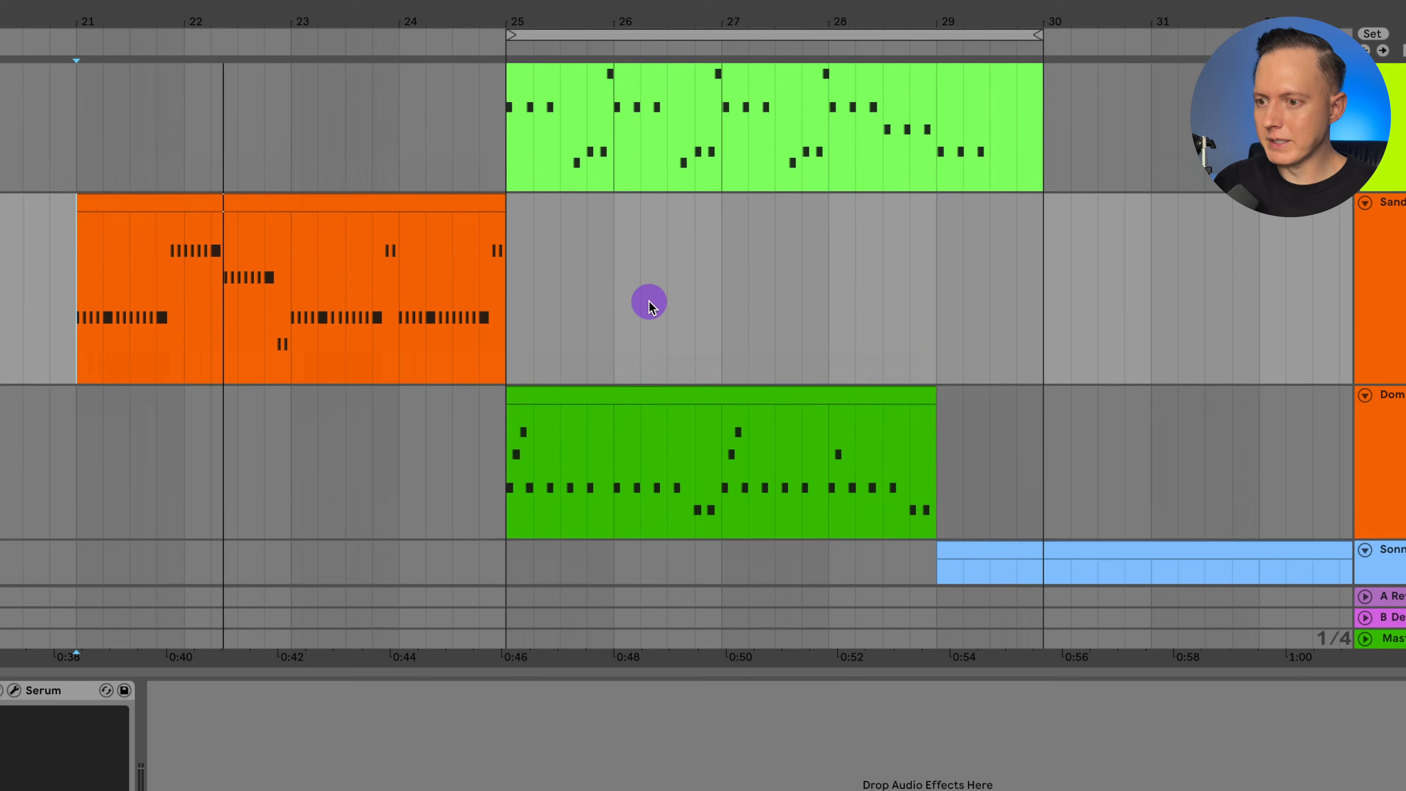
pyautogui.click(1384, 339)
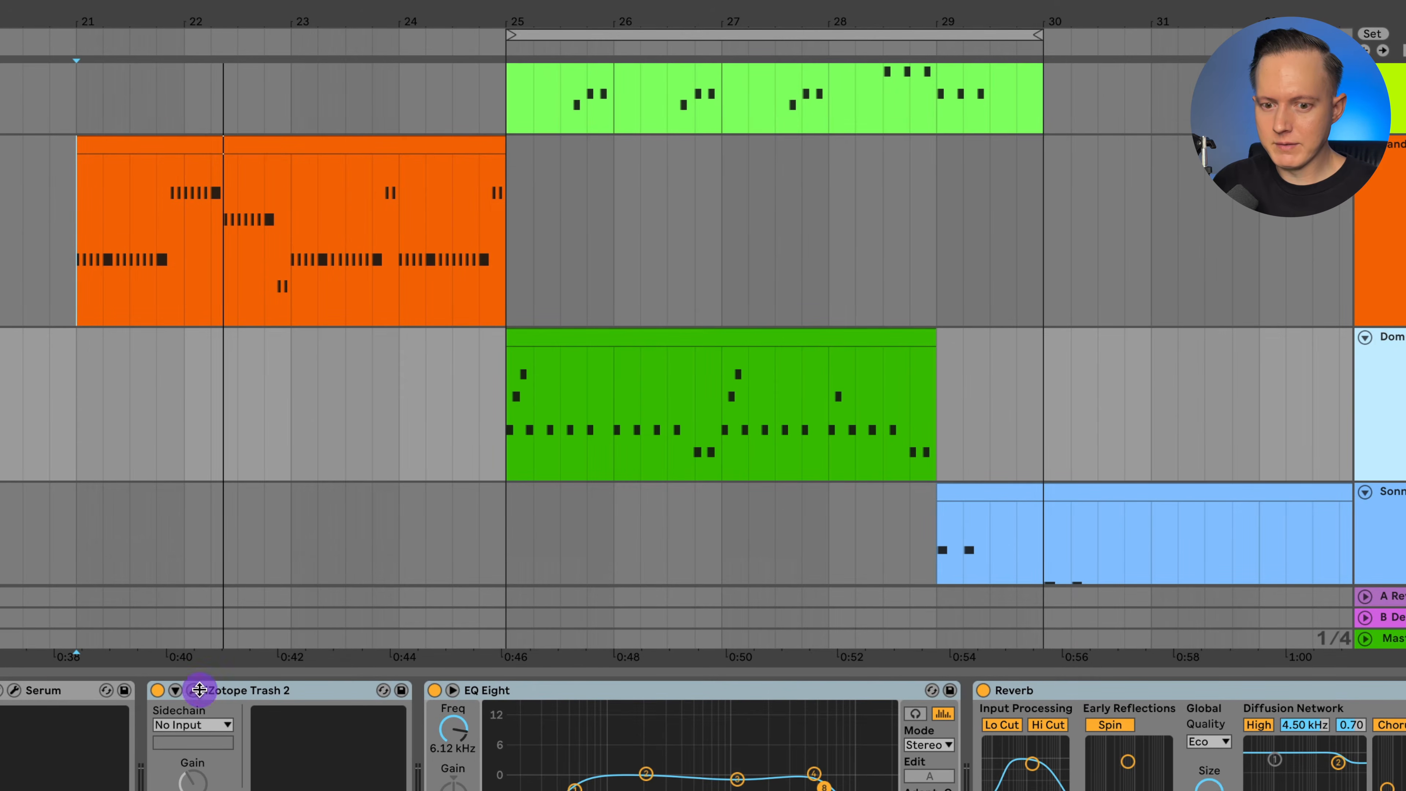
pyautogui.click(16, 689)
pyautogui.moveTo(938, 163); pyautogui.dragTo(474, 42)
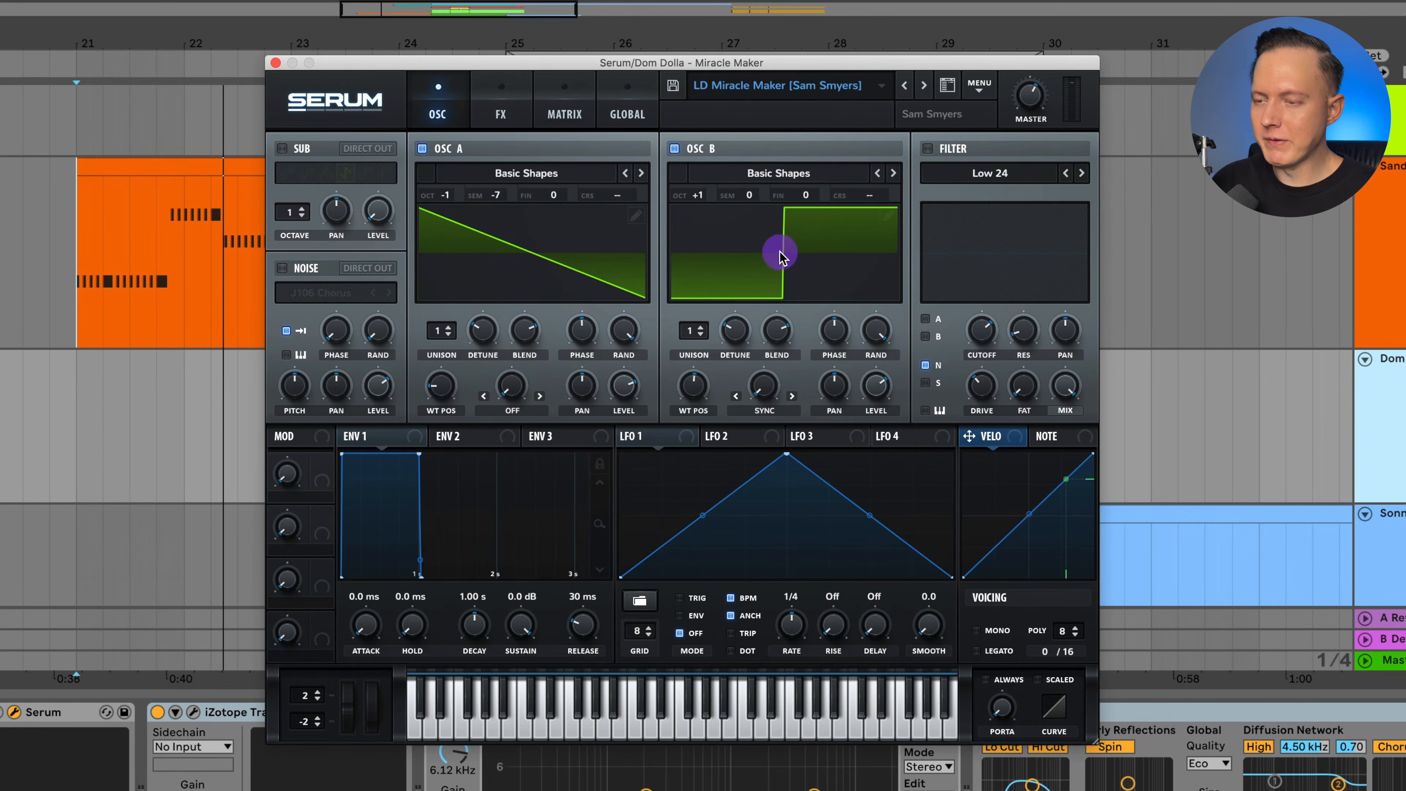
pyautogui.click(519, 118)
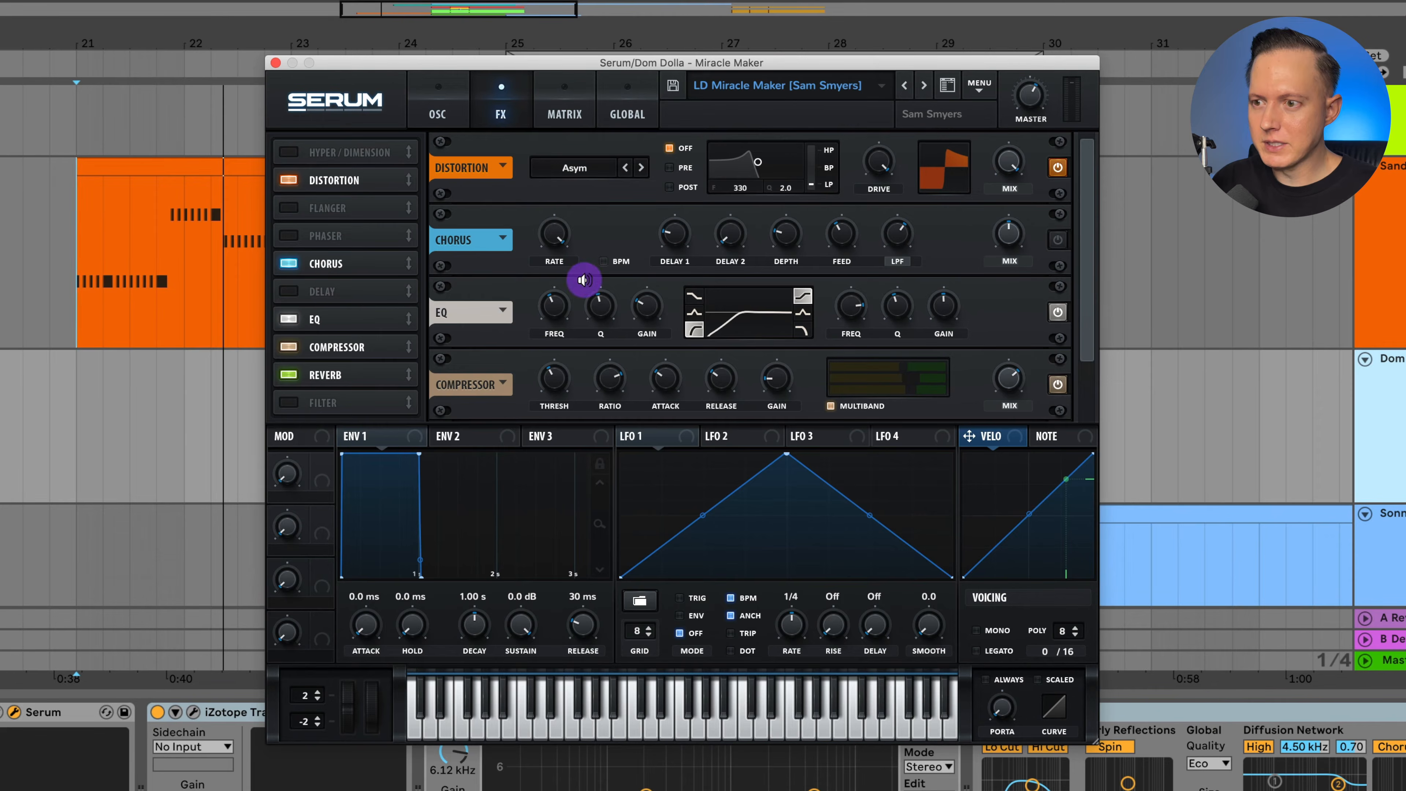
pyautogui.click(394, 261)
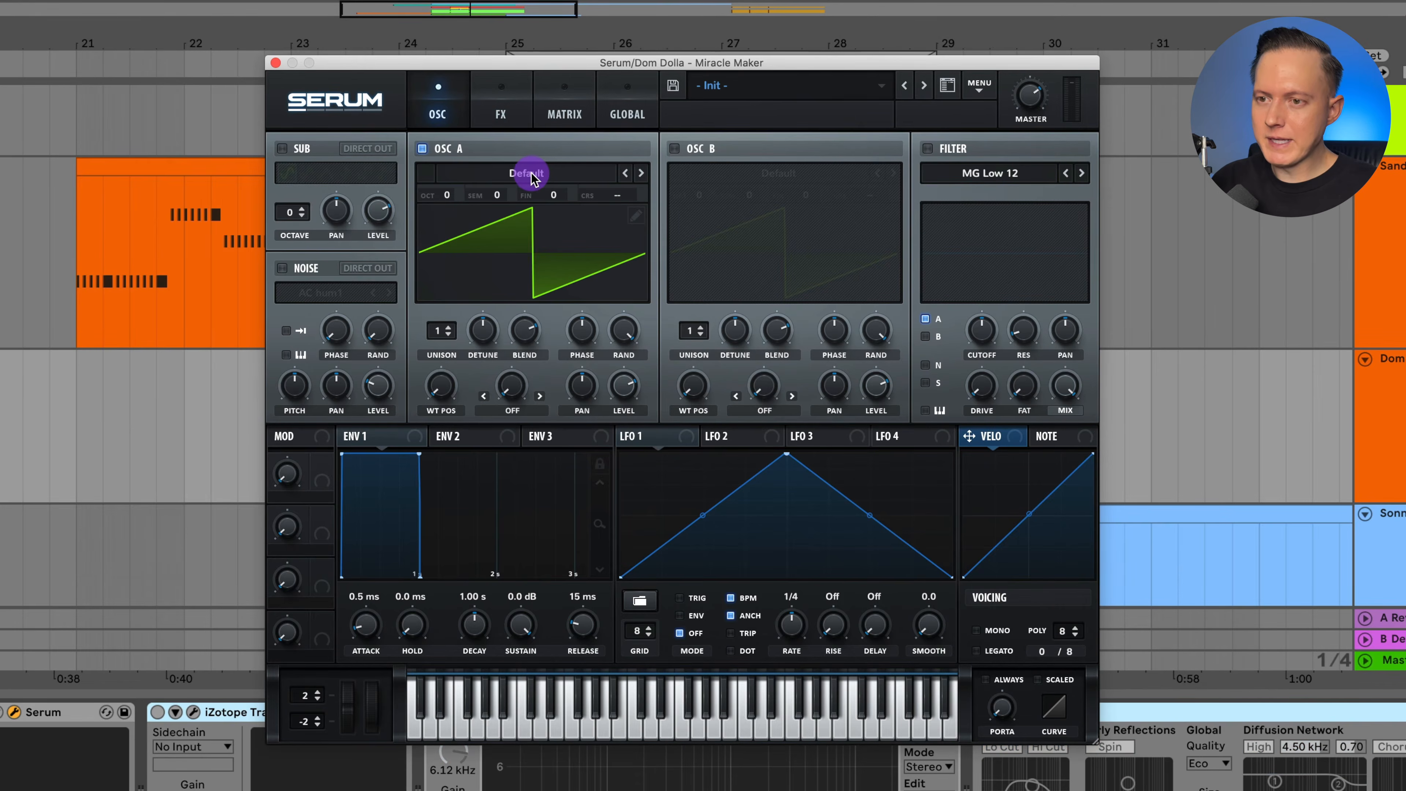
# Initialize the Serum preset and load Basic Shapes in oscillator A, raising its wavetable position to the saw wave.
pyautogui.click(530, 174)
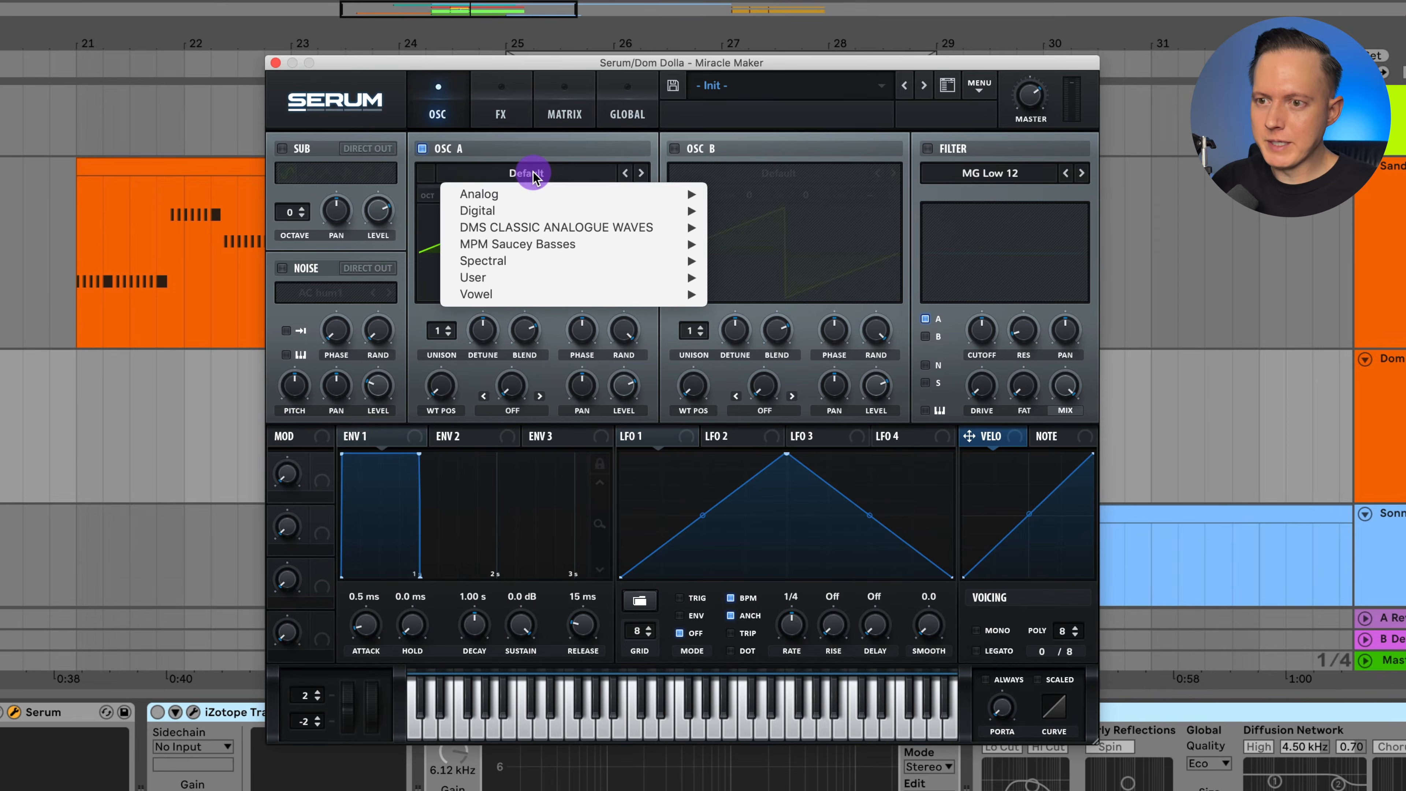
pyautogui.moveTo(536, 193)
pyautogui.click(761, 279)
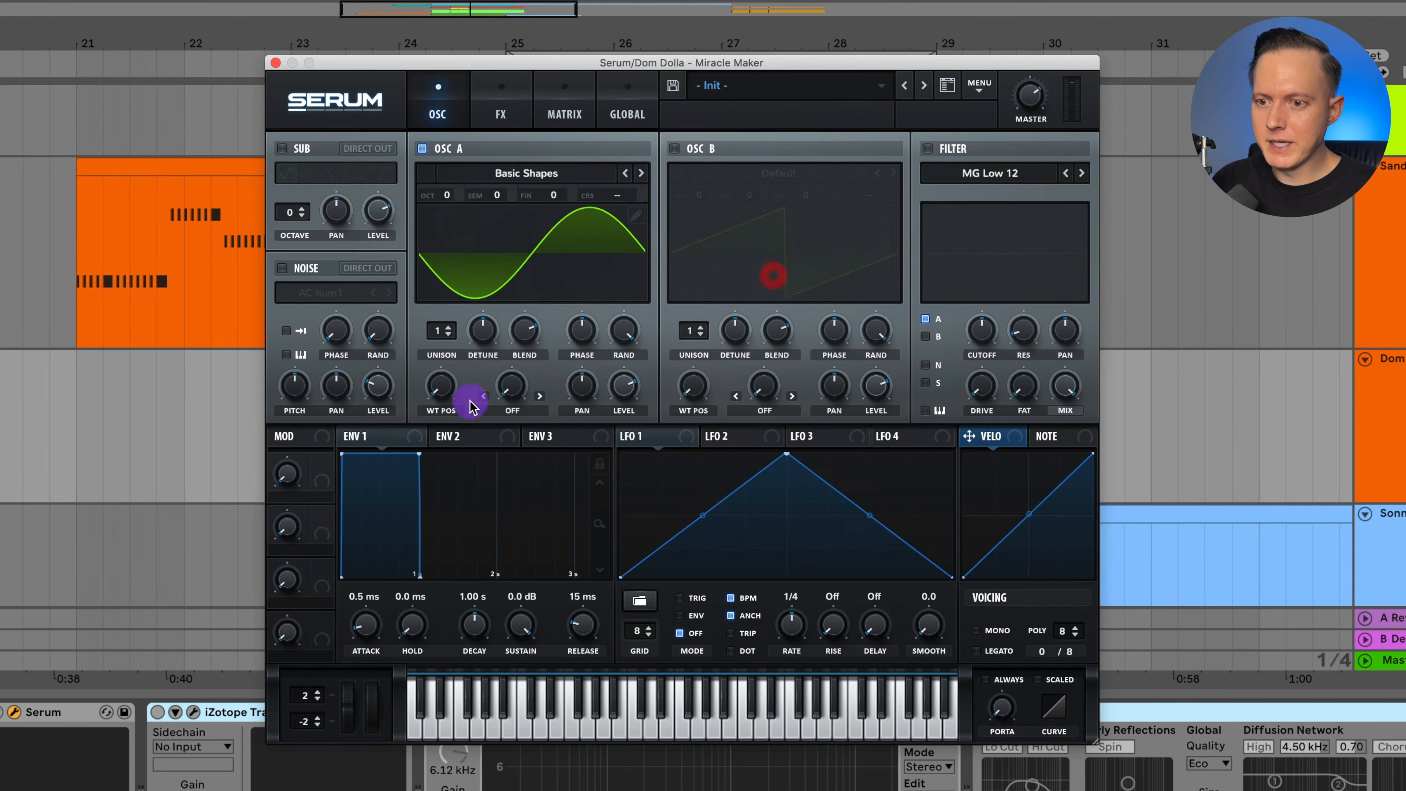
pyautogui.moveTo(442, 392); pyautogui.dragTo(451, 351)
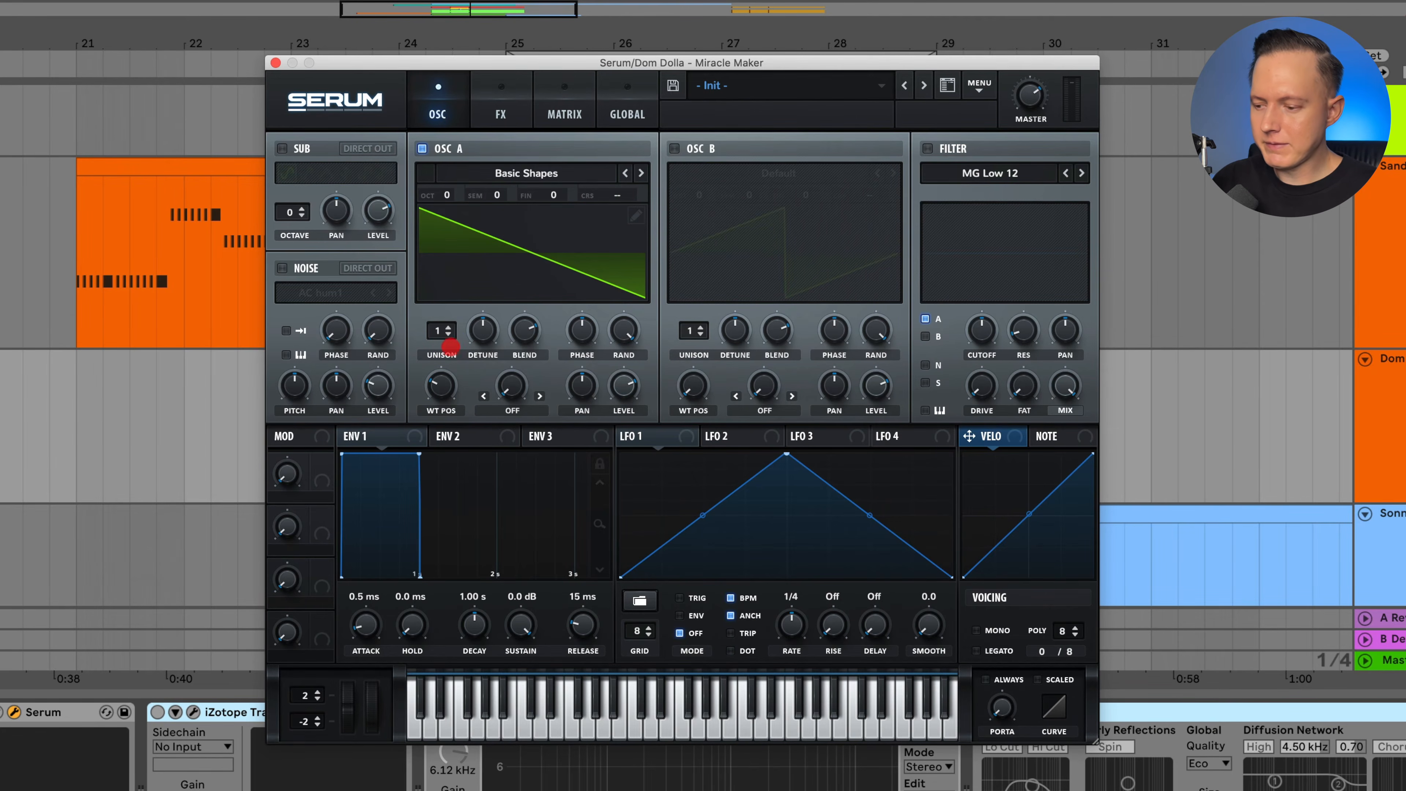
# Enable oscillator B and tune oscillator A to octave -1 and semitone -7.
pyautogui.click(672, 149)
pyautogui.click(794, 178)
pyautogui.write('-1')
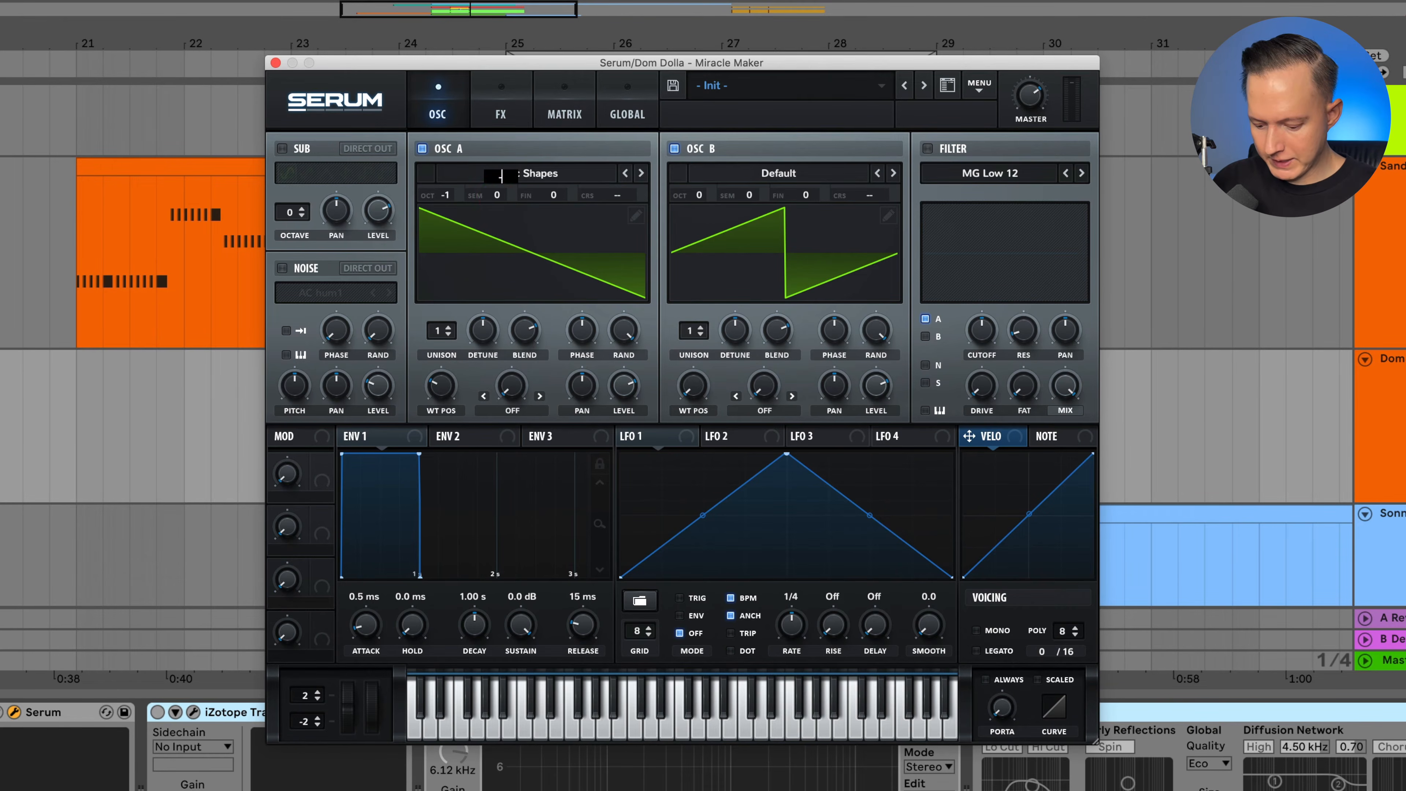
# Load the Basic Shapes wavetable in oscillator B at the square wave position and set its octave to +1.
pyautogui.click(746, 175)
pyautogui.moveTo(769, 191)
pyautogui.click(1038, 273)
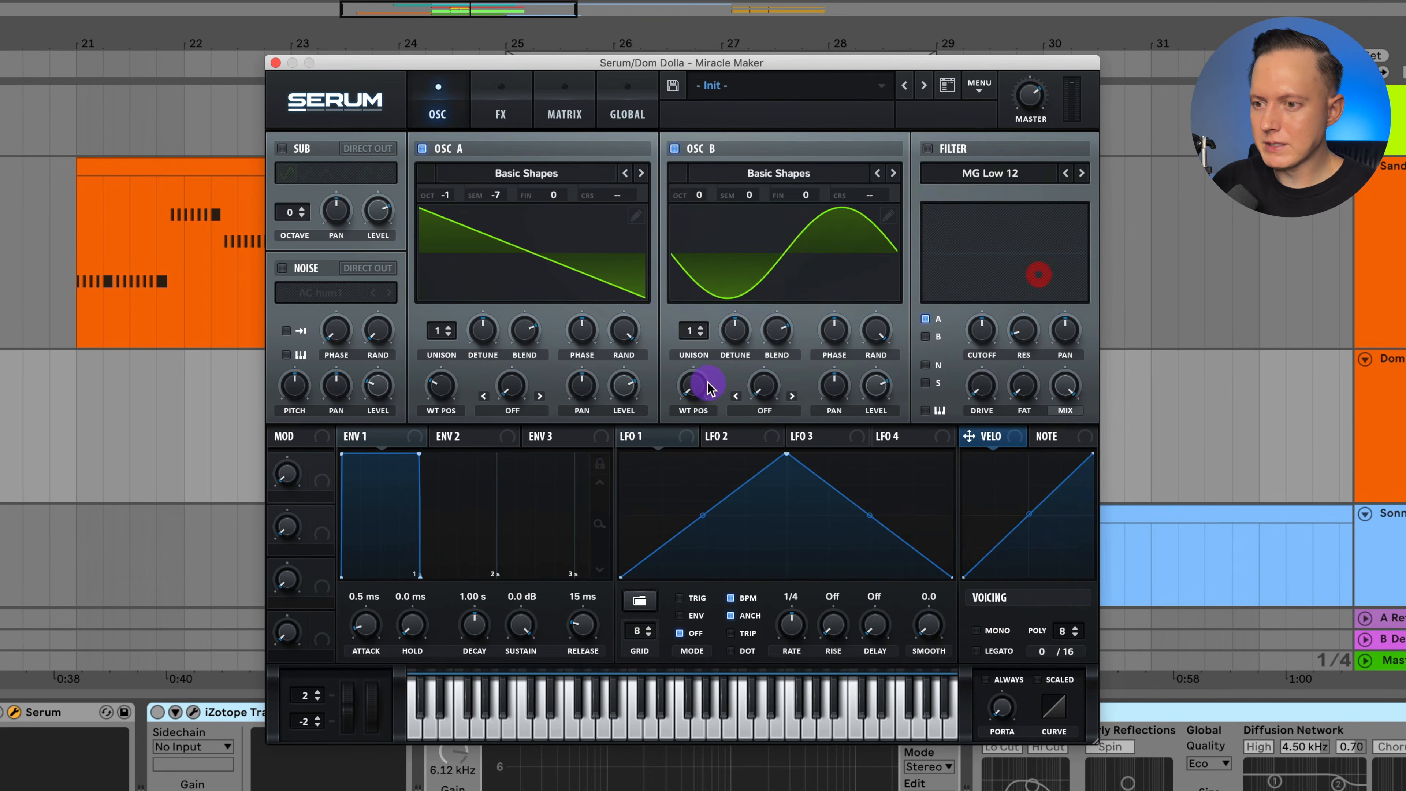
pyautogui.moveTo(708, 384); pyautogui.dragTo(700, 292)
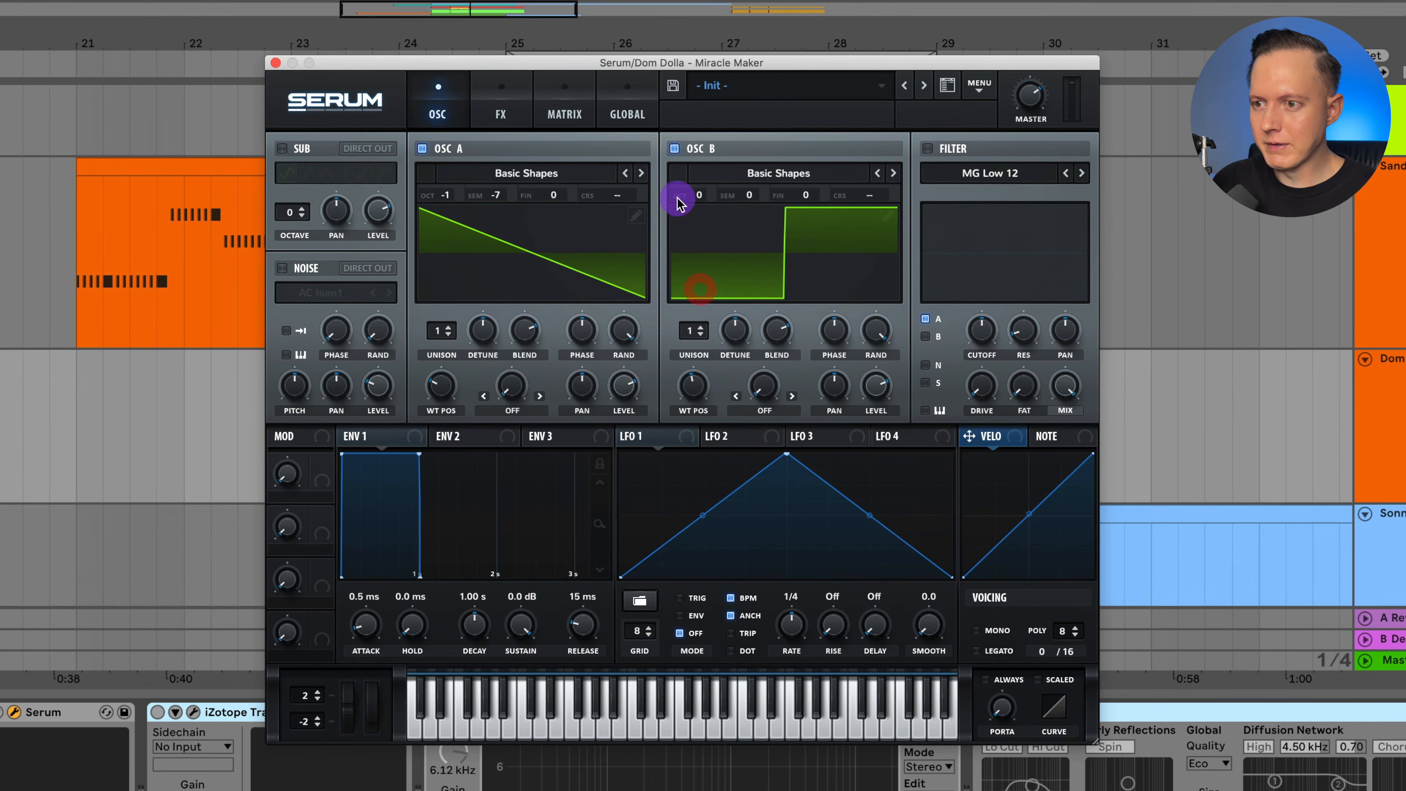
pyautogui.moveTo(677, 204); pyautogui.dragTo(702, 180)
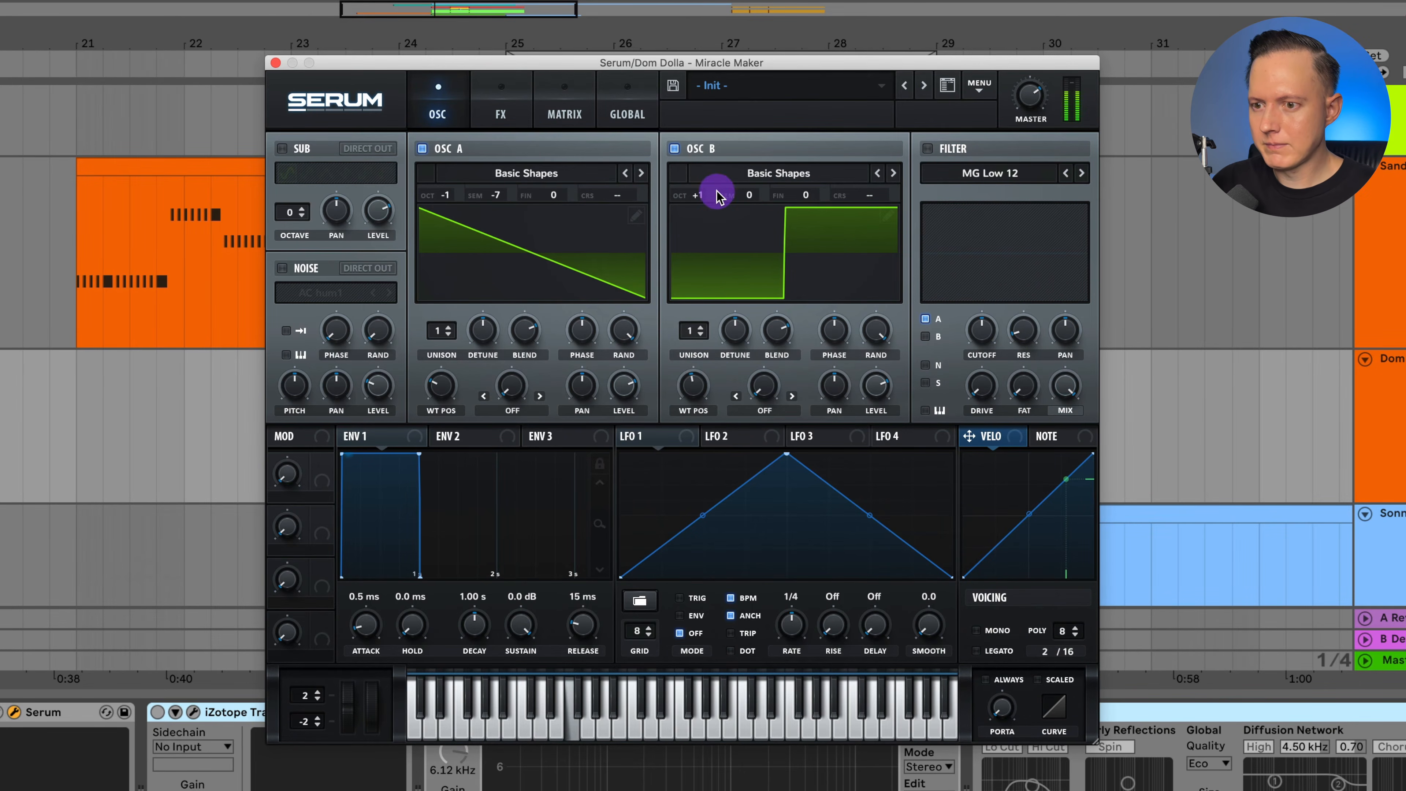
# Enable the distortion effect with the Asym type and raise its drive to maximum.
pyautogui.click(502, 117)
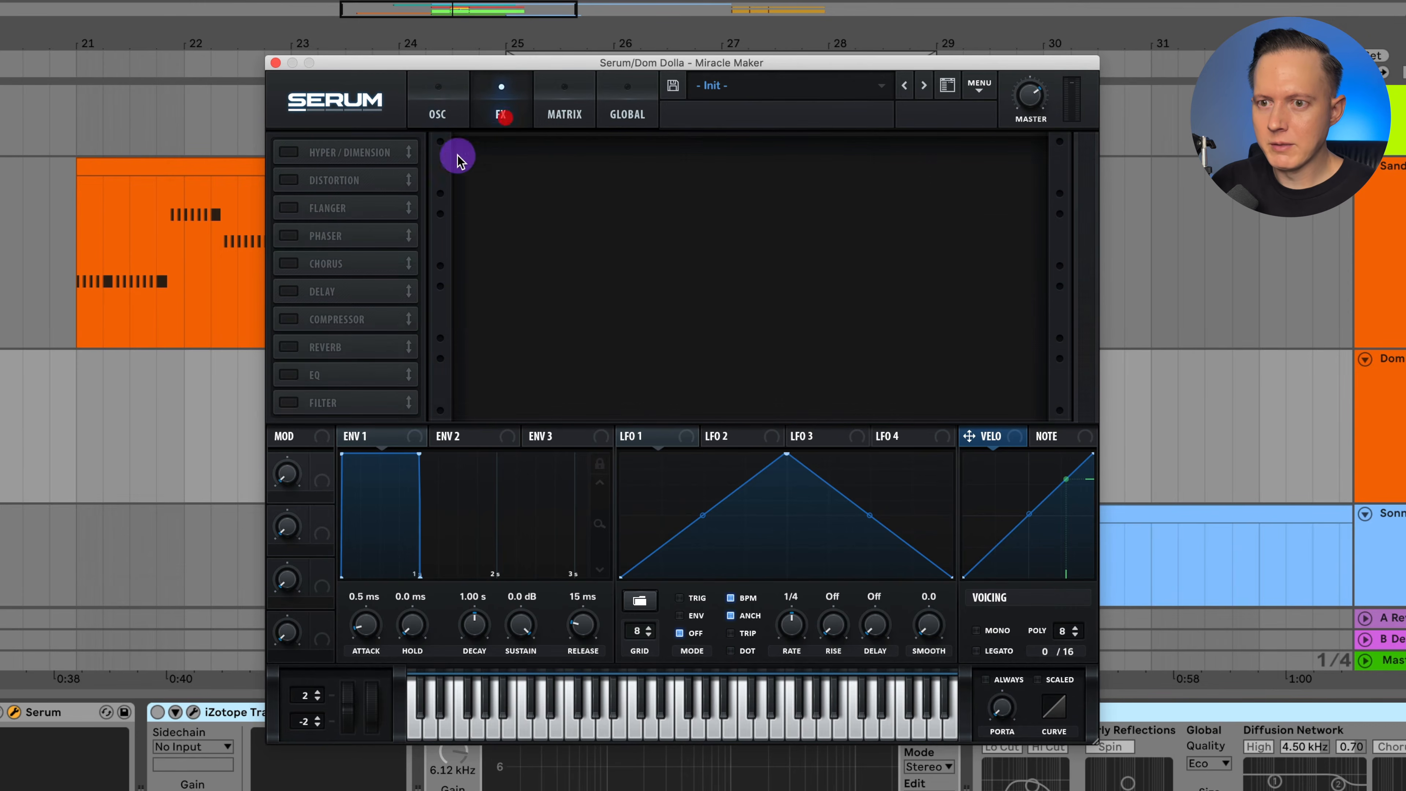
pyautogui.click(298, 183)
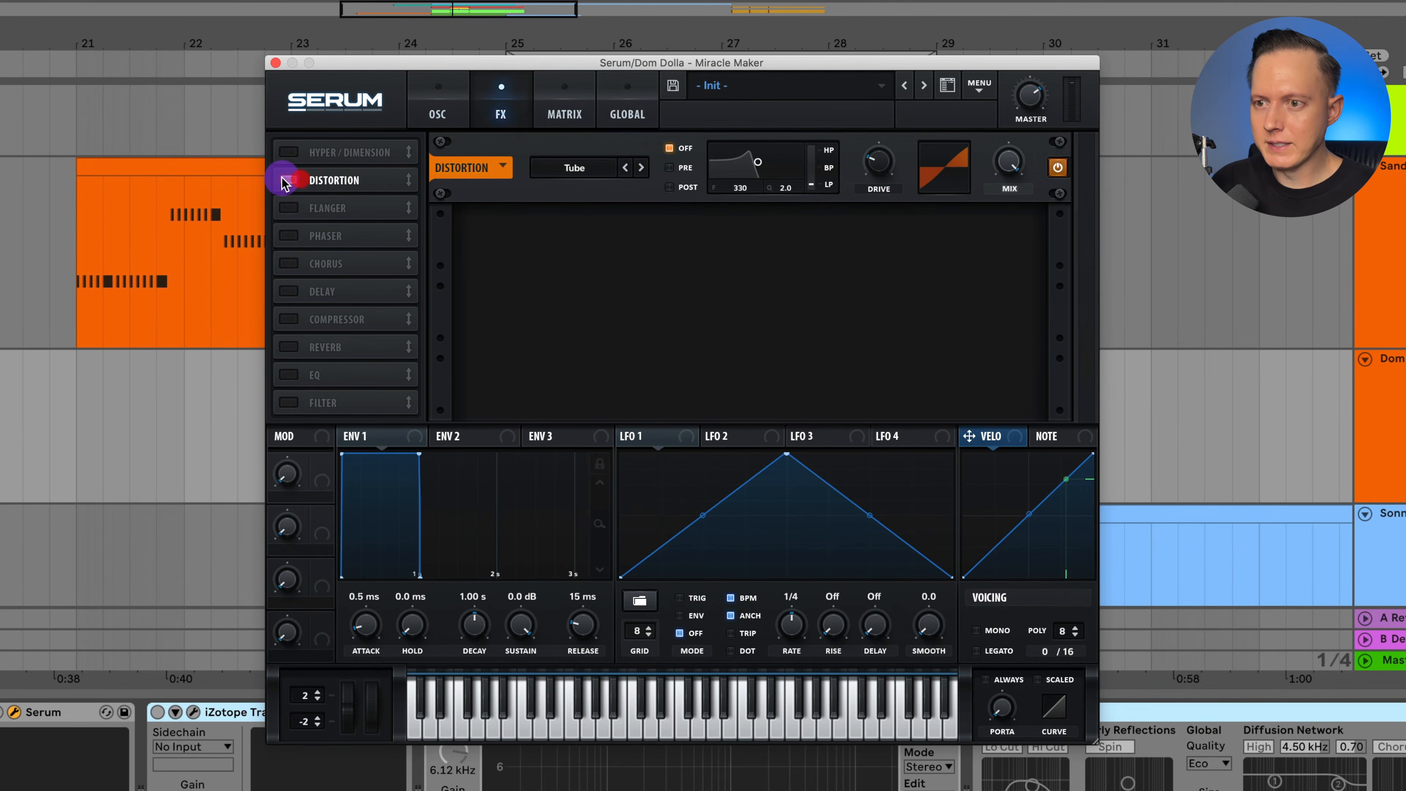
pyautogui.click(574, 167)
pyautogui.click(574, 342)
pyautogui.moveTo(879, 162); pyautogui.dragTo(912, 3)
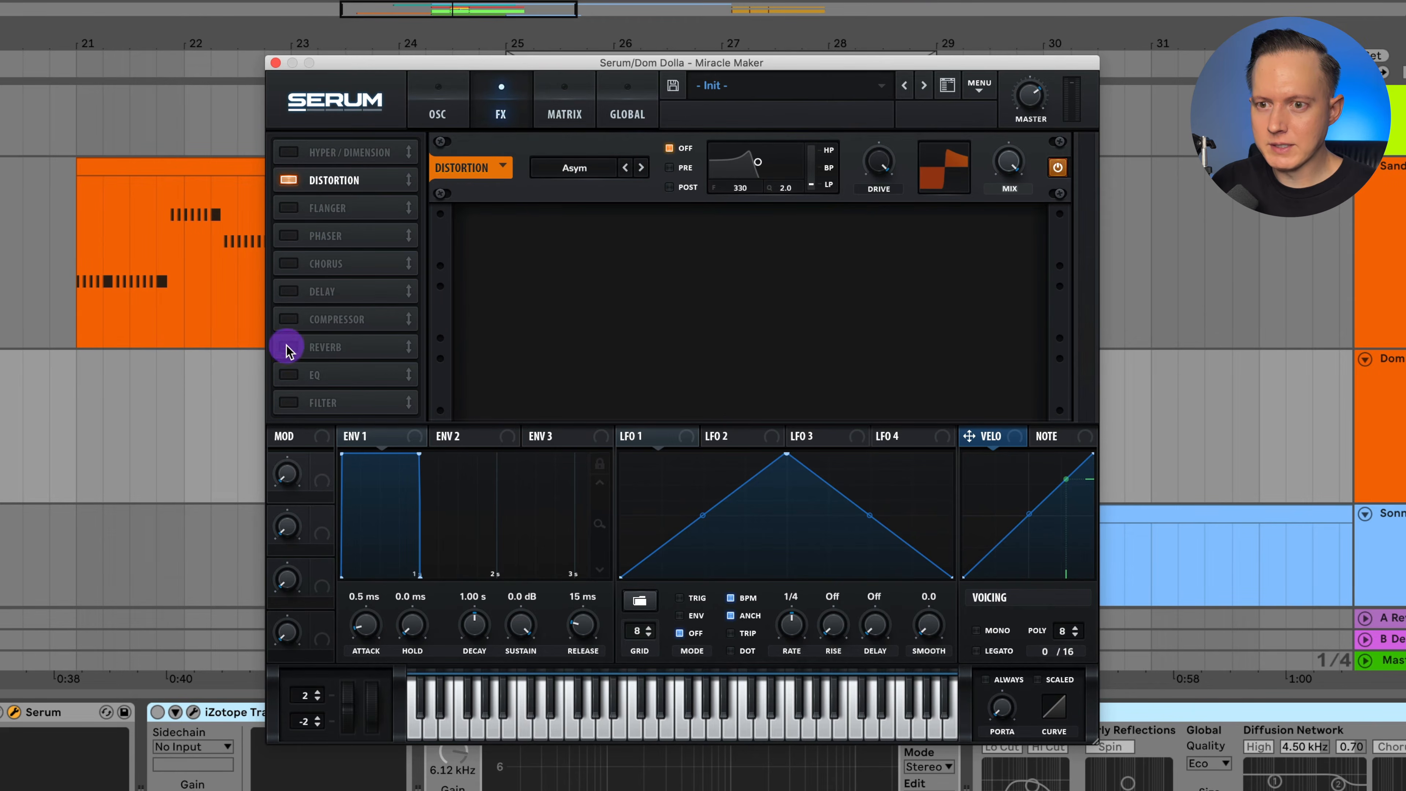
# Enable the EQ after the distortion, give its low band a low-cut shape and adjust its gain and frequency.
pyautogui.click(288, 374)
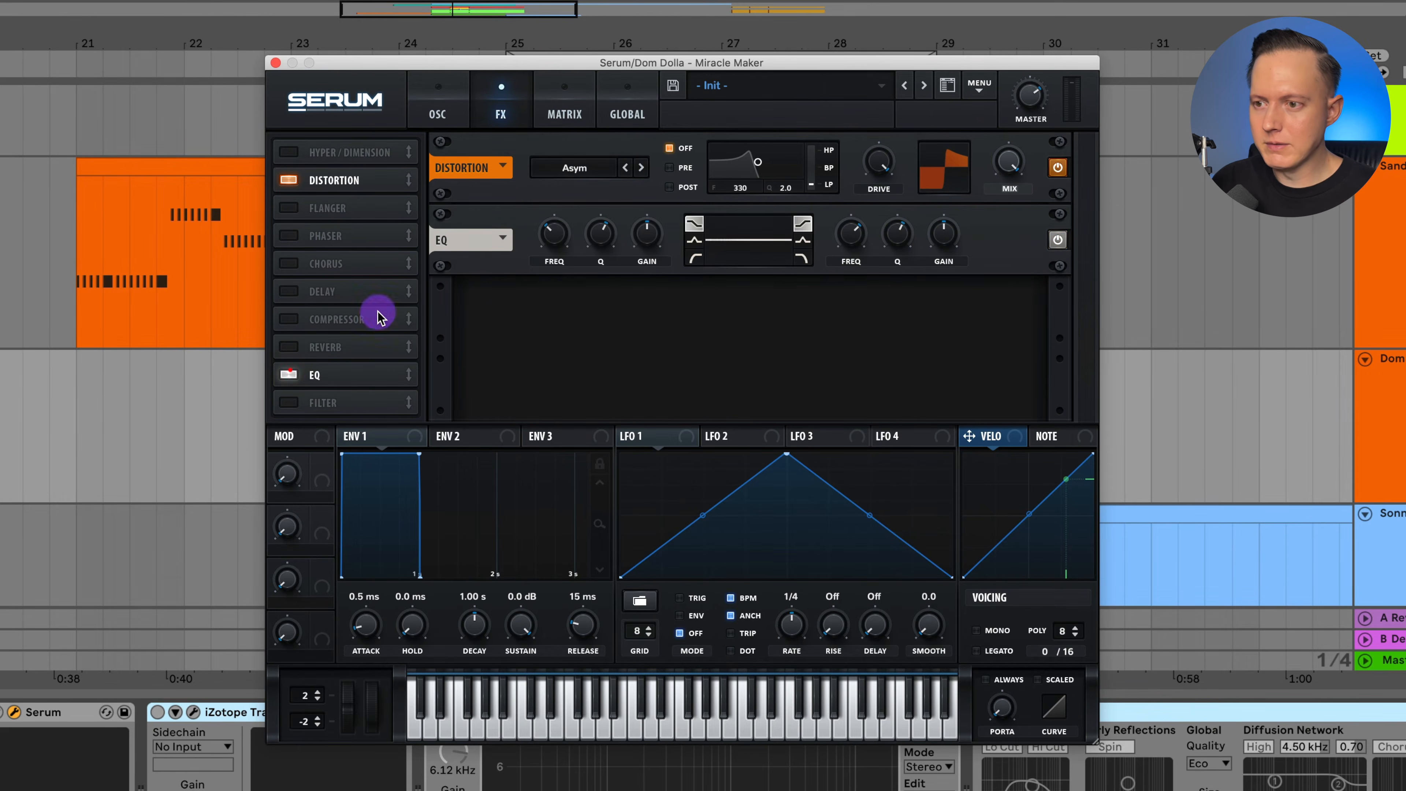
pyautogui.click(695, 256)
pyautogui.moveTo(650, 232); pyautogui.dragTo(647, 242)
pyautogui.moveTo(547, 238)
pyautogui.mouseDown()
pyautogui.moveTo(546, 259)
pyautogui.moveTo(565, 233)
pyautogui.moveTo(601, 264)
pyautogui.moveTo(553, 244)
pyautogui.mouseUp()
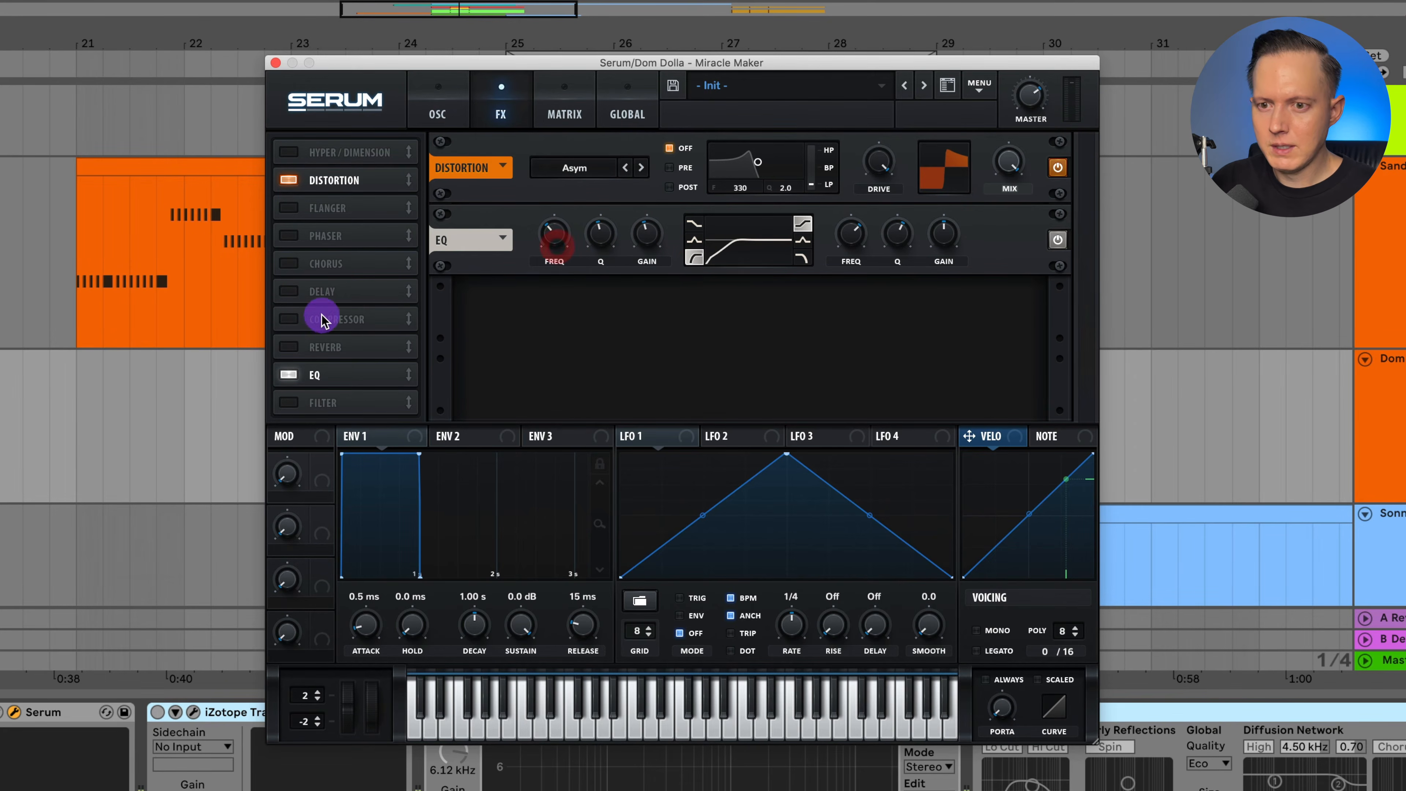
# Enable the compressor after the EQ in multiband mode, lower its threshold and raise its gain by ear.
pyautogui.click(289, 319)
pyautogui.moveTo(344, 319); pyautogui.dragTo(355, 375)
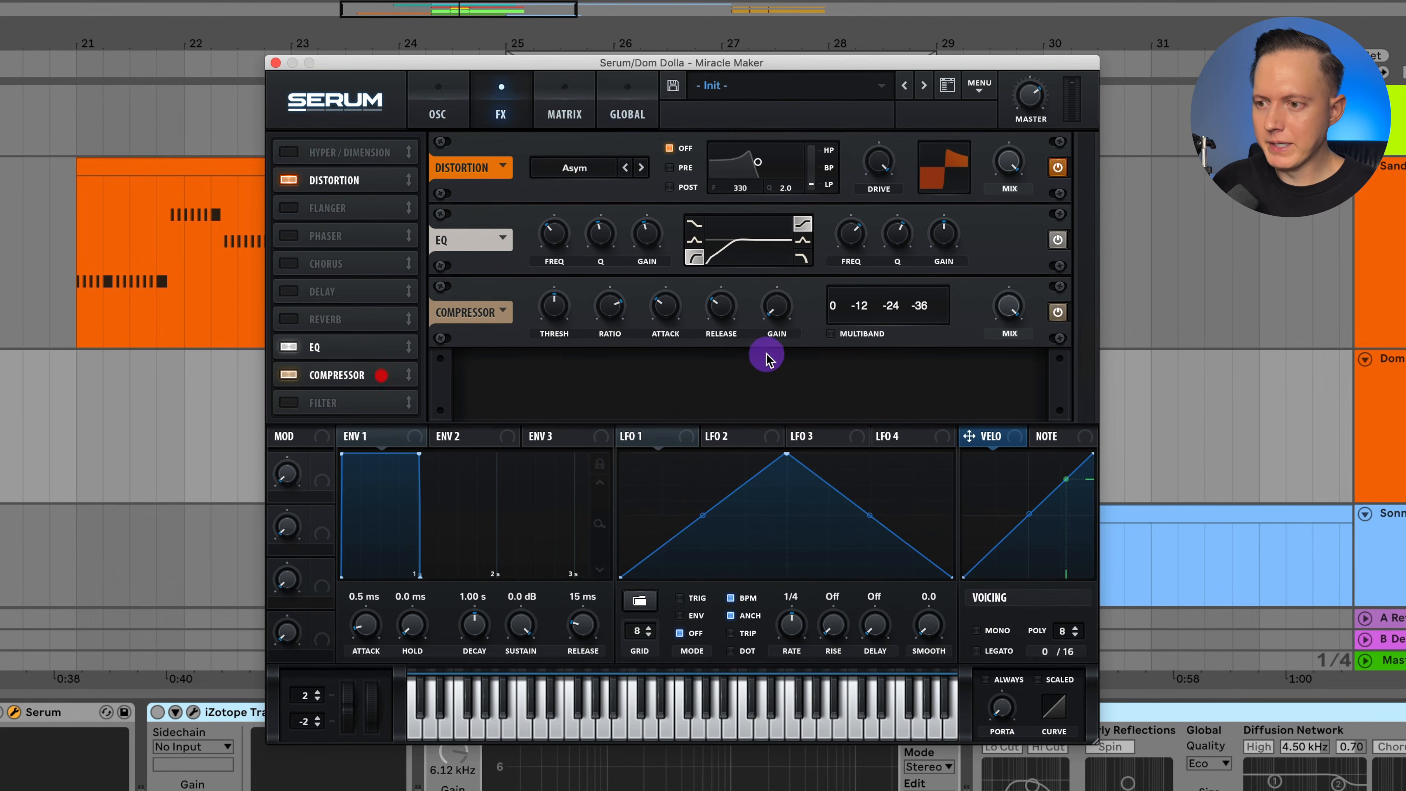
pyautogui.click(830, 339)
pyautogui.moveTo(777, 308); pyautogui.dragTo(782, 270)
pyautogui.moveTo(559, 305)
pyautogui.mouseDown()
pyautogui.moveTo(559, 319)
pyautogui.moveTo(579, 319)
pyautogui.mouseUp()
pyautogui.moveTo(777, 309); pyautogui.dragTo(777, 313)
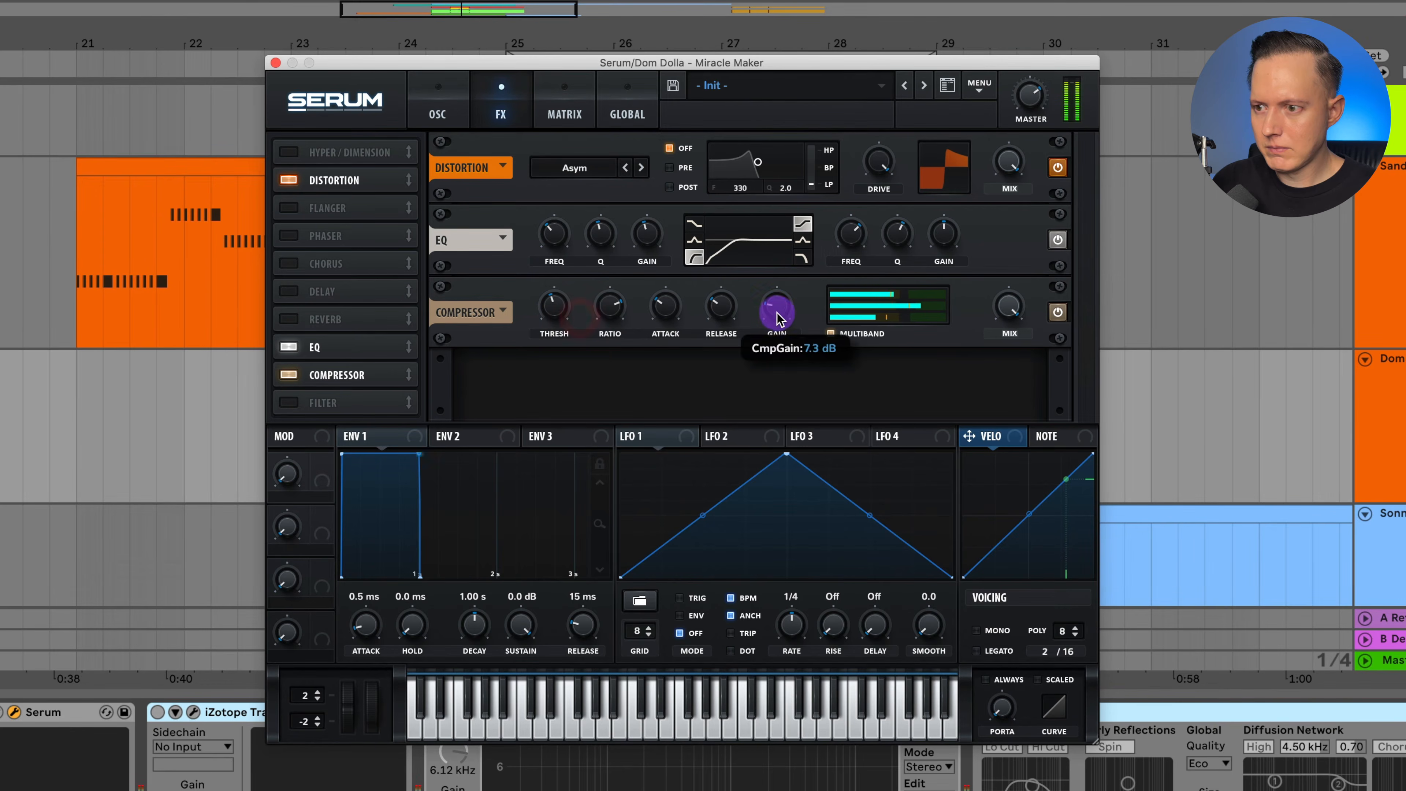
pyautogui.moveTo(778, 329); pyautogui.dragTo(777, 339)
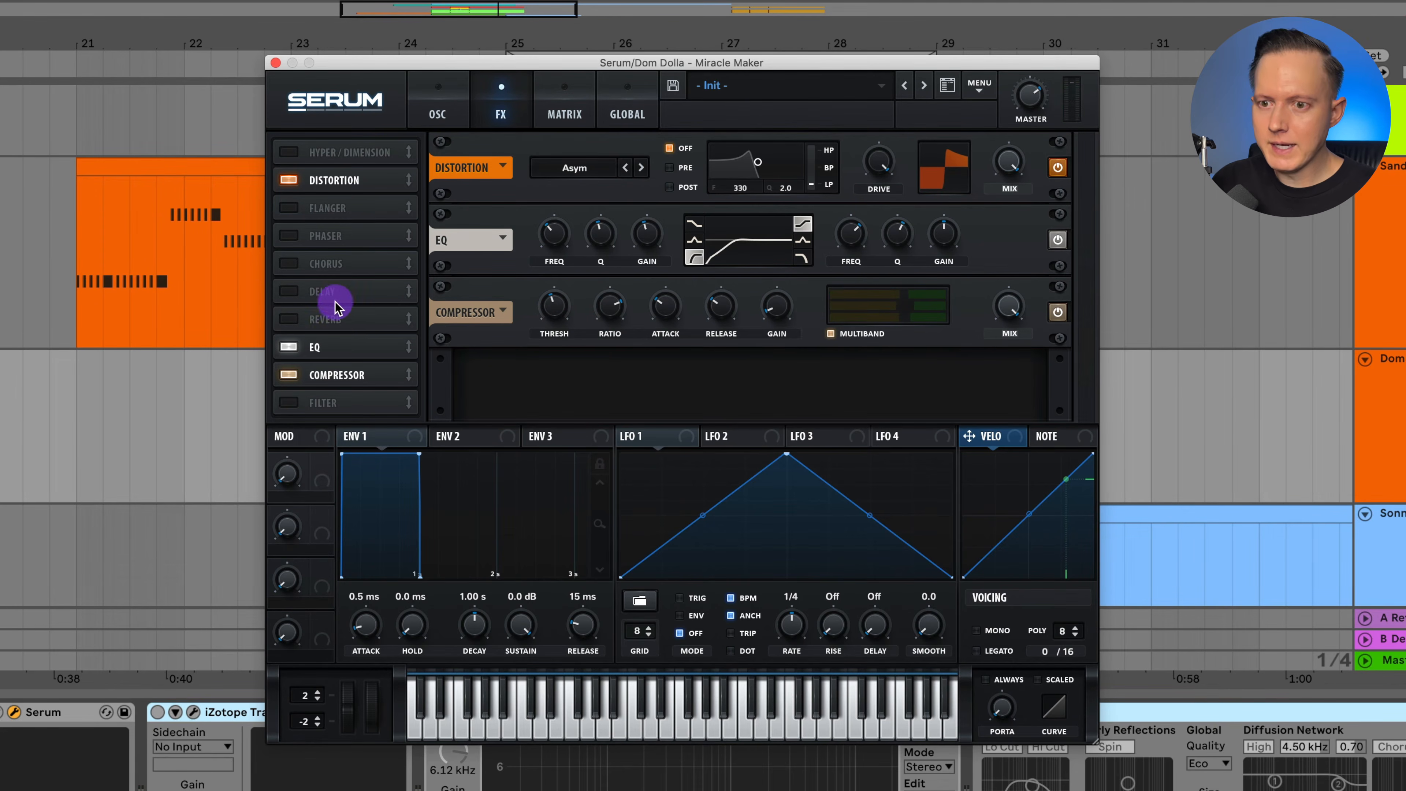
# Place the Hall reverb after the compressor and fine-tune its mix during playback.
pyautogui.moveTo(337, 288); pyautogui.dragTo(344, 398)
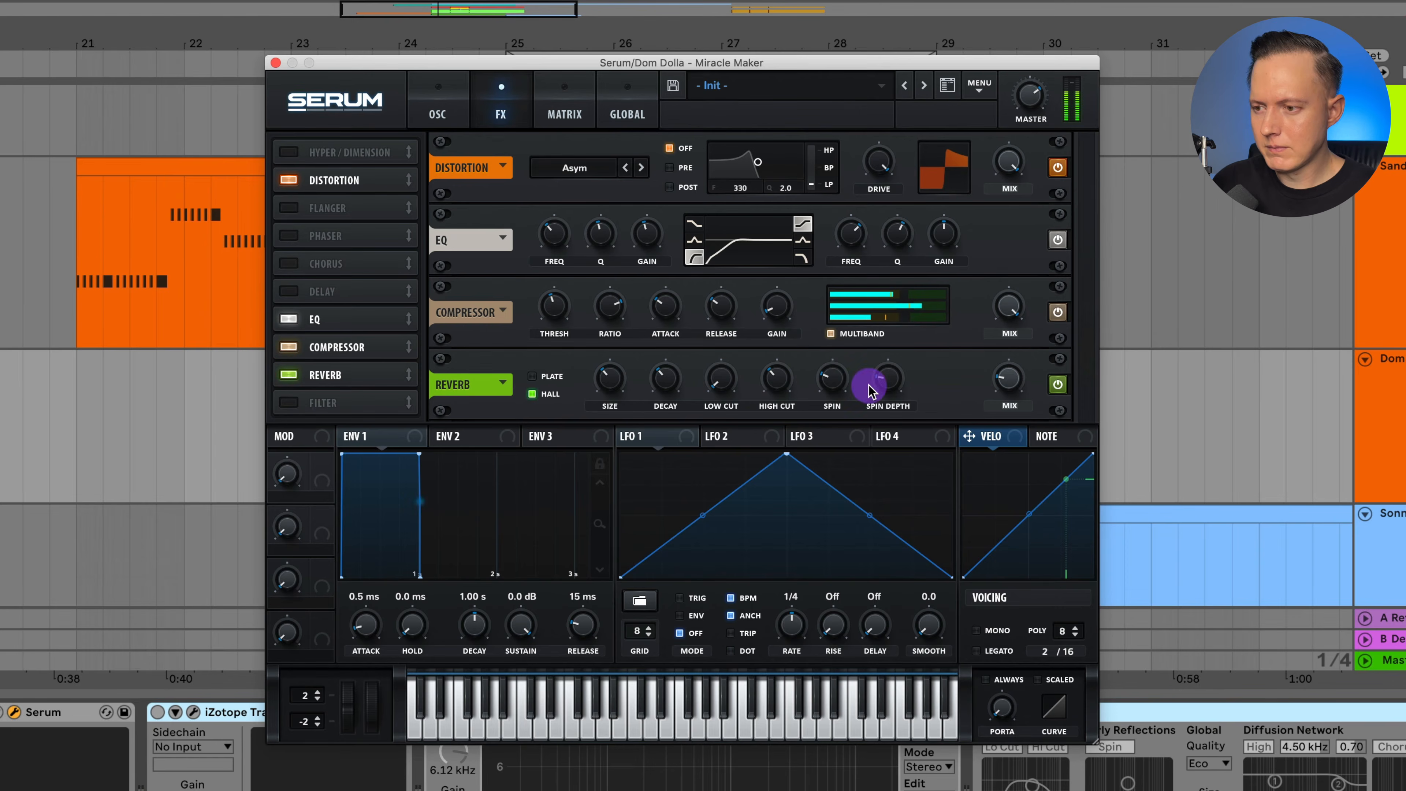
pyautogui.moveTo(1017, 376)
pyautogui.moveTo(1013, 369); pyautogui.dragTo(1013, 372)
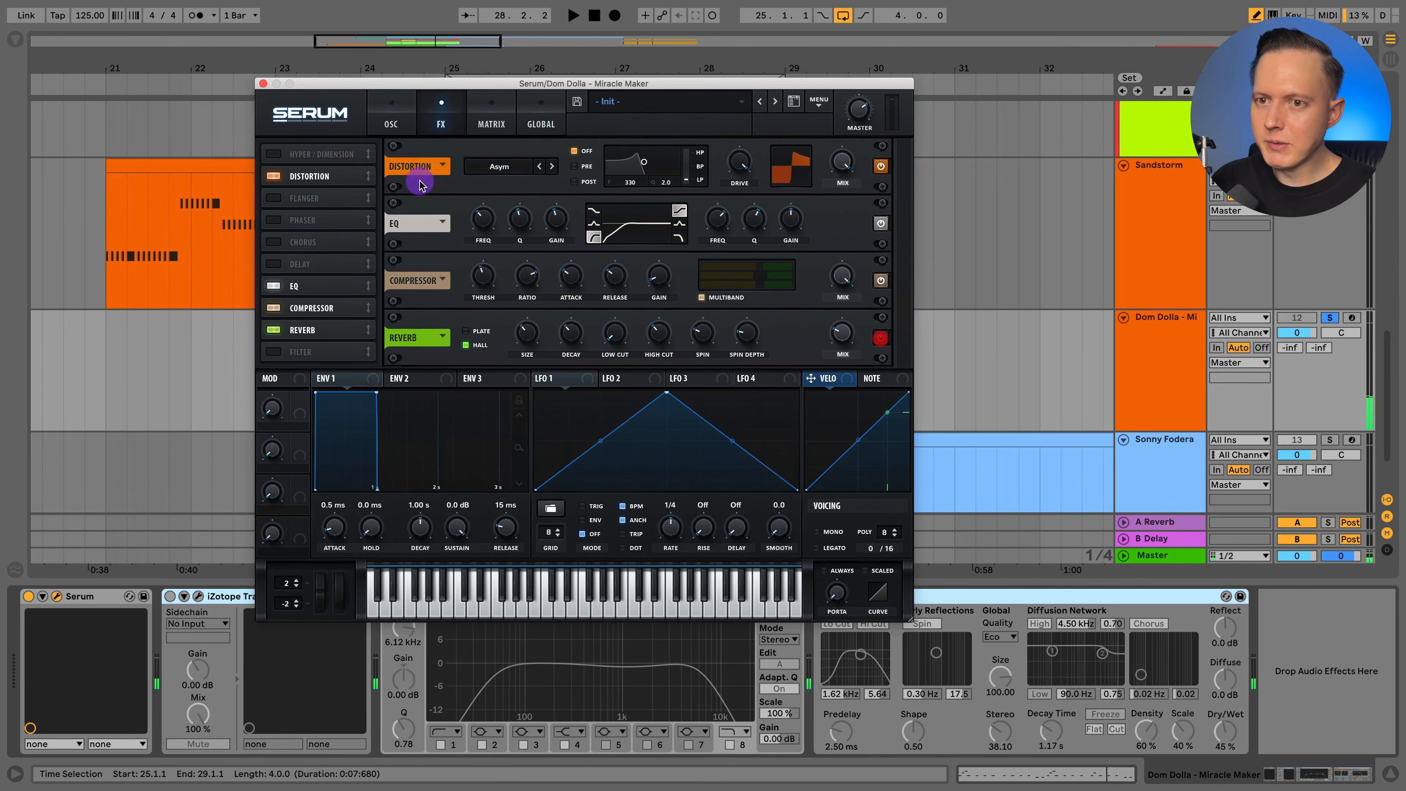
# Close Serum and review the iZotope Trash 2 distortion settings on the Dom Dolla track, closing the plugin when finished.
pyautogui.click(264, 84)
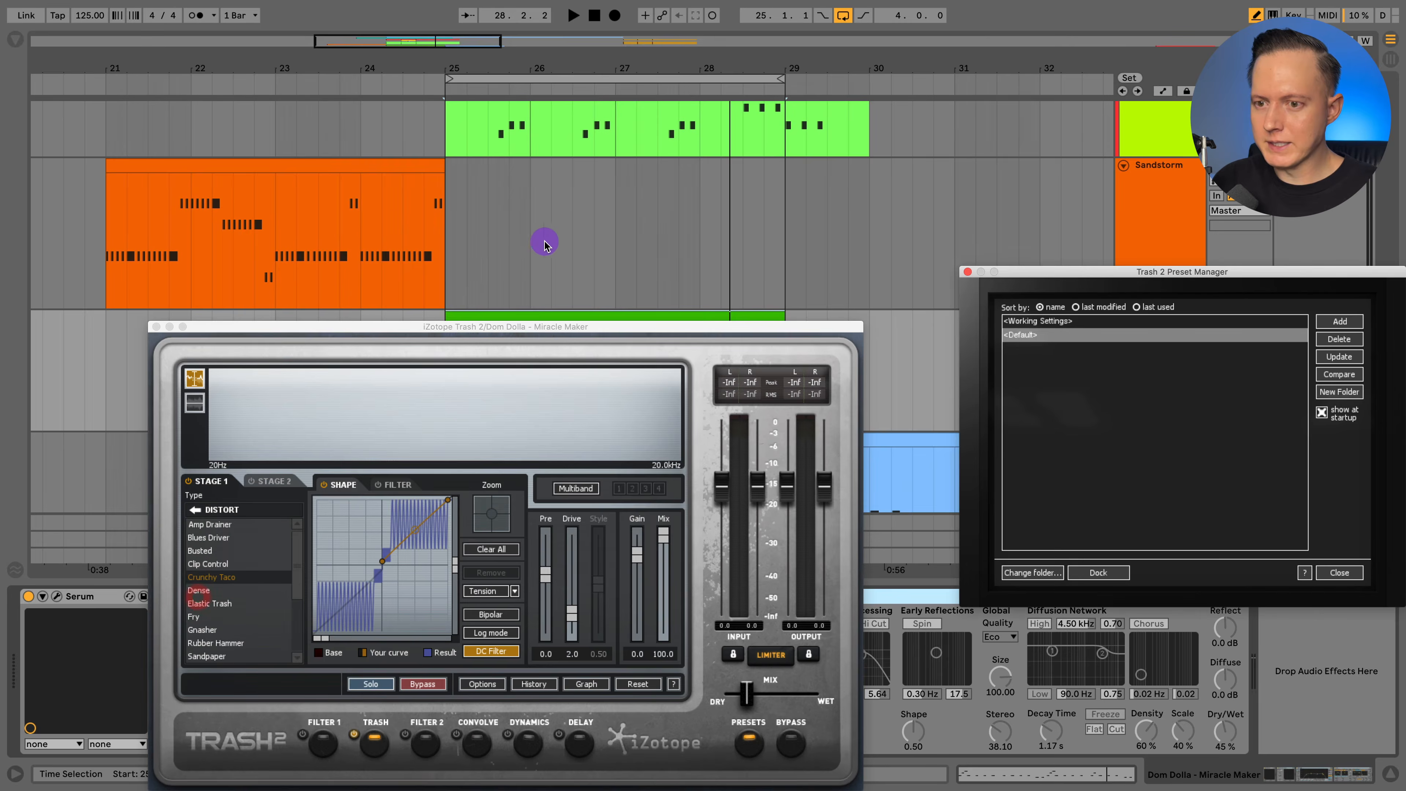
pyautogui.moveTo(469, 327); pyautogui.dragTo(485, 167)
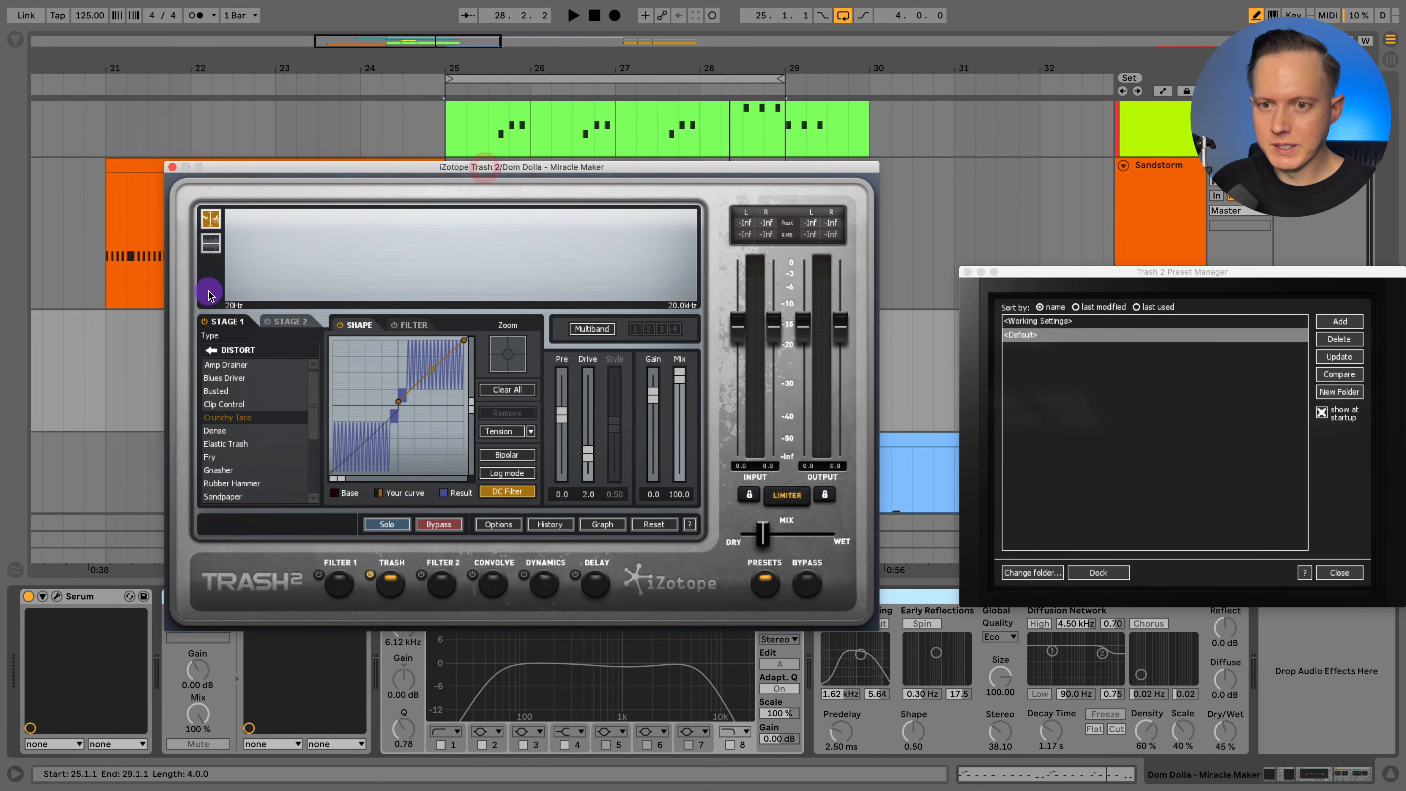
pyautogui.click(170, 168)
pyautogui.hscroll(3, 620, 392)
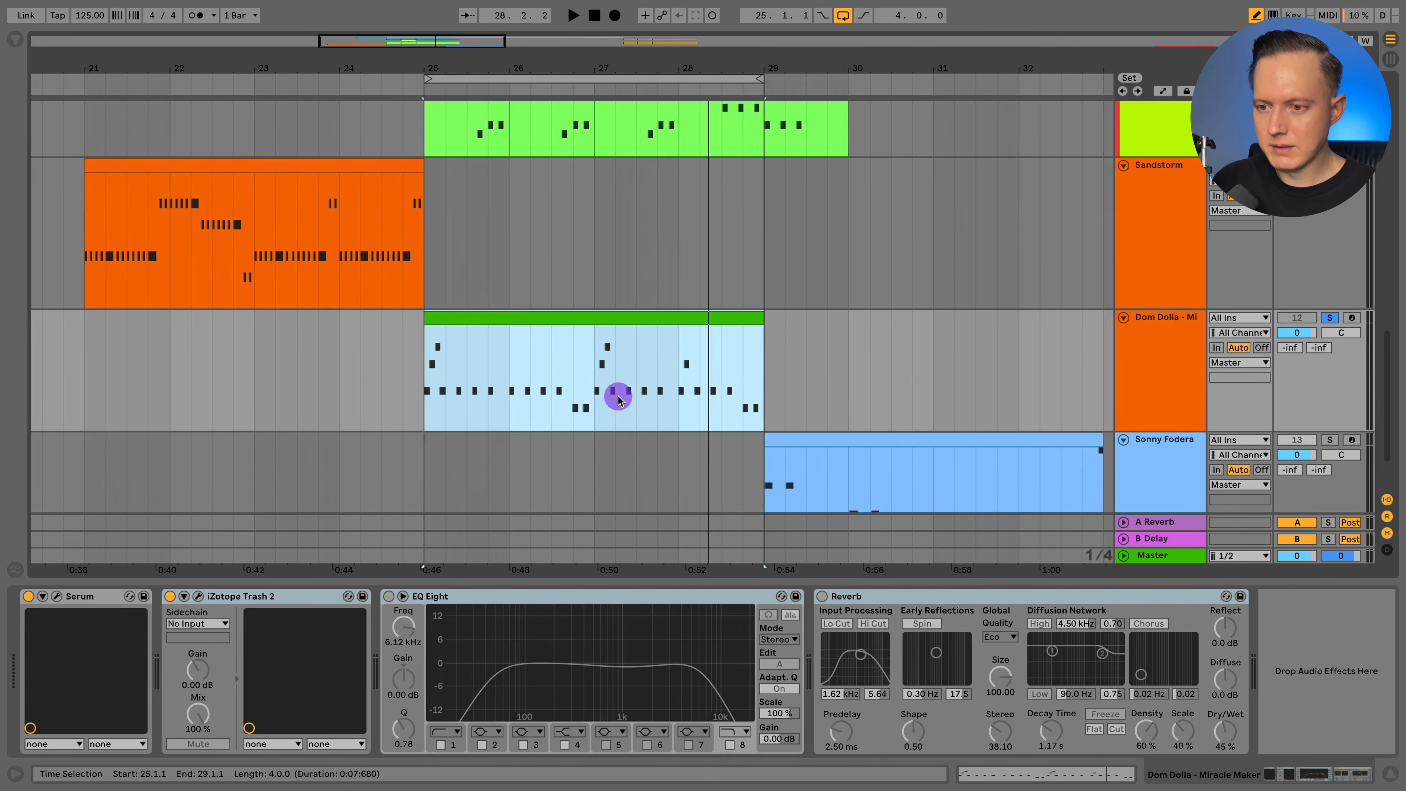
# Play the Dom Dolla lead from bar 25 and enable EQ Eight on its track, replaying to compare.
pyautogui.click(364, 391)
pyautogui.press('space')
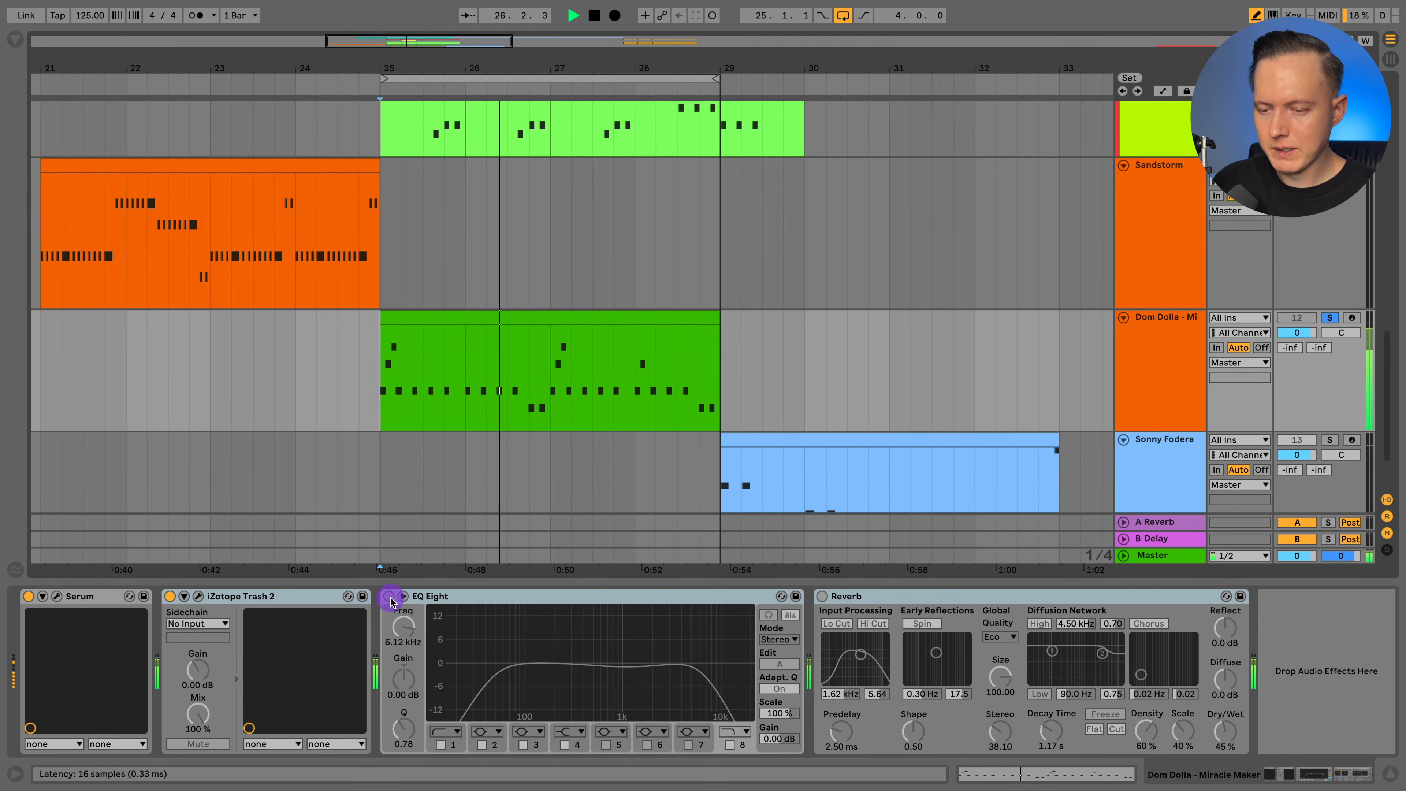
pyautogui.click(387, 597)
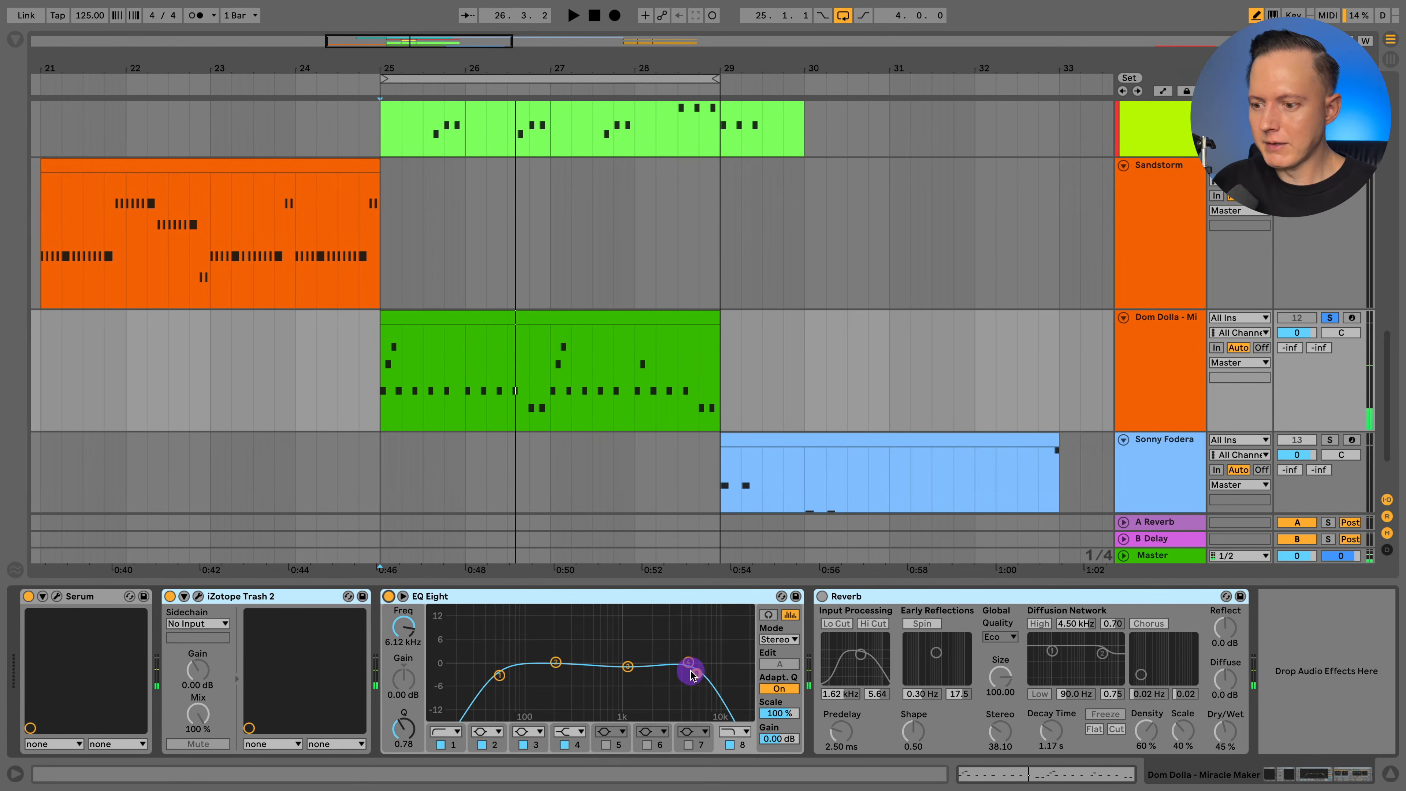
pyautogui.press('space')
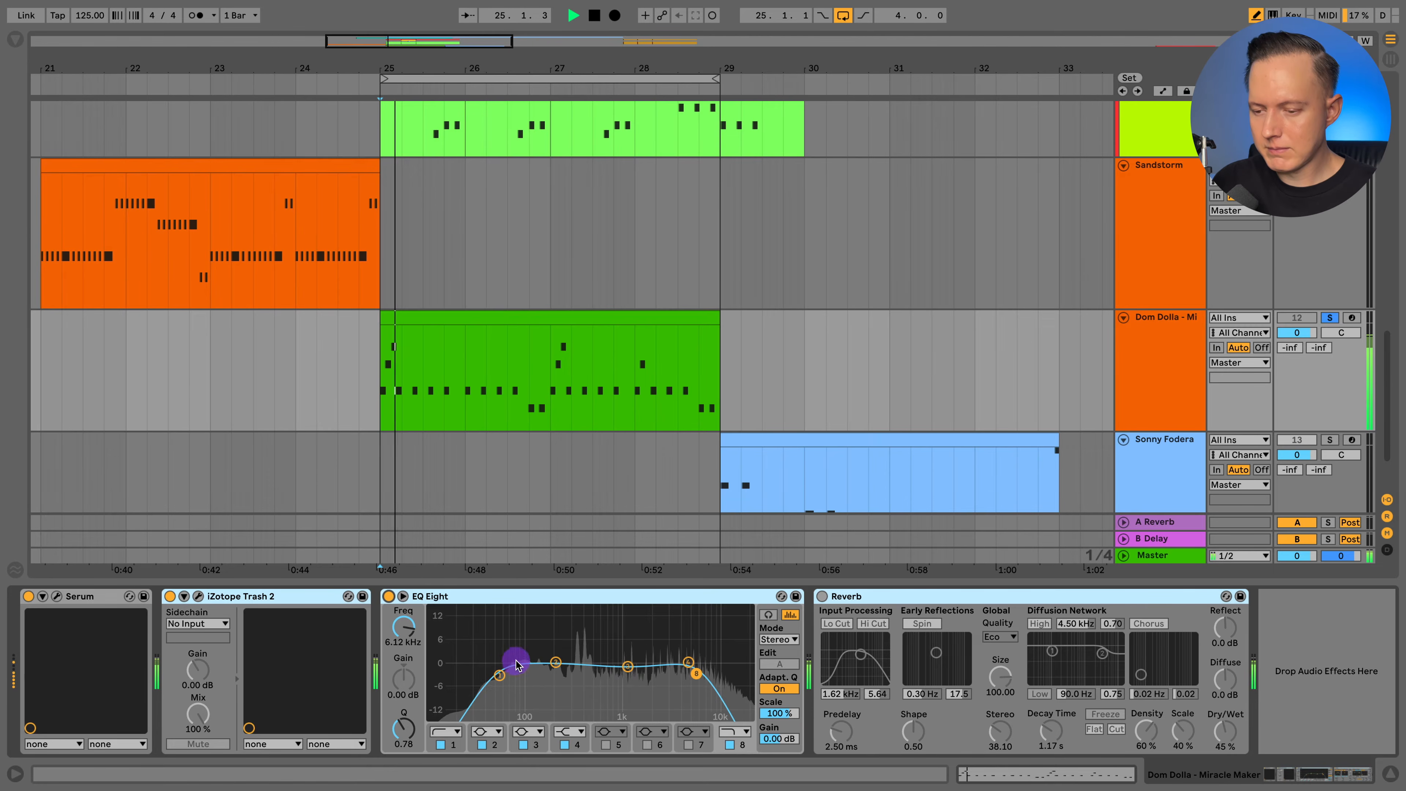
# Enable the Reverb on the Dom Dolla track and replay the lead from bar 25.
pyautogui.click(822, 597)
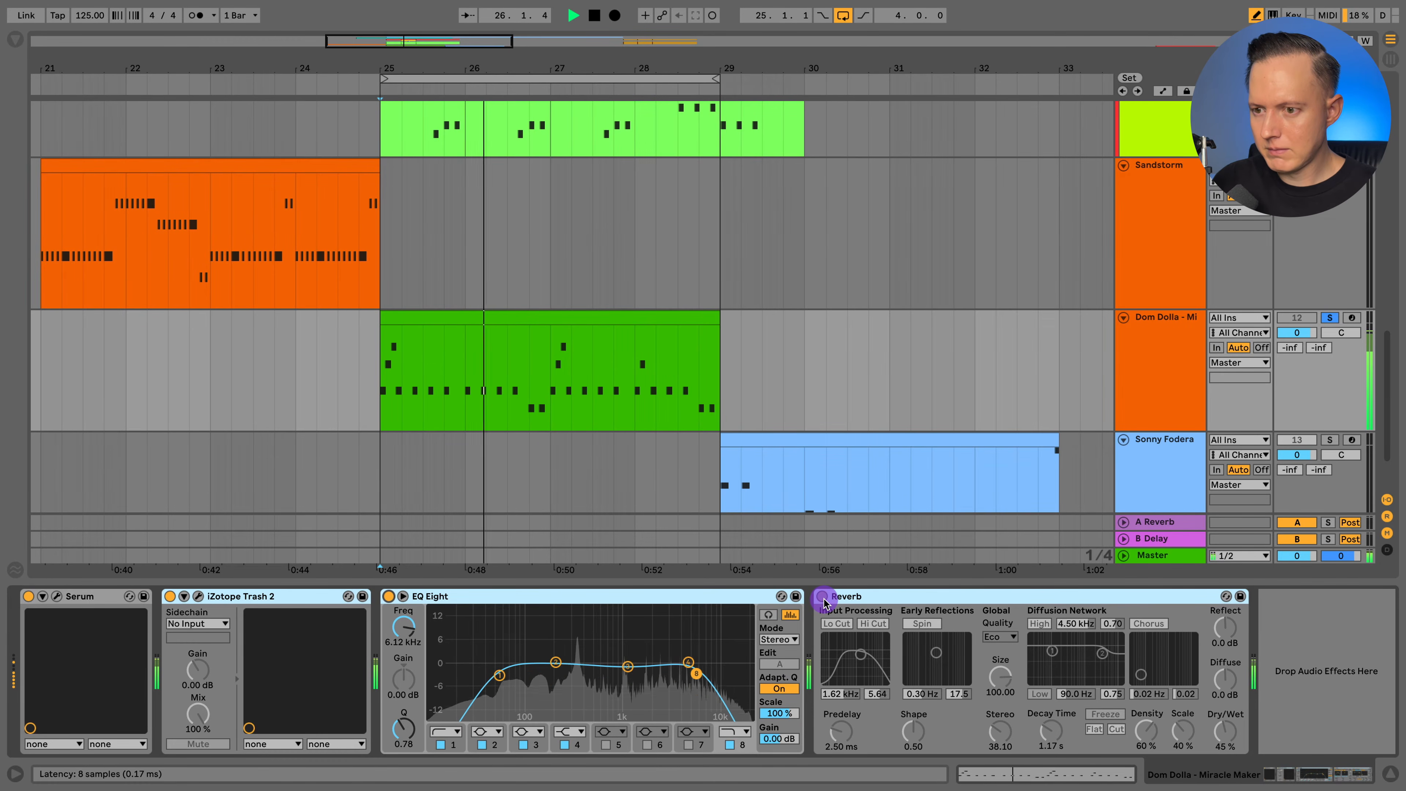
pyautogui.click(822, 598)
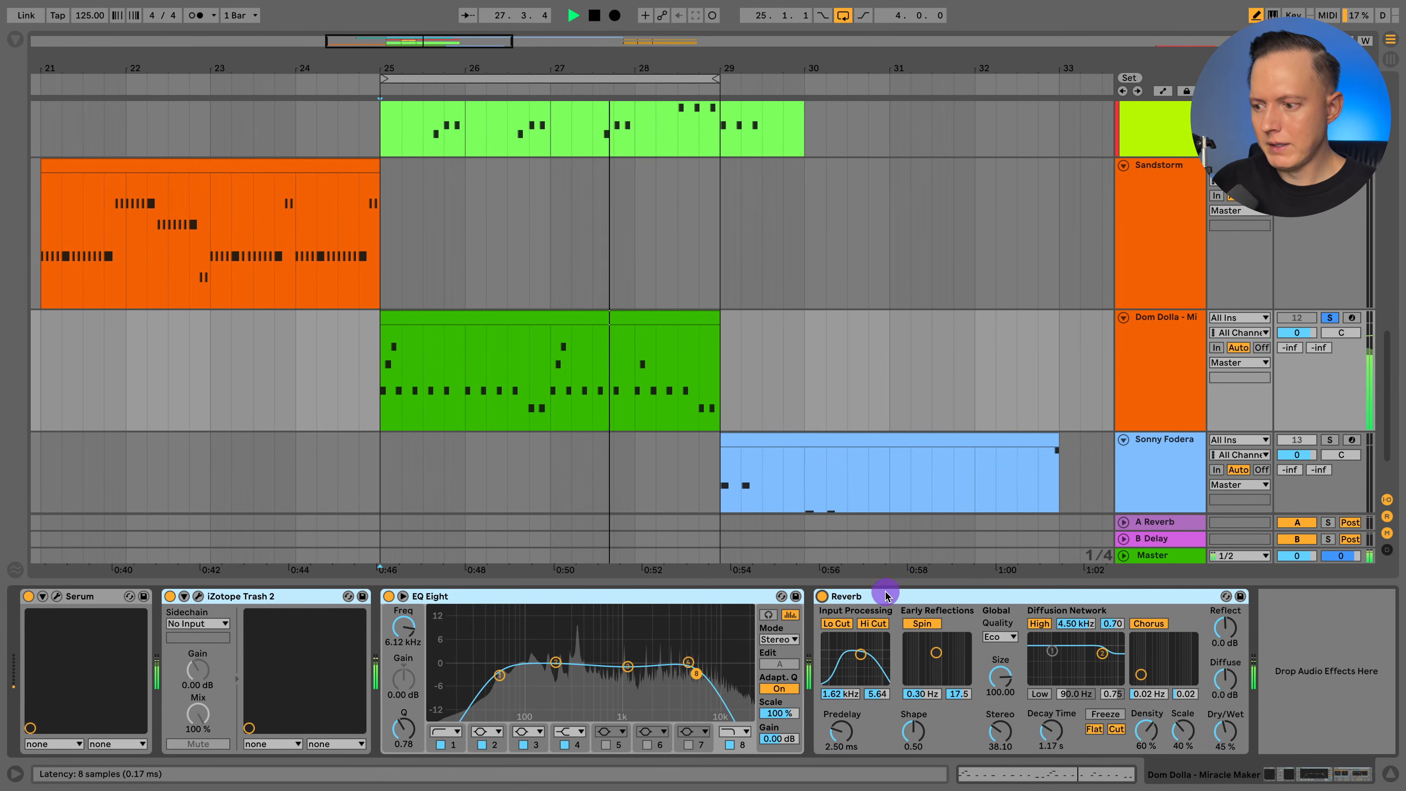
pyautogui.press('space')
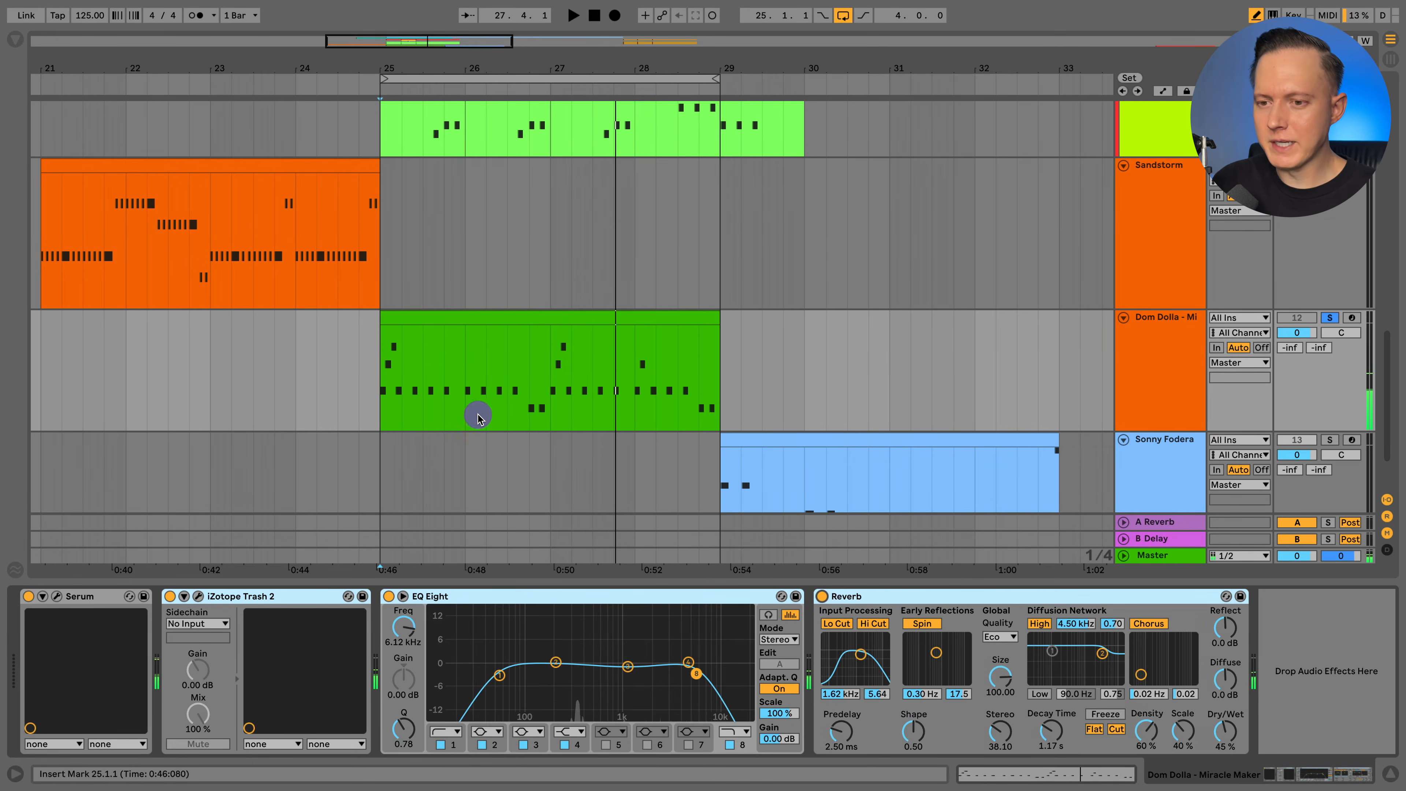
pyautogui.press('space')
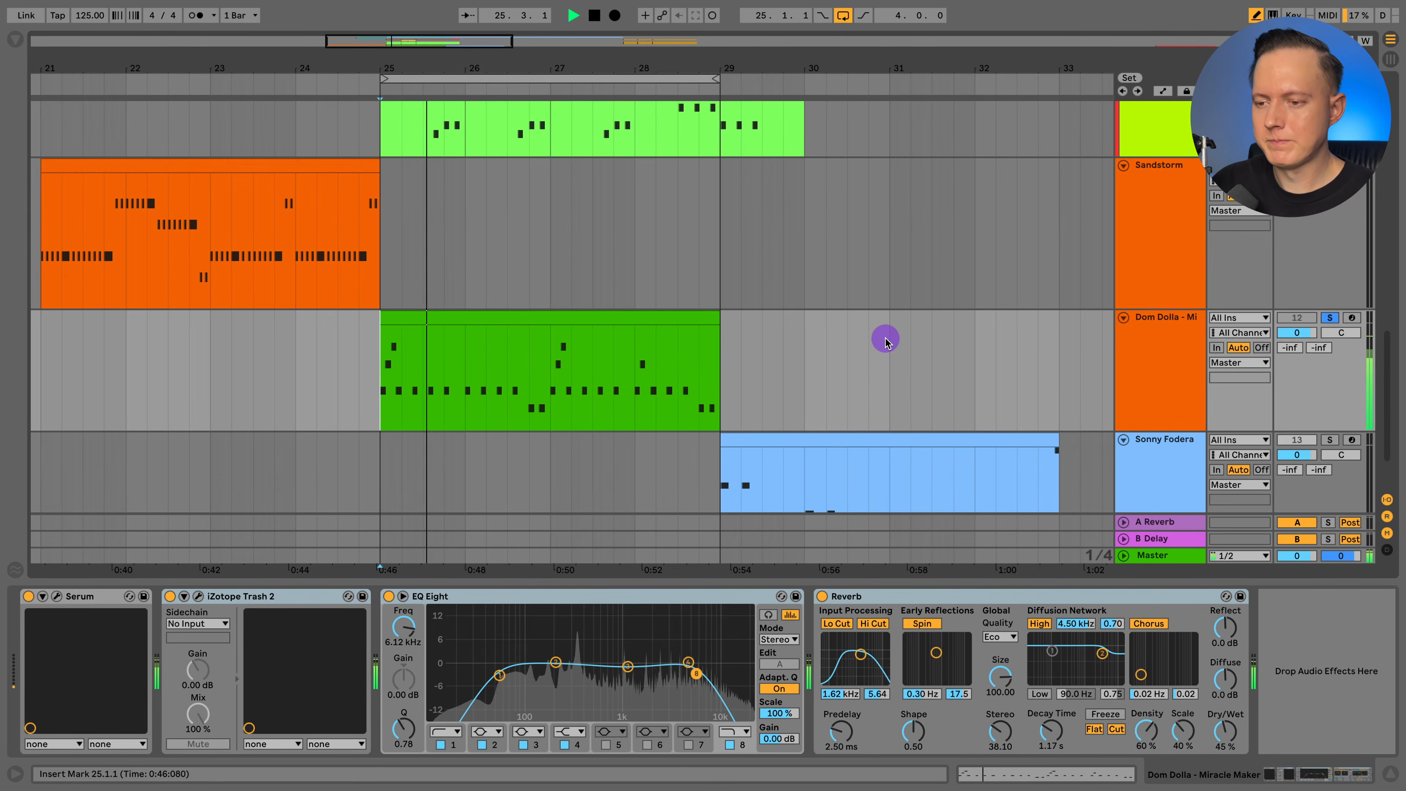
pyautogui.scroll(-1, 885, 341)
pyautogui.scroll(-5, 885, 342)
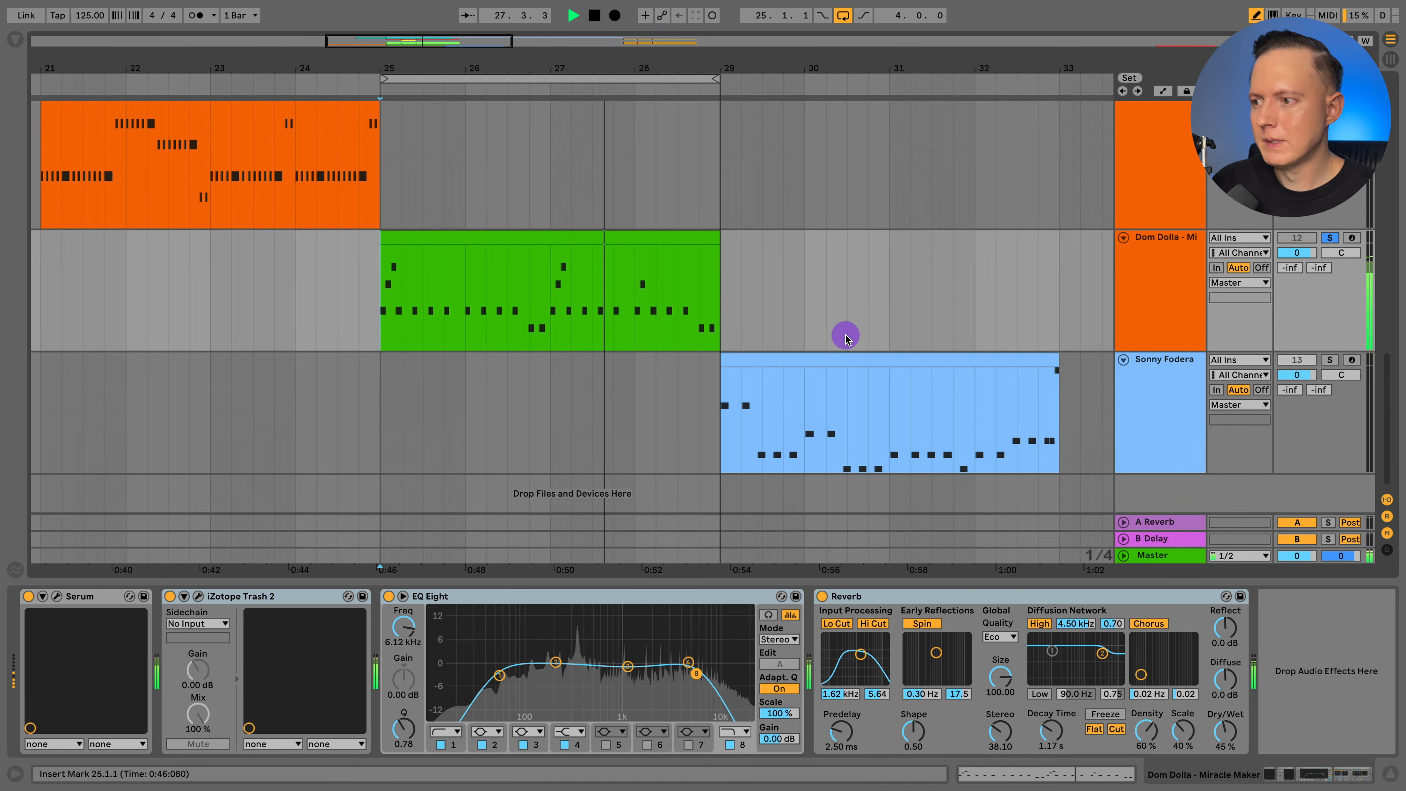
pyautogui.press('space')
# Place the insert marker at bar 29 on the Sonny Fodera track and solo that track.
pyautogui.hscroll(3, 691, 427)
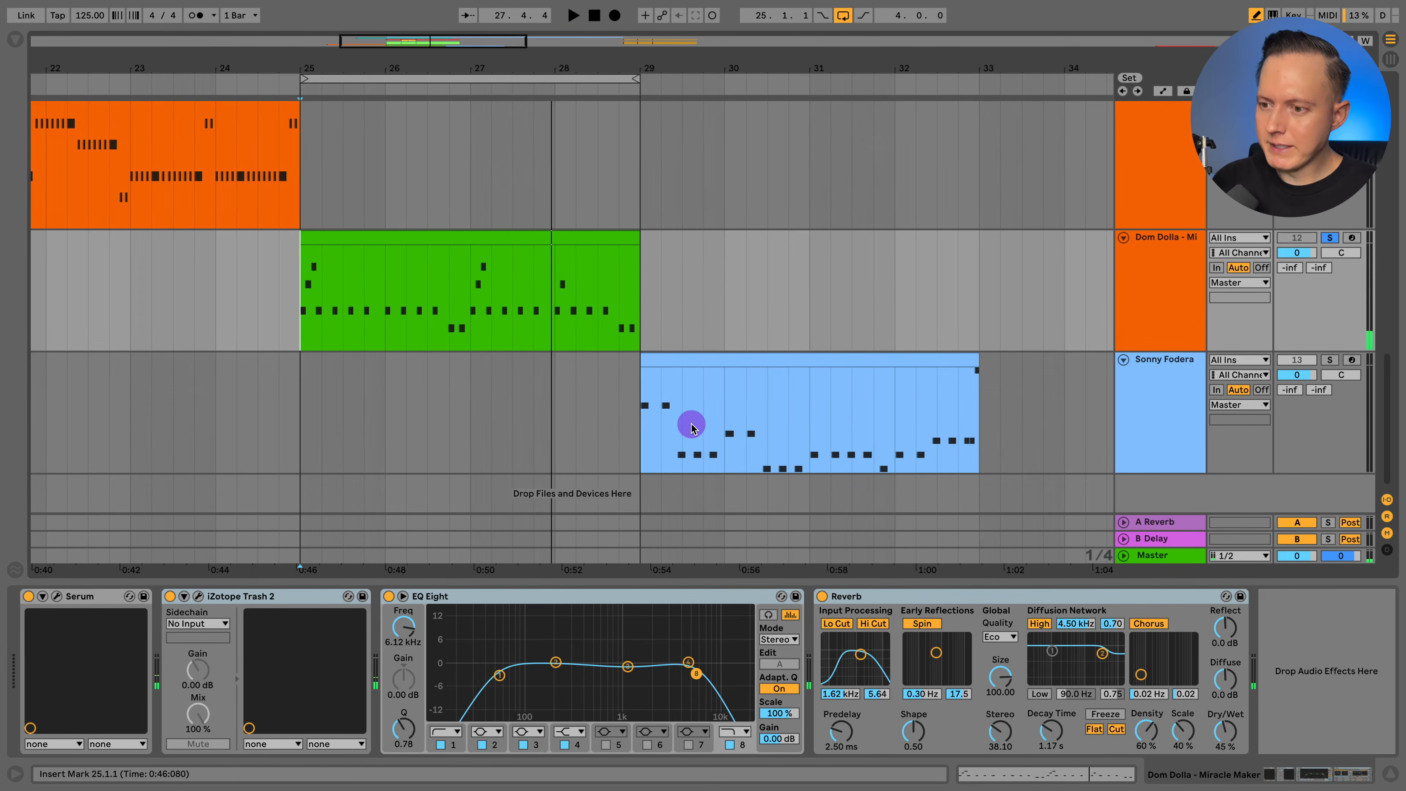
pyautogui.click(644, 408)
pyautogui.hscroll(-2, 650, 413)
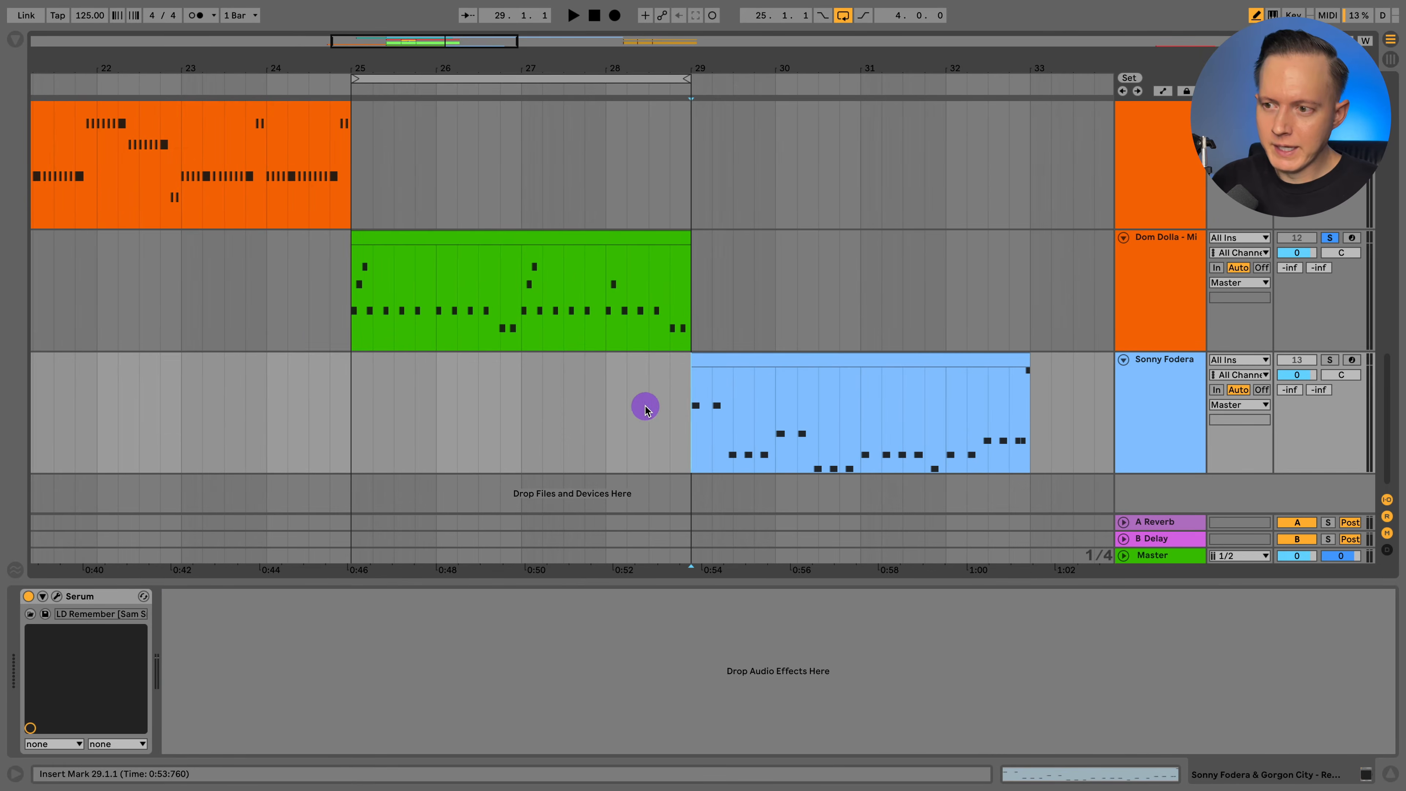
pyautogui.click(1137, 406)
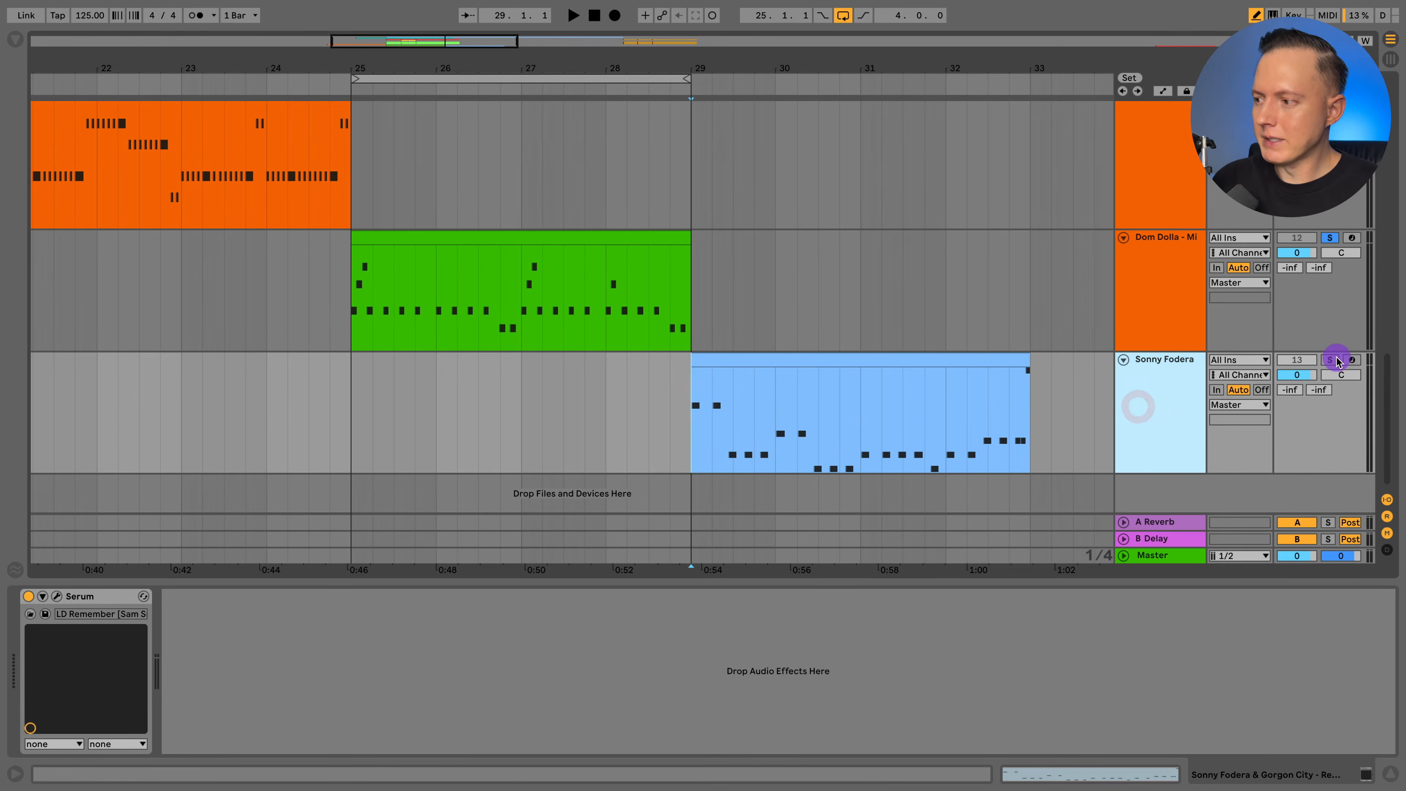
pyautogui.click(1331, 360)
pyautogui.click(835, 399)
# Select the Sonny Fodera clip from bar 29 to 33, play it, and move the loop to that range.
pyautogui.hscroll(5, 809, 409)
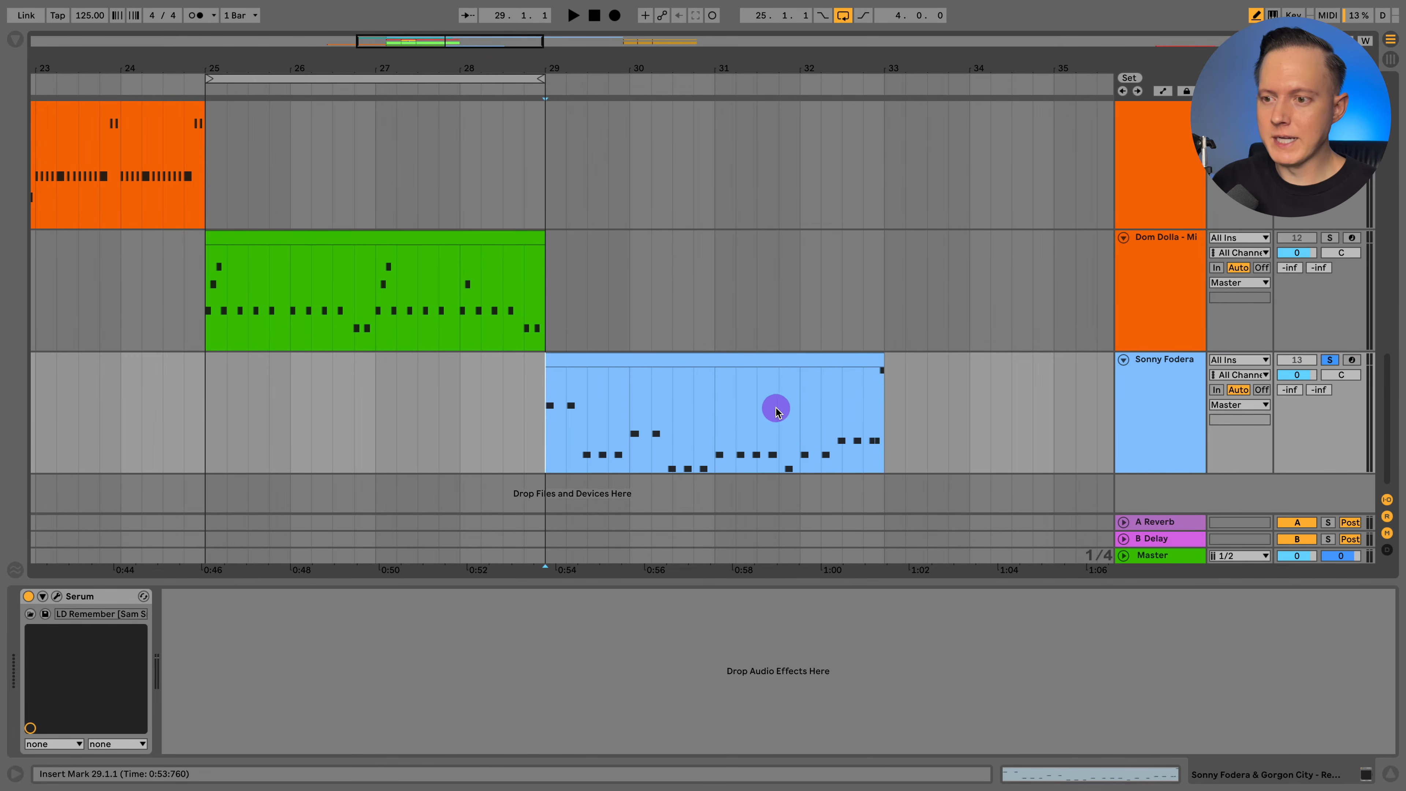
pyautogui.hscroll(-2, 772, 414)
pyautogui.hscroll(-2, 779, 418)
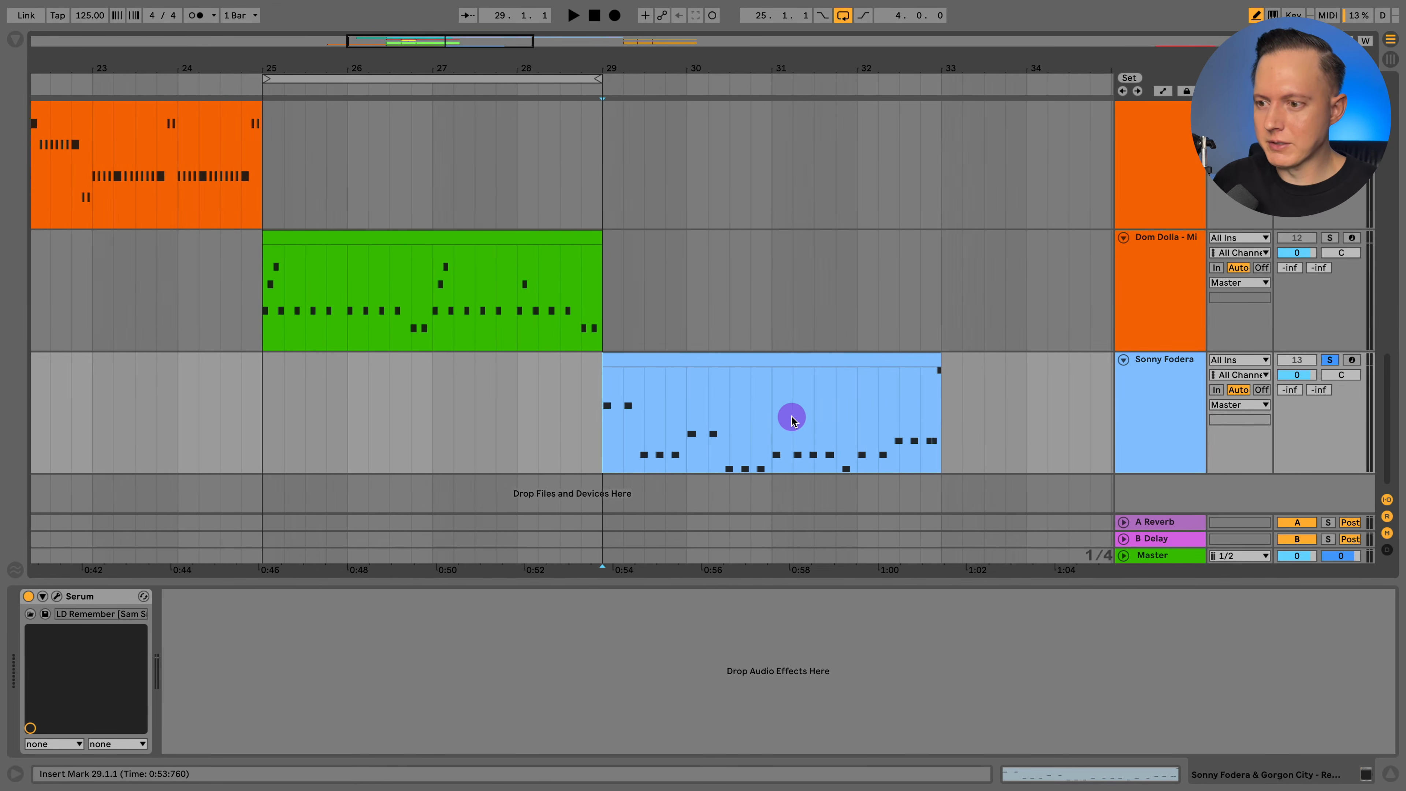
pyautogui.click(1130, 383)
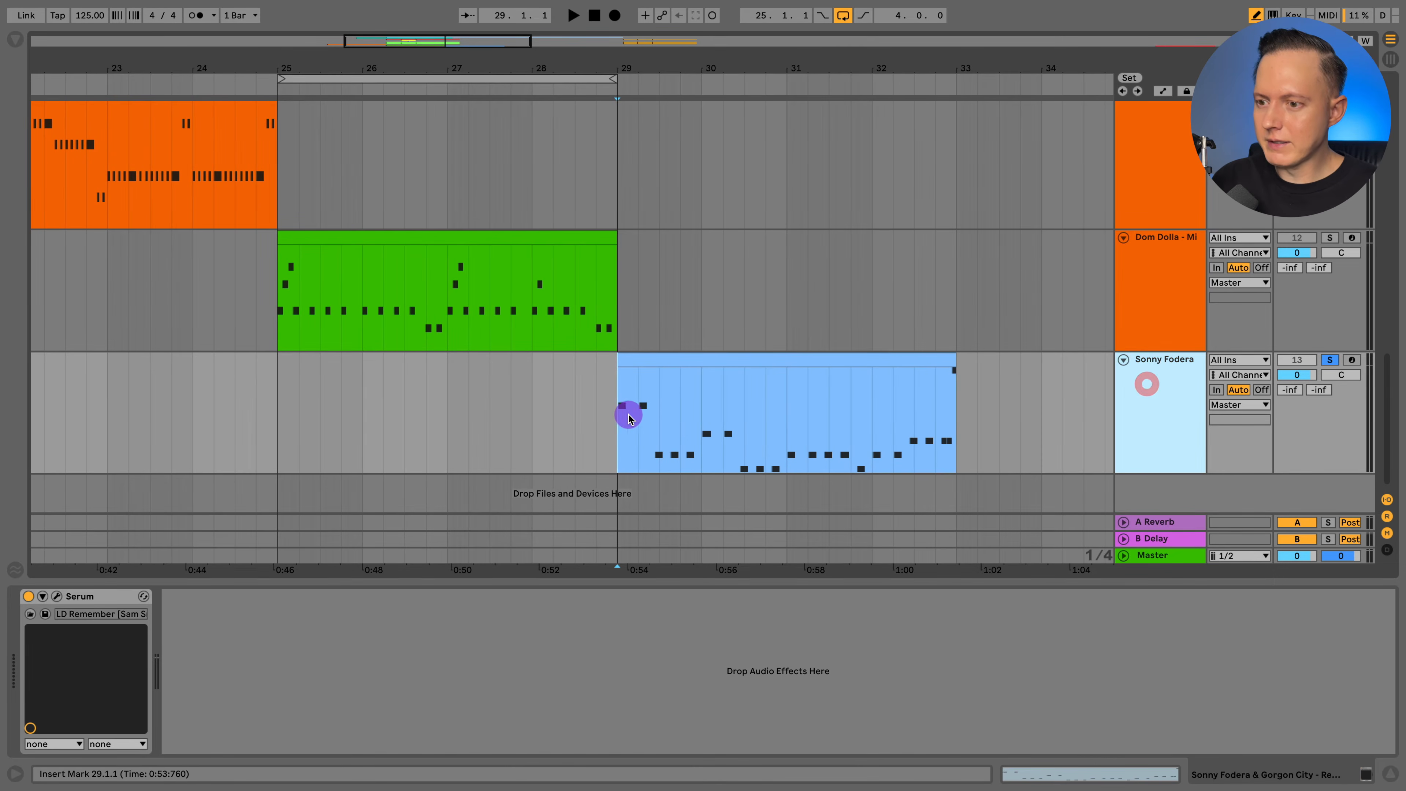
pyautogui.moveTo(620, 408); pyautogui.dragTo(983, 419)
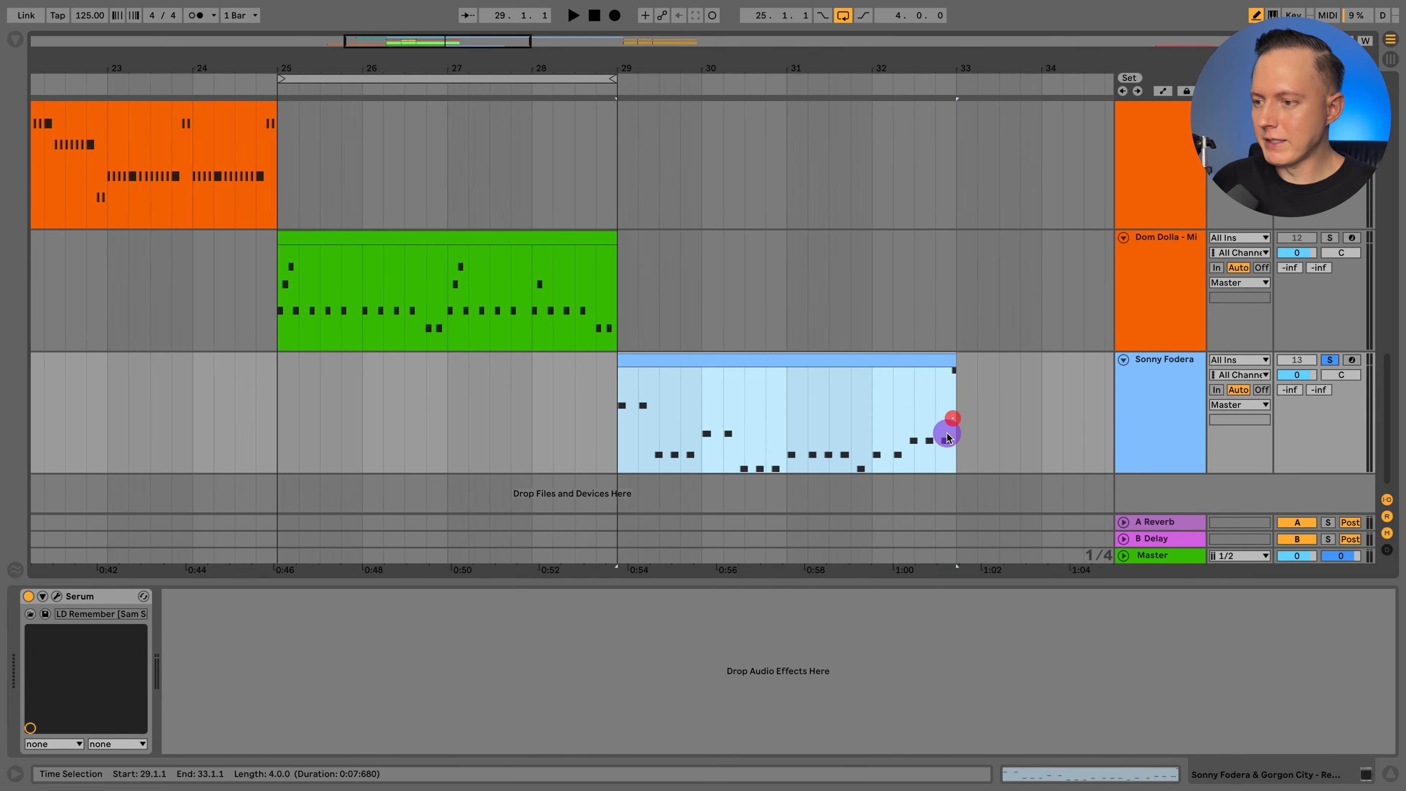
pyautogui.hscroll(5, 941, 438)
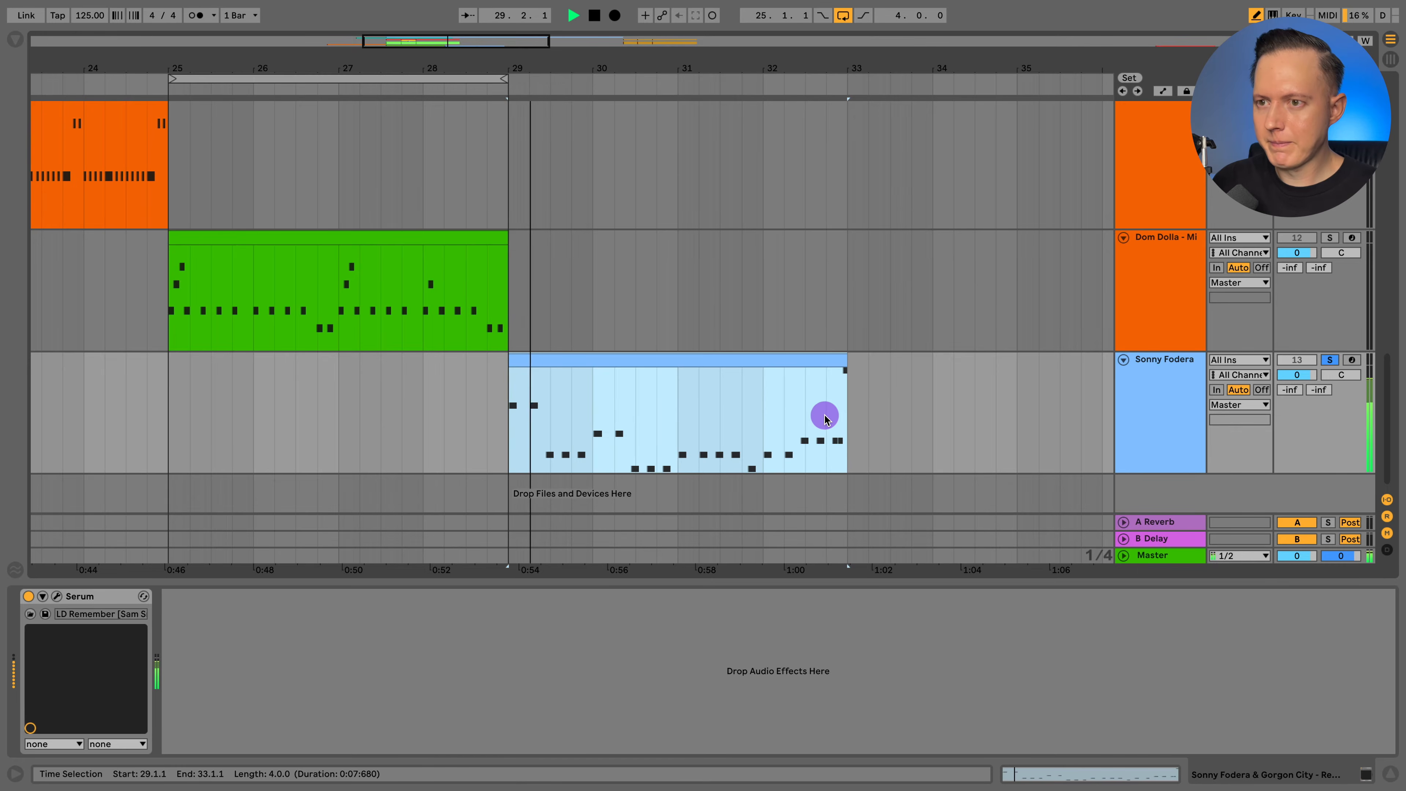
pyautogui.moveTo(493, 79); pyautogui.dragTo(826, 100)
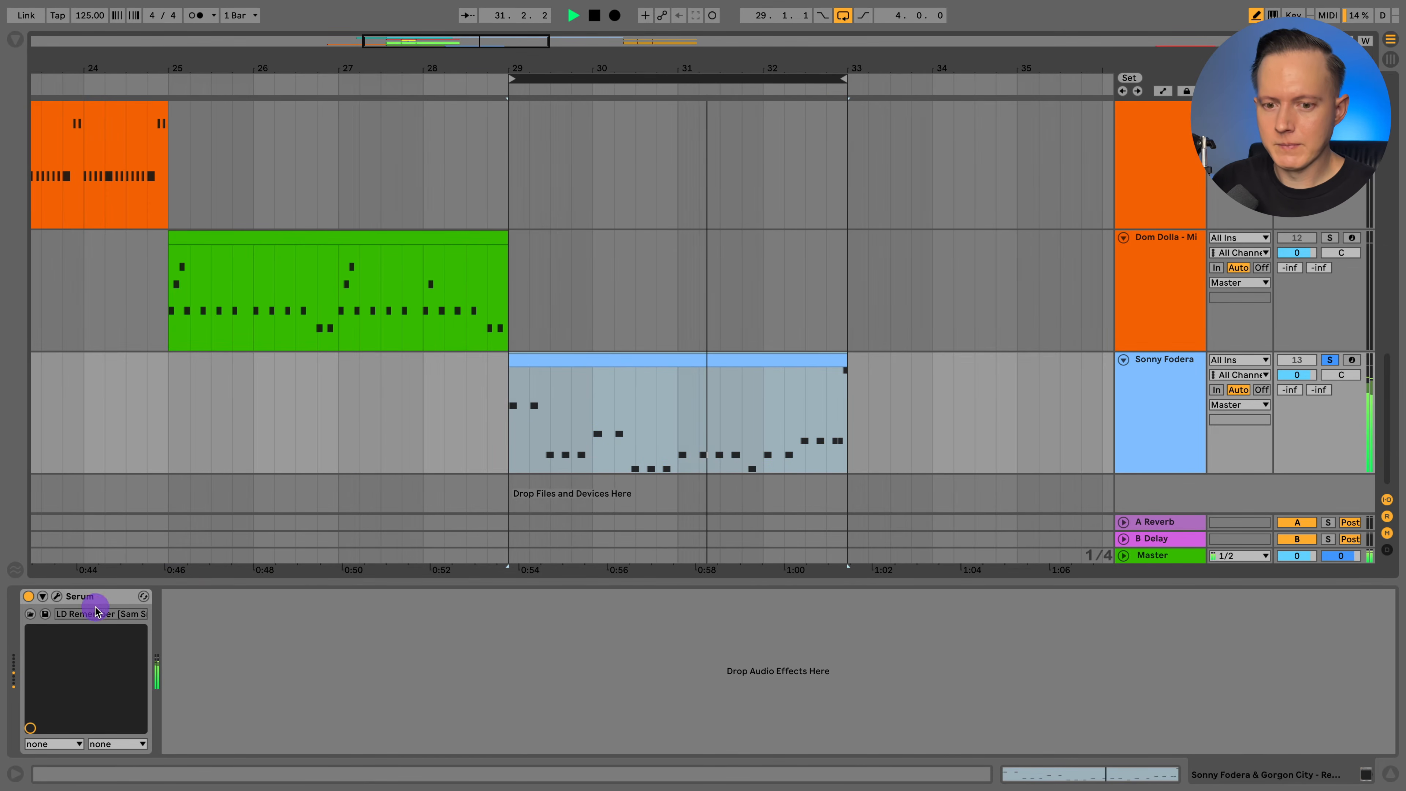
# Open Serum on the Sonny Fodera track and examine the Remember preset's oscillators, envelopes and effects chain.
pyautogui.click(56, 596)
pyautogui.moveTo(701, 159); pyautogui.dragTo(507, 85)
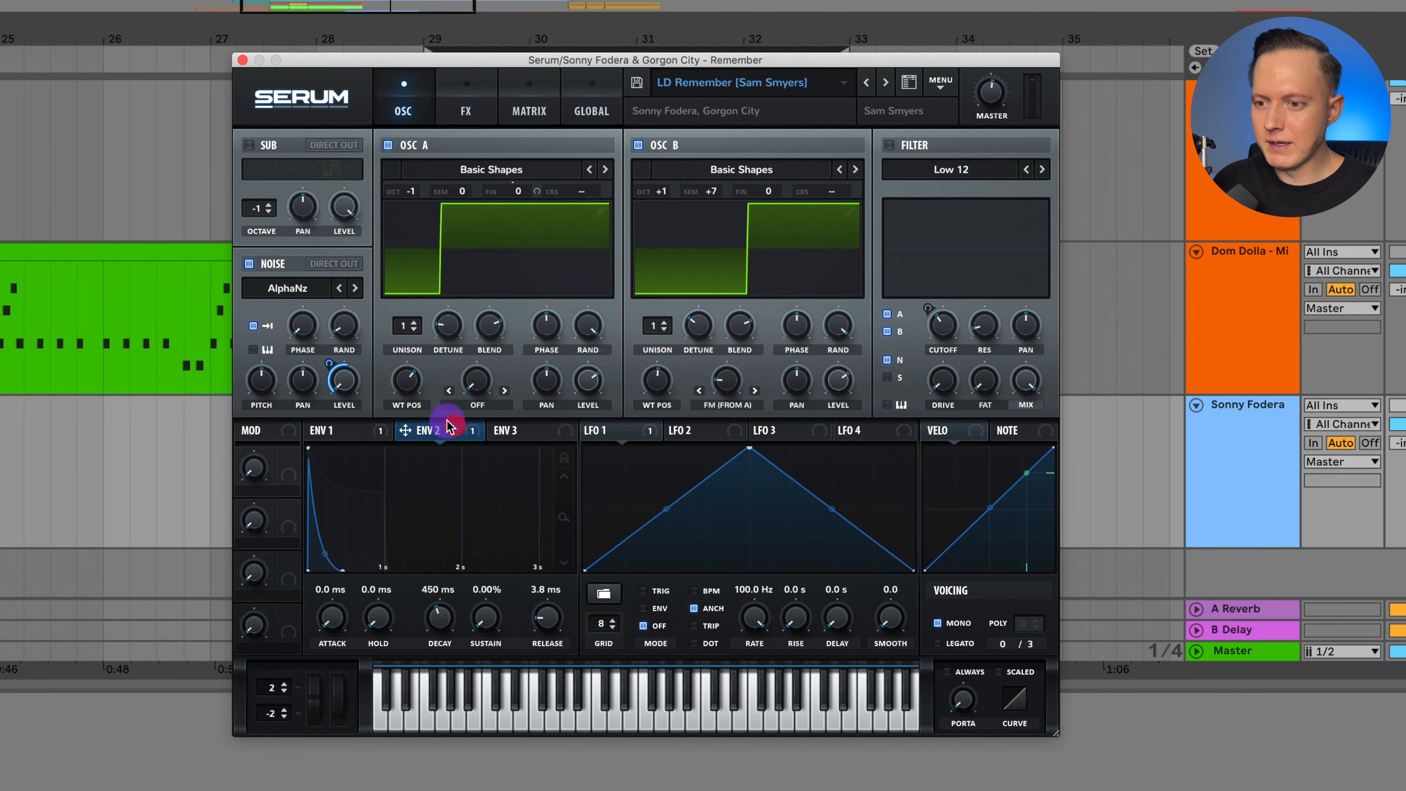
pyautogui.click(467, 113)
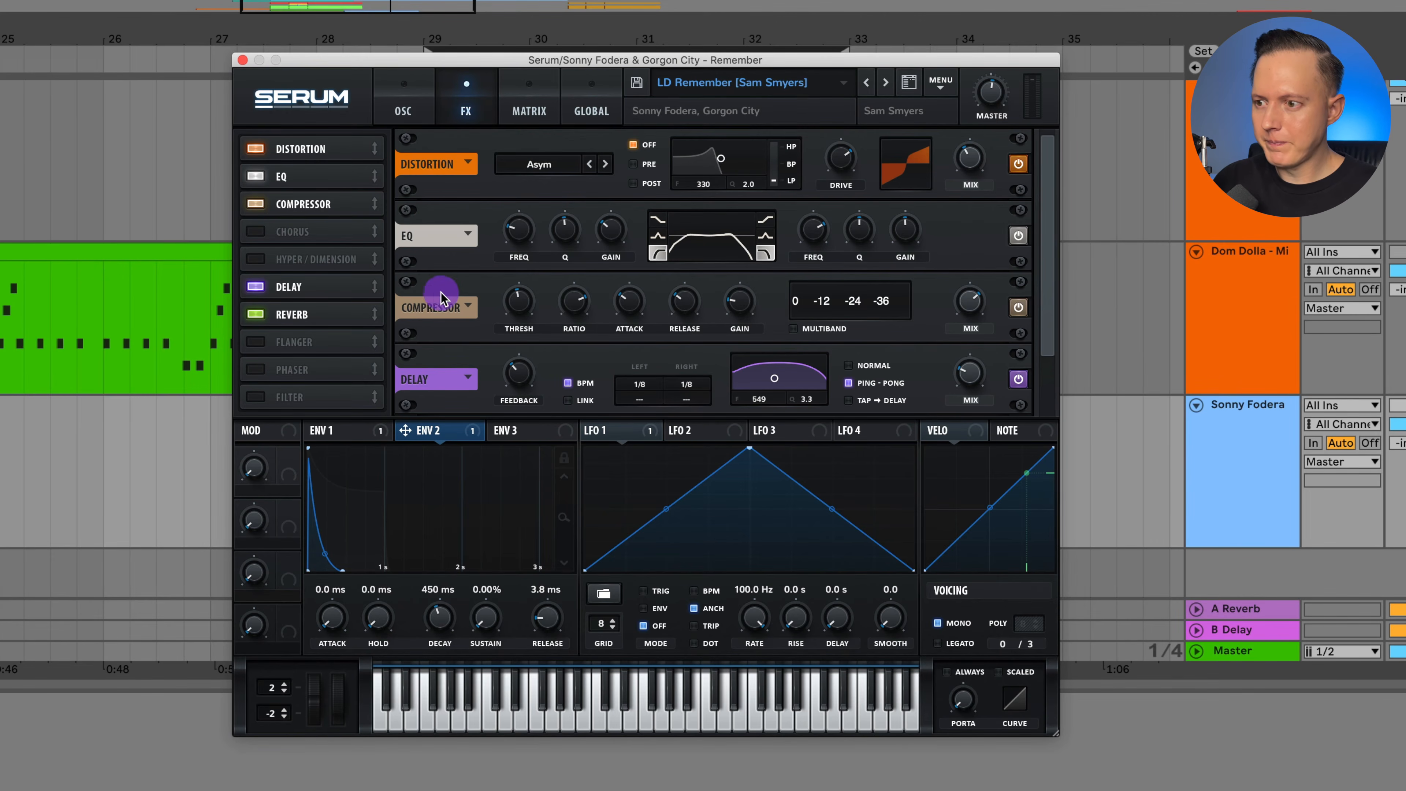
pyautogui.scroll(-3, 447, 314)
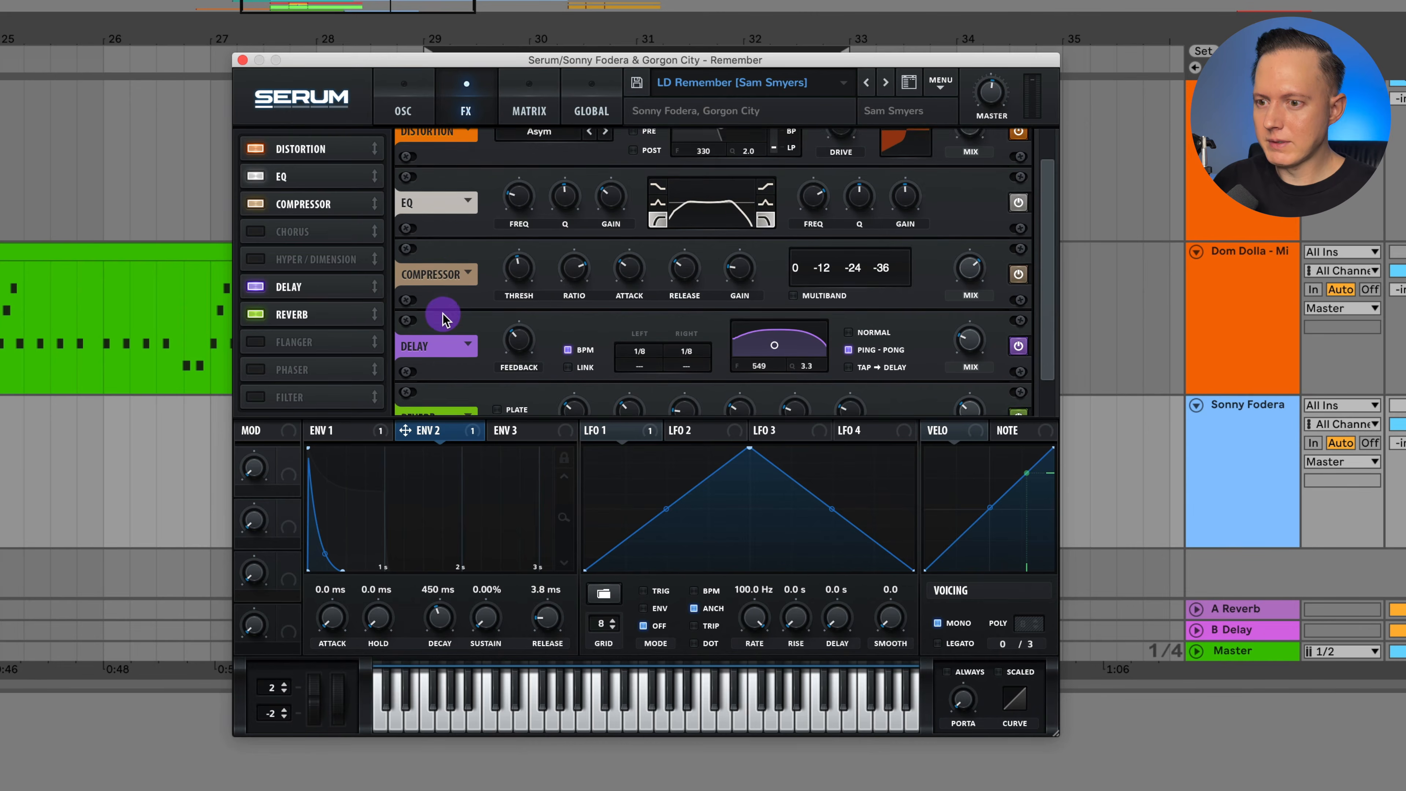
# Initialize the Serum preset and set oscillator A to the Basic Shapes pulse wave at octave -1.
pyautogui.click(401, 111)
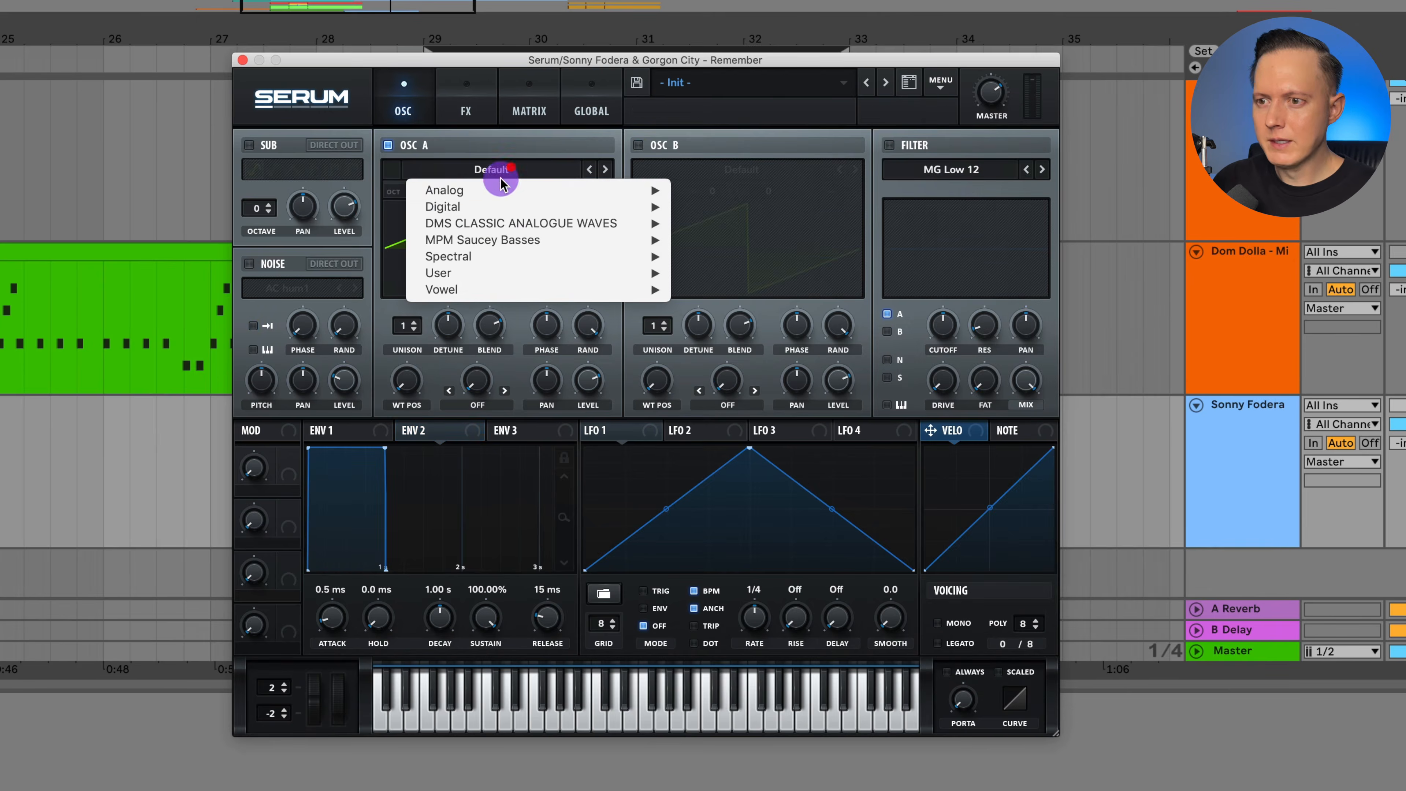
pyautogui.moveTo(525, 188)
pyautogui.click(720, 273)
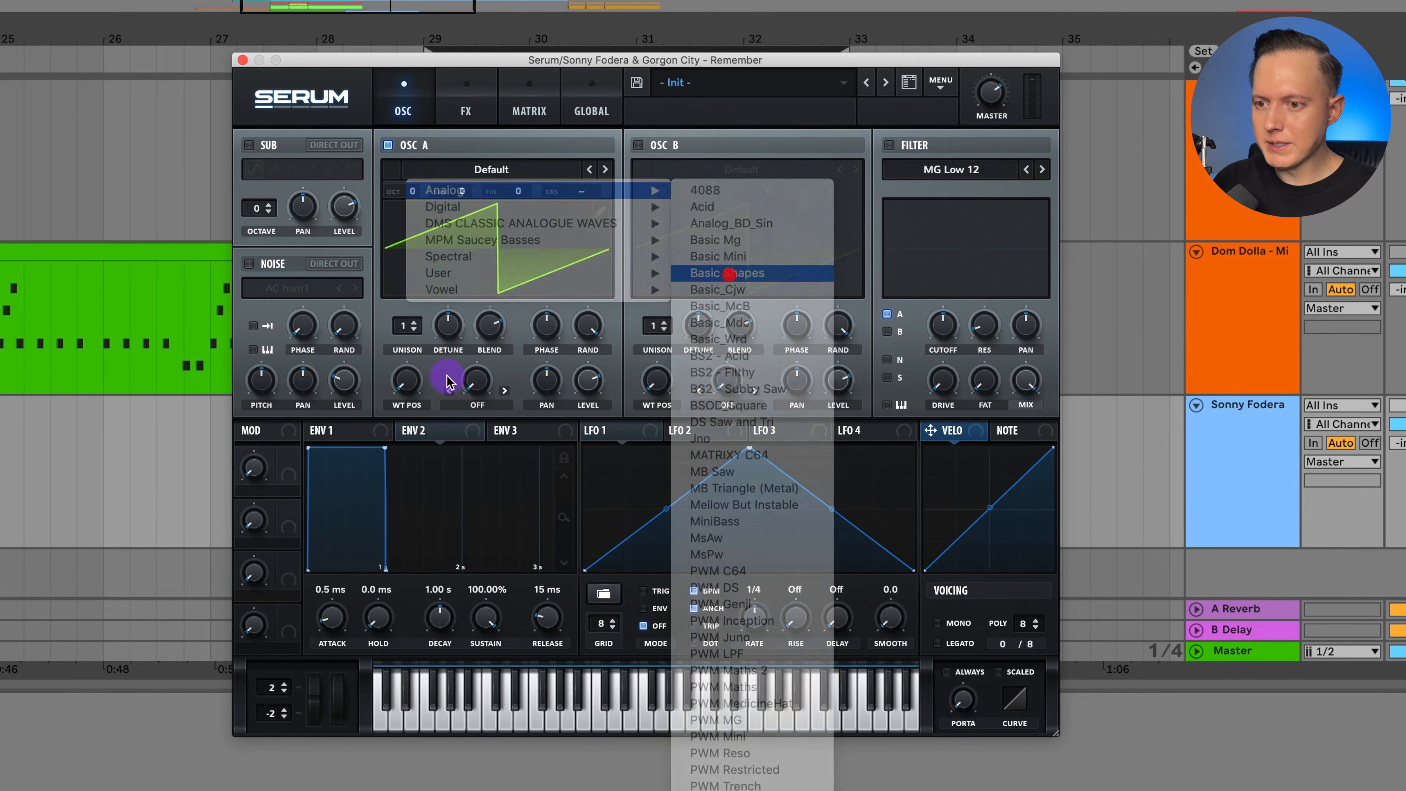
pyautogui.moveTo(418, 380); pyautogui.dragTo(453, 285)
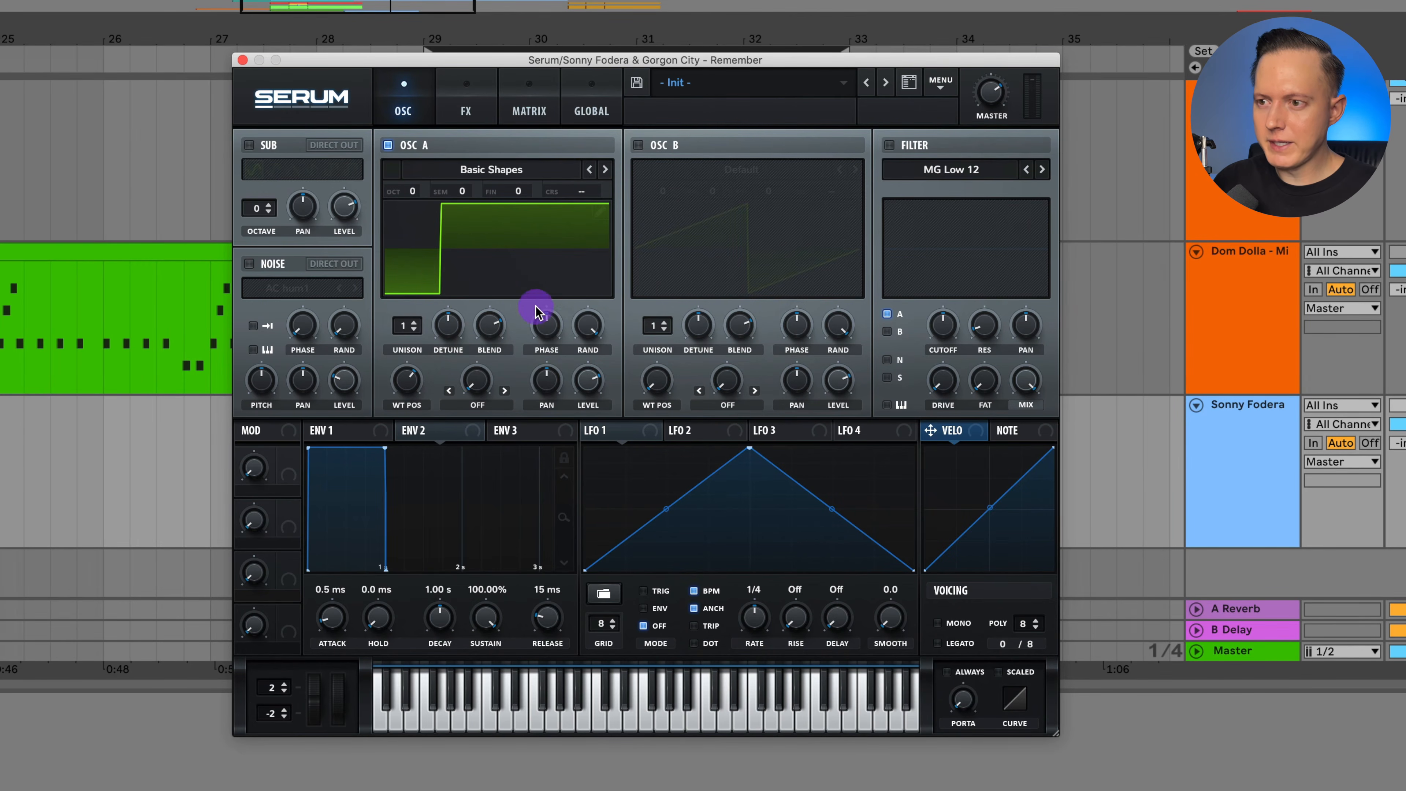
pyautogui.moveTo(410, 191); pyautogui.dragTo(412, 217)
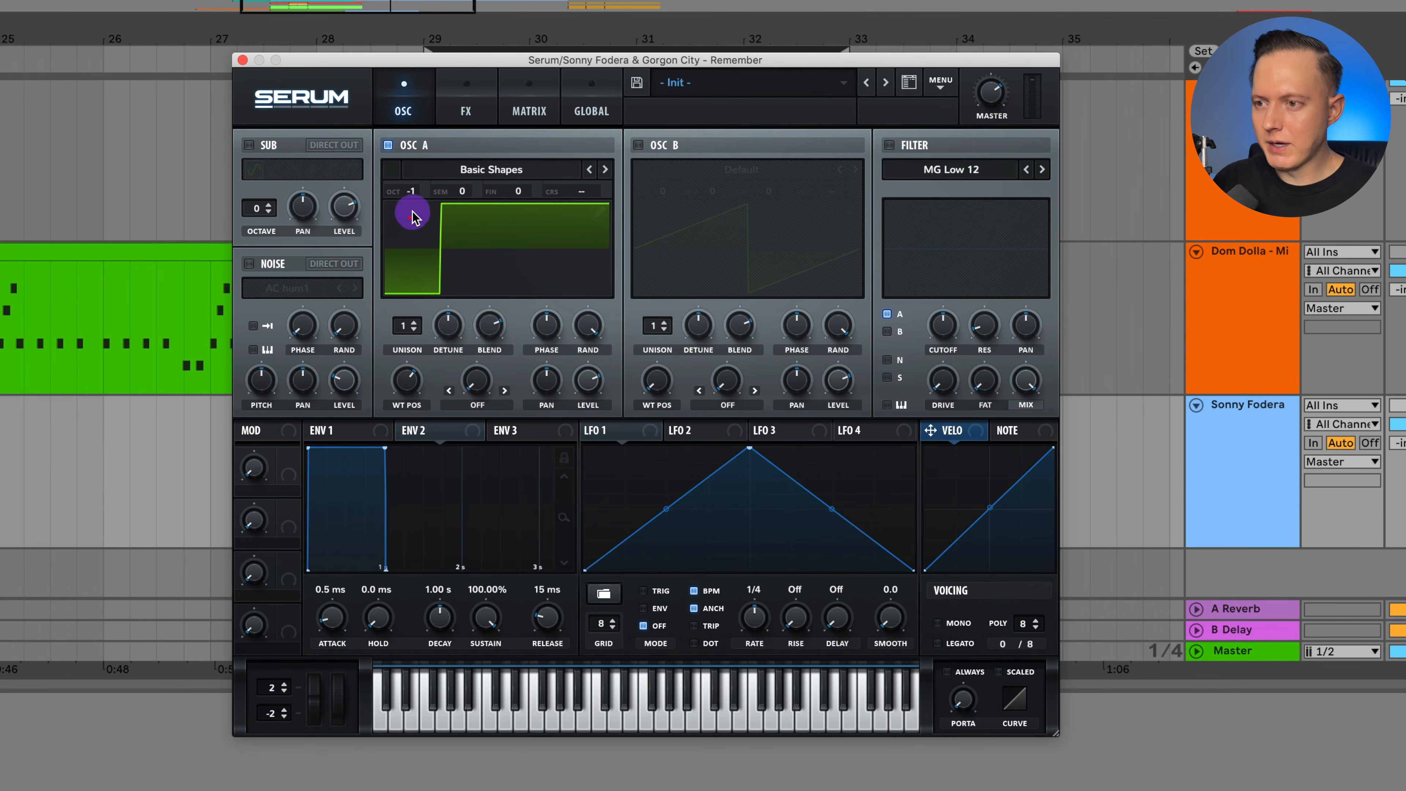
# Enable oscillator B with the Basic Shapes pulse wave, octave +1 and semitone +7.
pyautogui.click(638, 145)
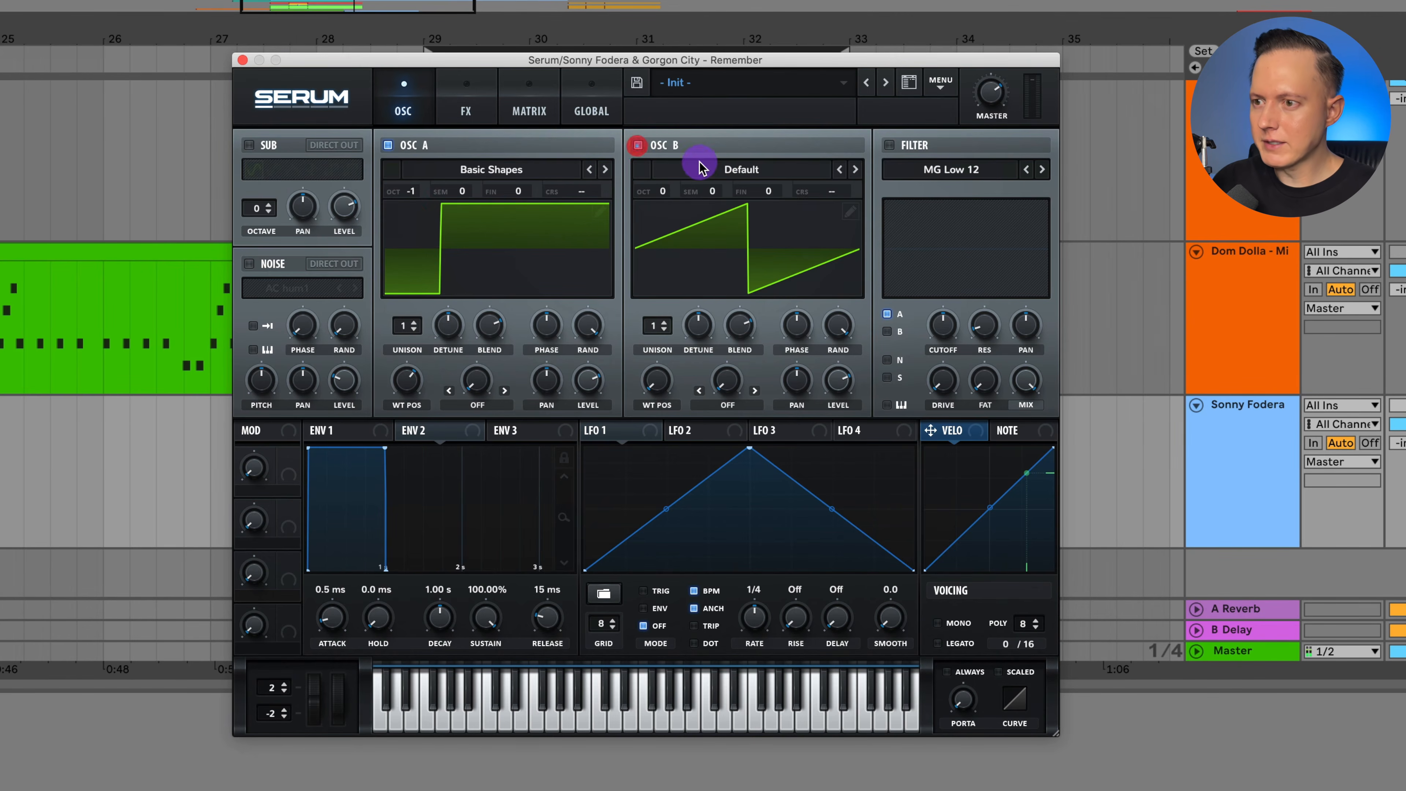
pyautogui.click(722, 173)
pyautogui.moveTo(747, 191)
pyautogui.click(1015, 274)
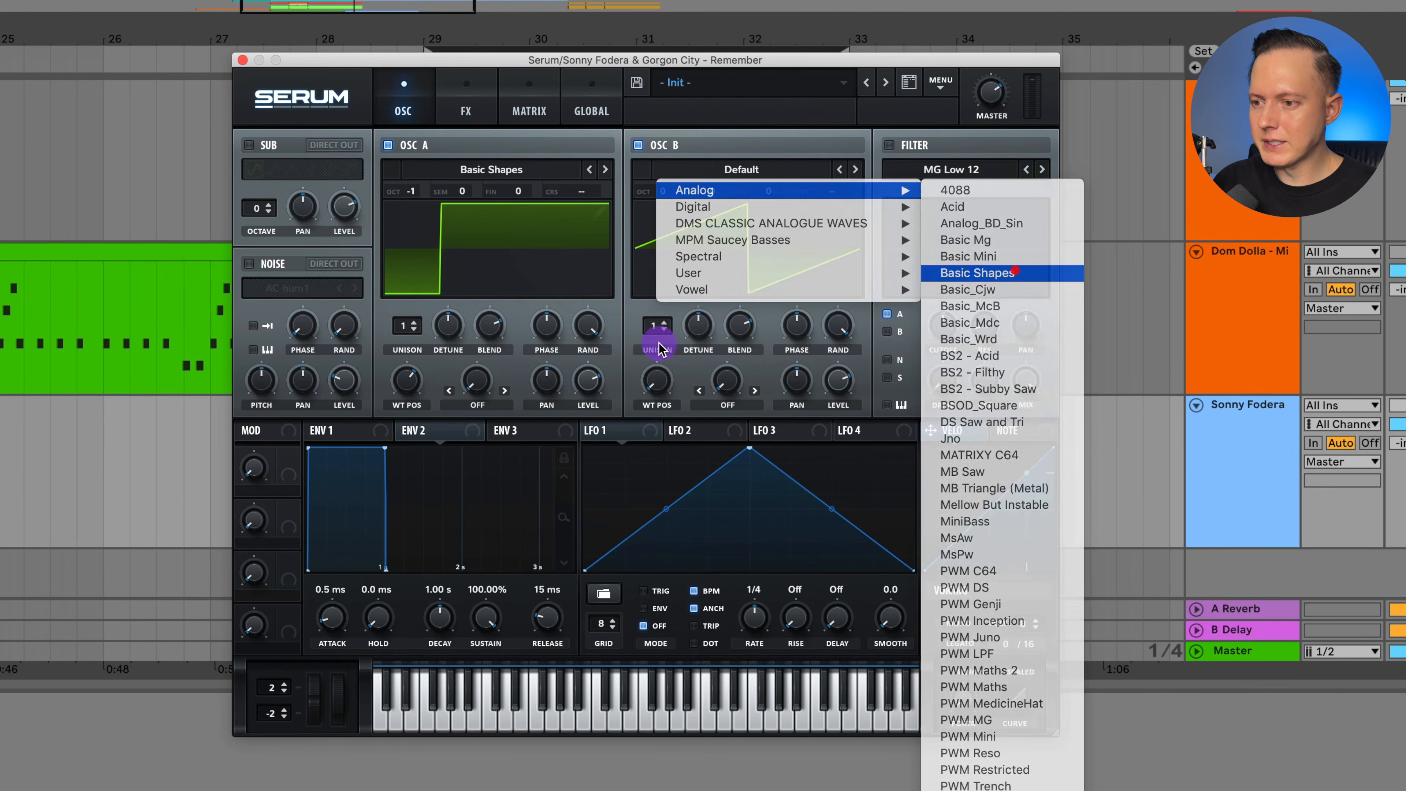
pyautogui.moveTo(659, 380); pyautogui.dragTo(668, 290)
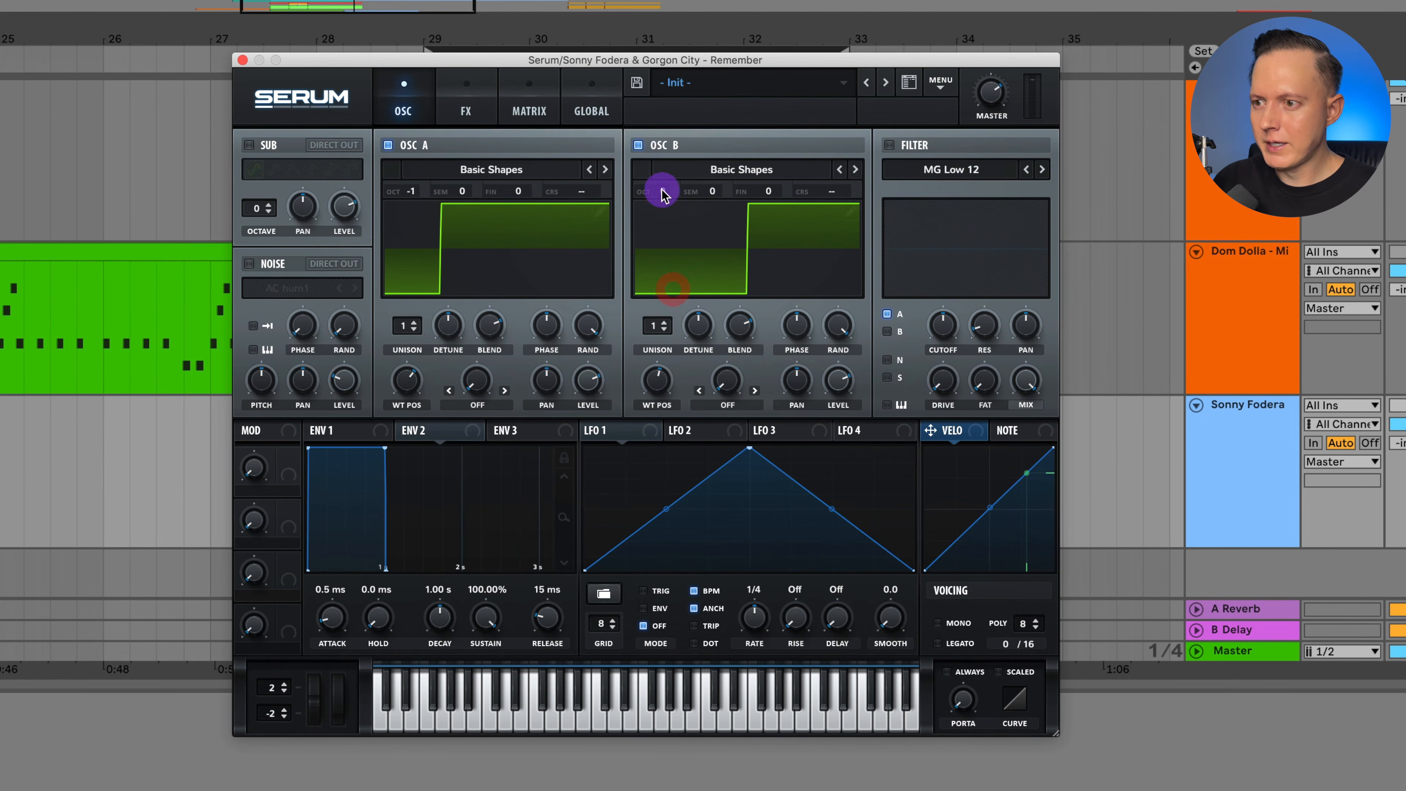
pyautogui.moveTo(662, 188); pyautogui.dragTo(669, 169)
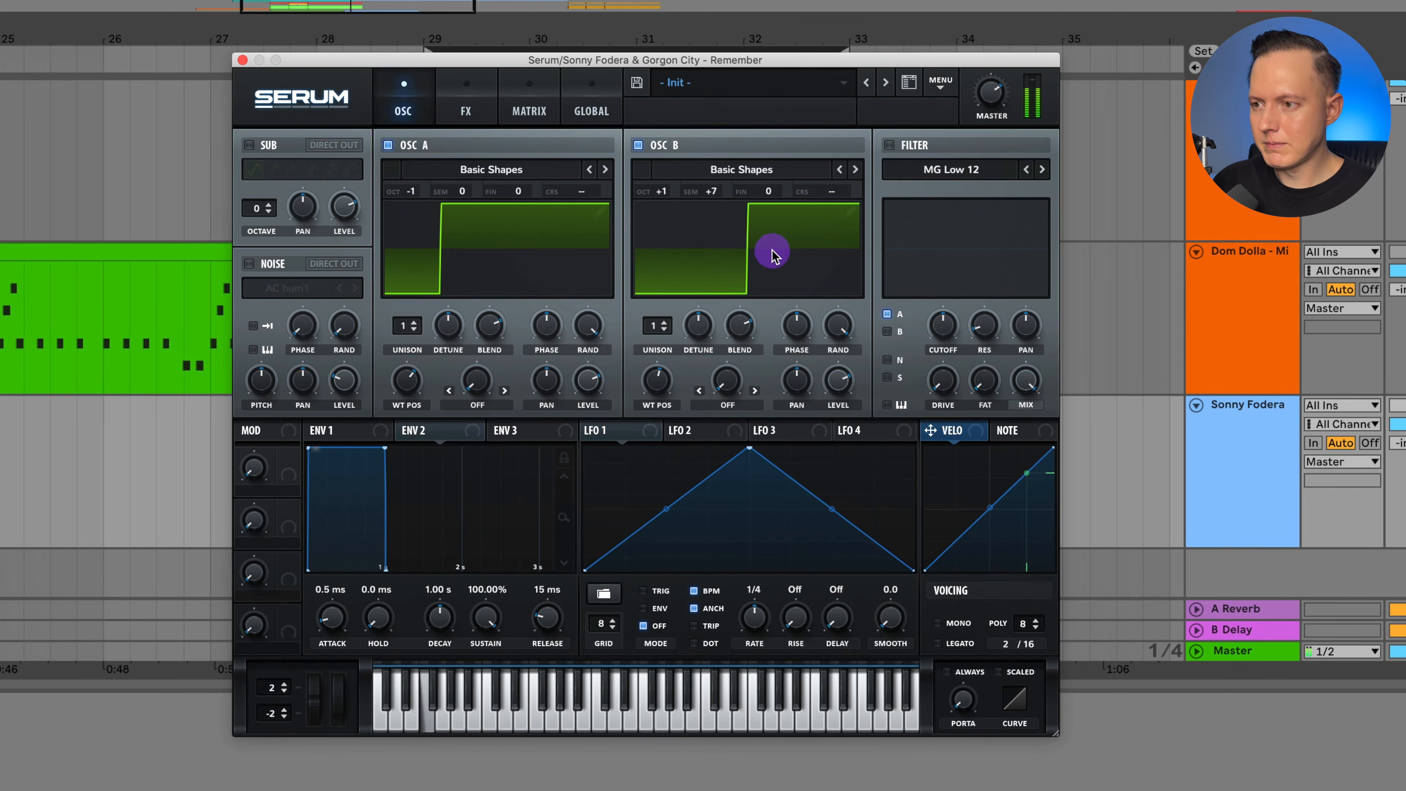
# Set oscillator B's warp mode to FM (from A) and raise the warp amount to about 19% during playback.
pyautogui.click(736, 407)
pyautogui.click(801, 722)
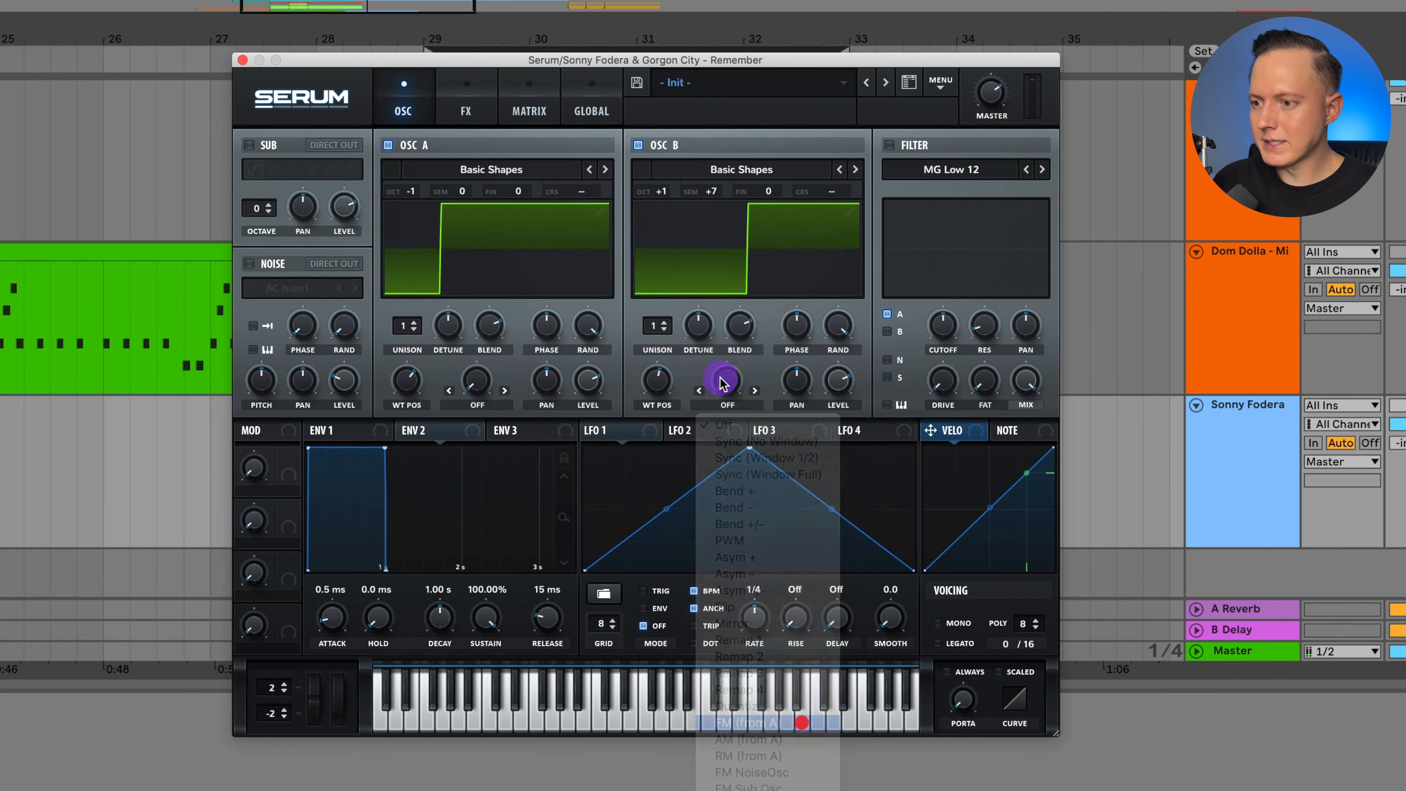
pyautogui.moveTo(727, 390); pyautogui.dragTo(747, 350)
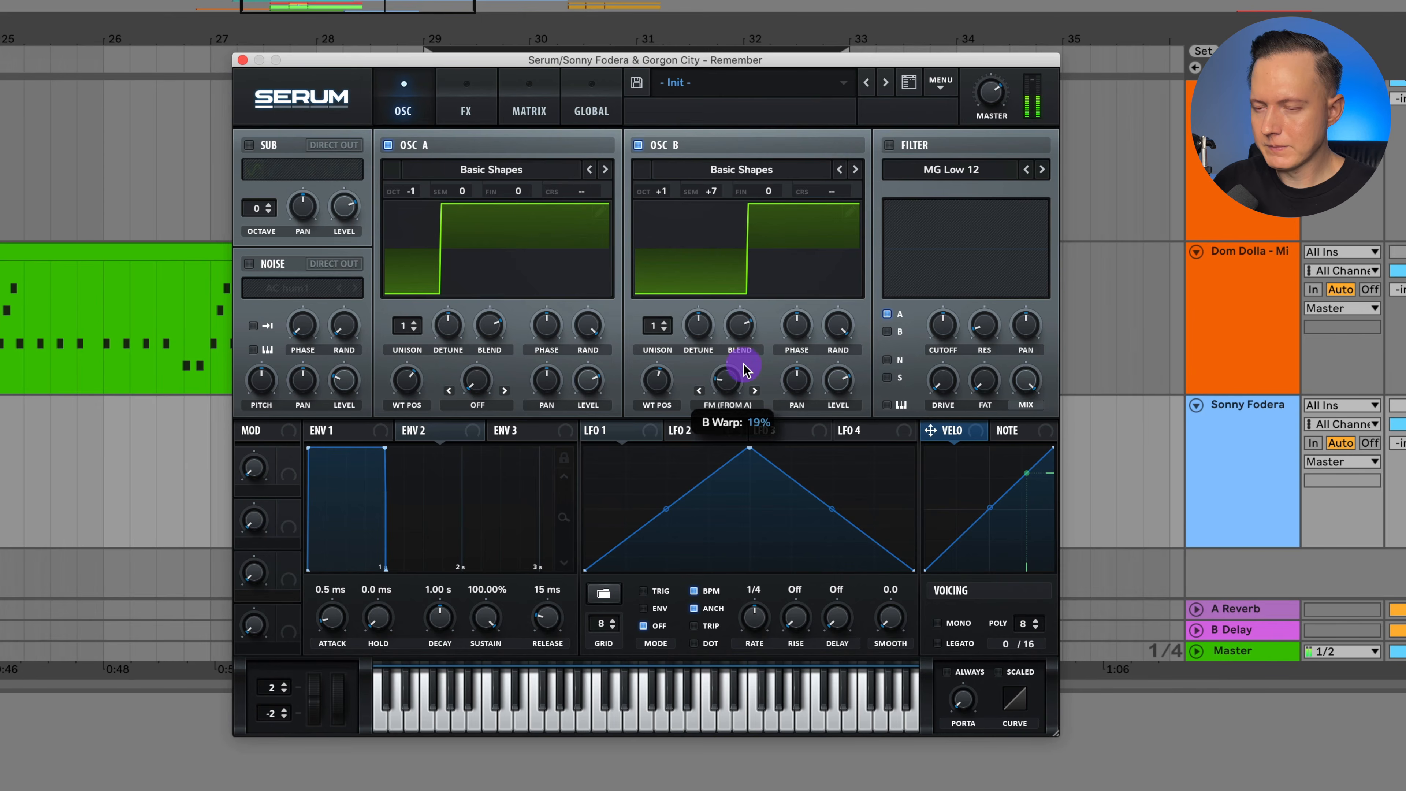
pyautogui.moveTo(745, 369); pyautogui.dragTo(744, 366)
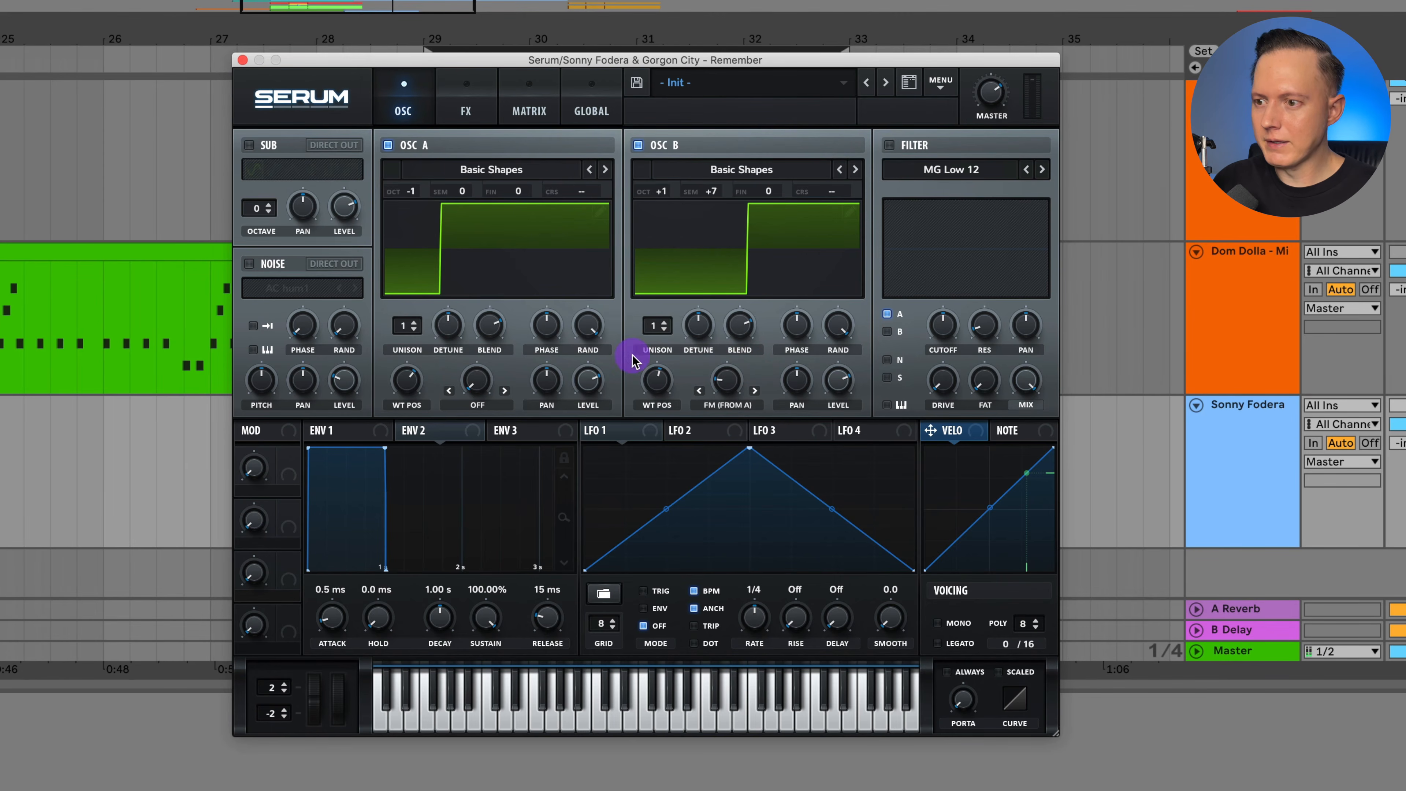
# Enable the noise oscillator and load the AlphaNz noise.
pyautogui.click(249, 264)
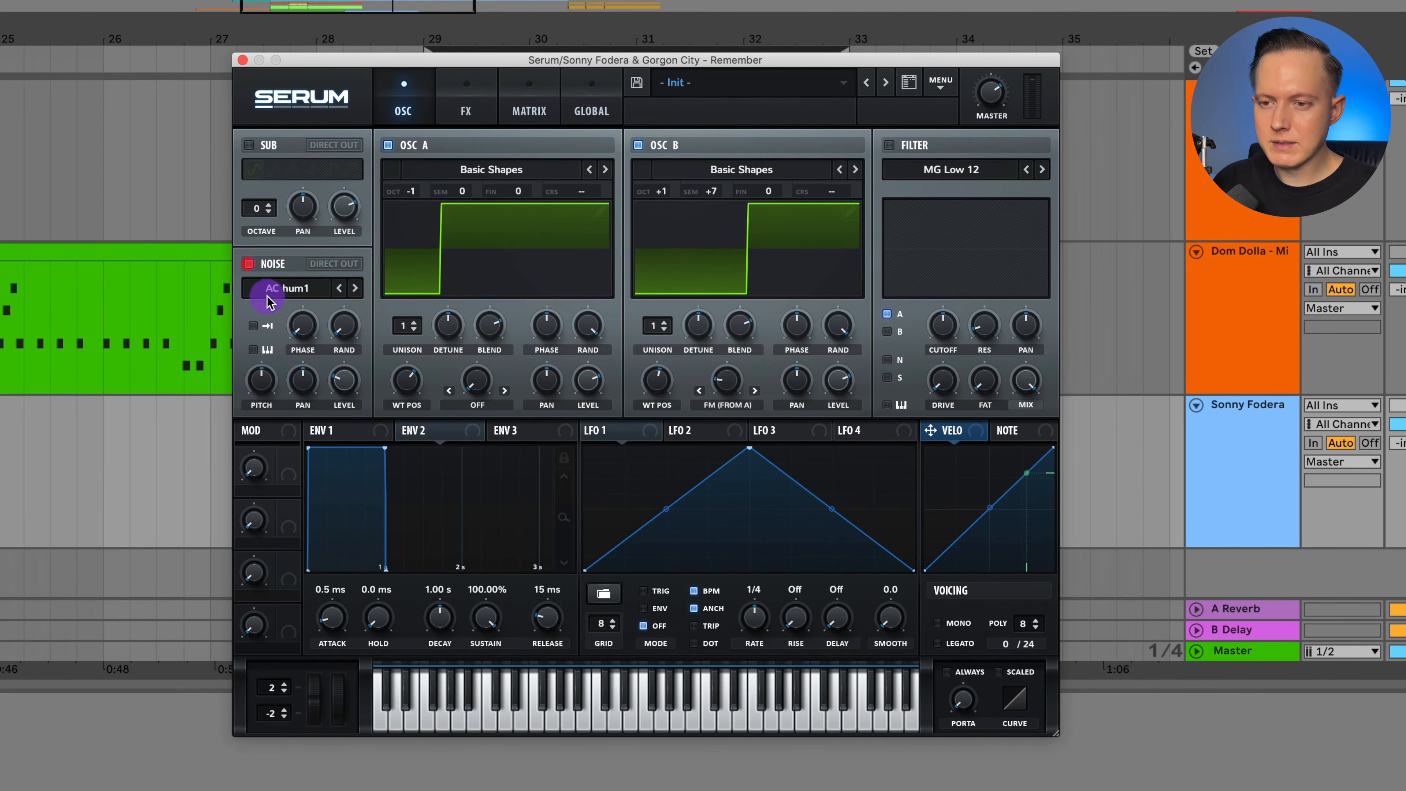
pyautogui.click(279, 289)
pyautogui.moveTo(288, 326)
pyautogui.click(602, 332)
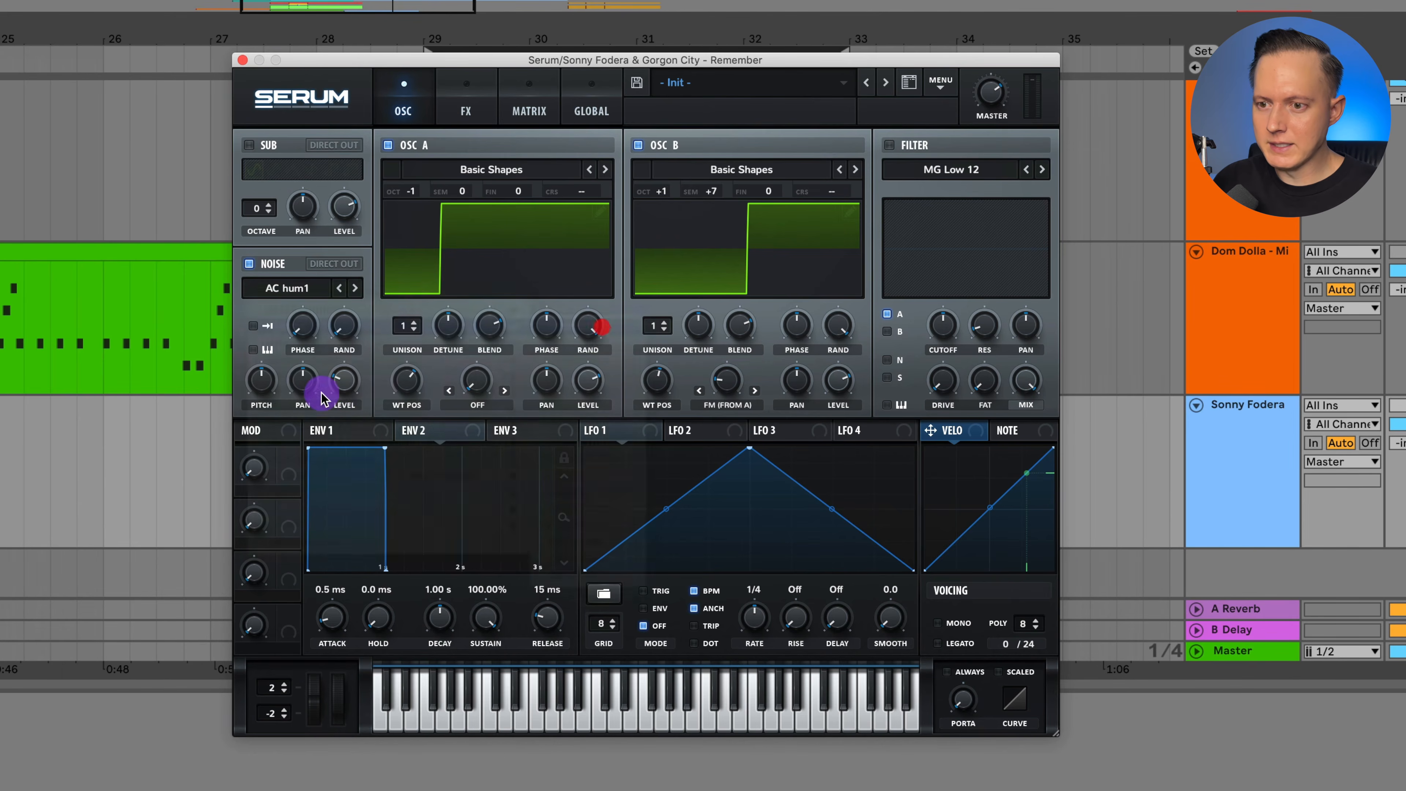
# Lower Envelope 1's sustain to about -7.8 dB and assign Envelope 2, with about 254 ms decay and zero sustain, to the noise level.
pyautogui.click(336, 432)
pyautogui.moveTo(384, 448); pyautogui.dragTo(384, 491)
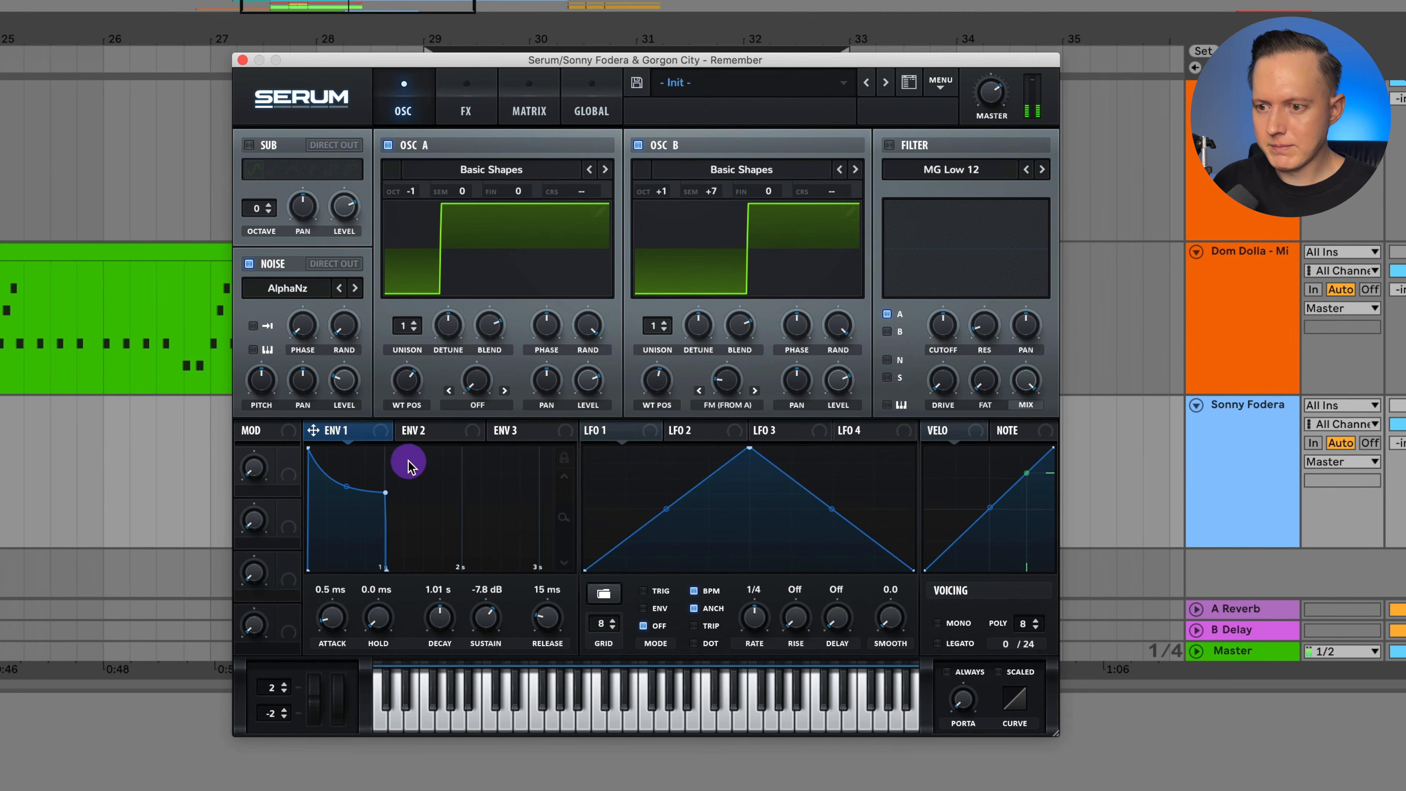
pyautogui.click(430, 433)
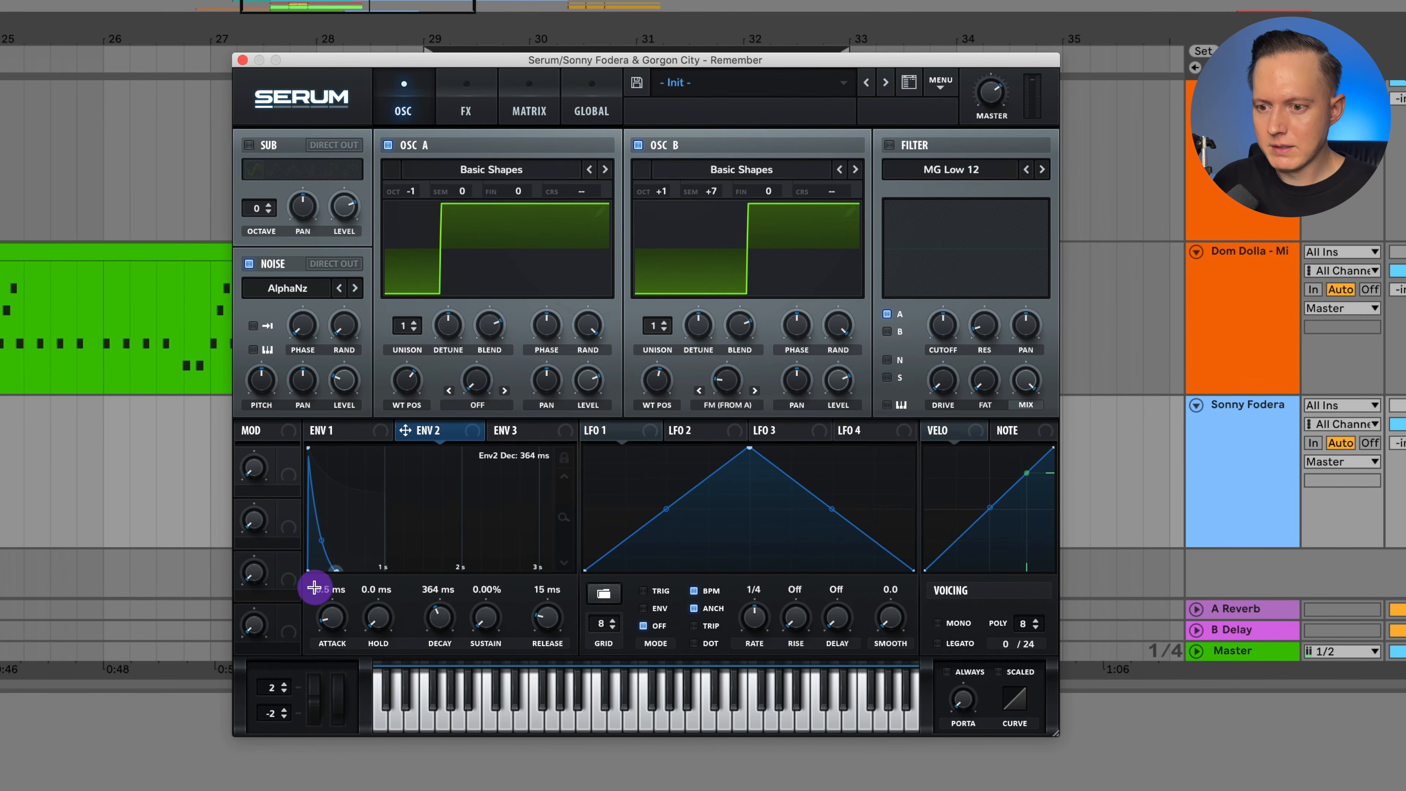
pyautogui.moveTo(406, 430); pyautogui.dragTo(339, 402)
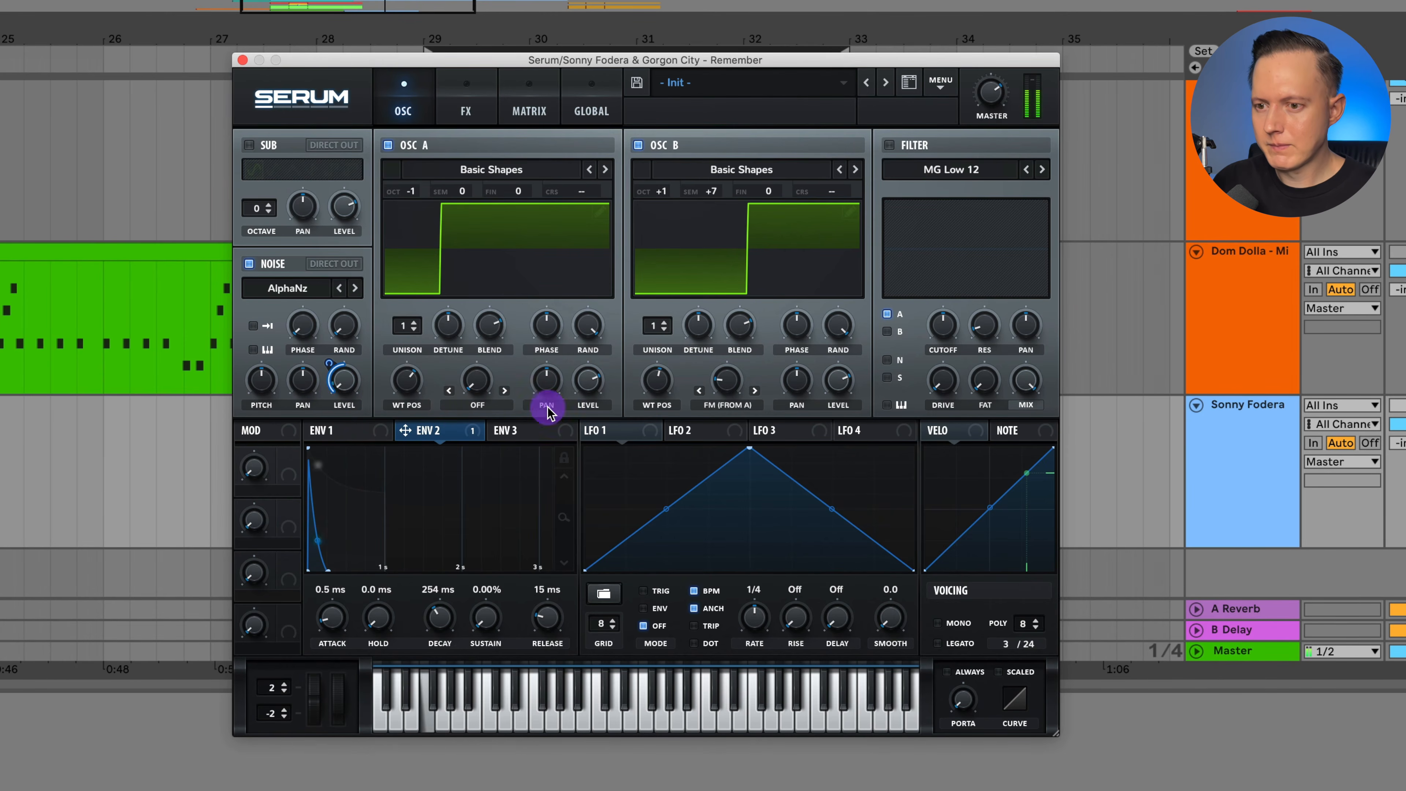
# Assign LFO 1 to oscillator A's fine tuning, set its unsynced rate to 100 Hz, and adjust the modulation depth during playback.
pyautogui.moveTo(617, 431); pyautogui.dragTo(523, 195)
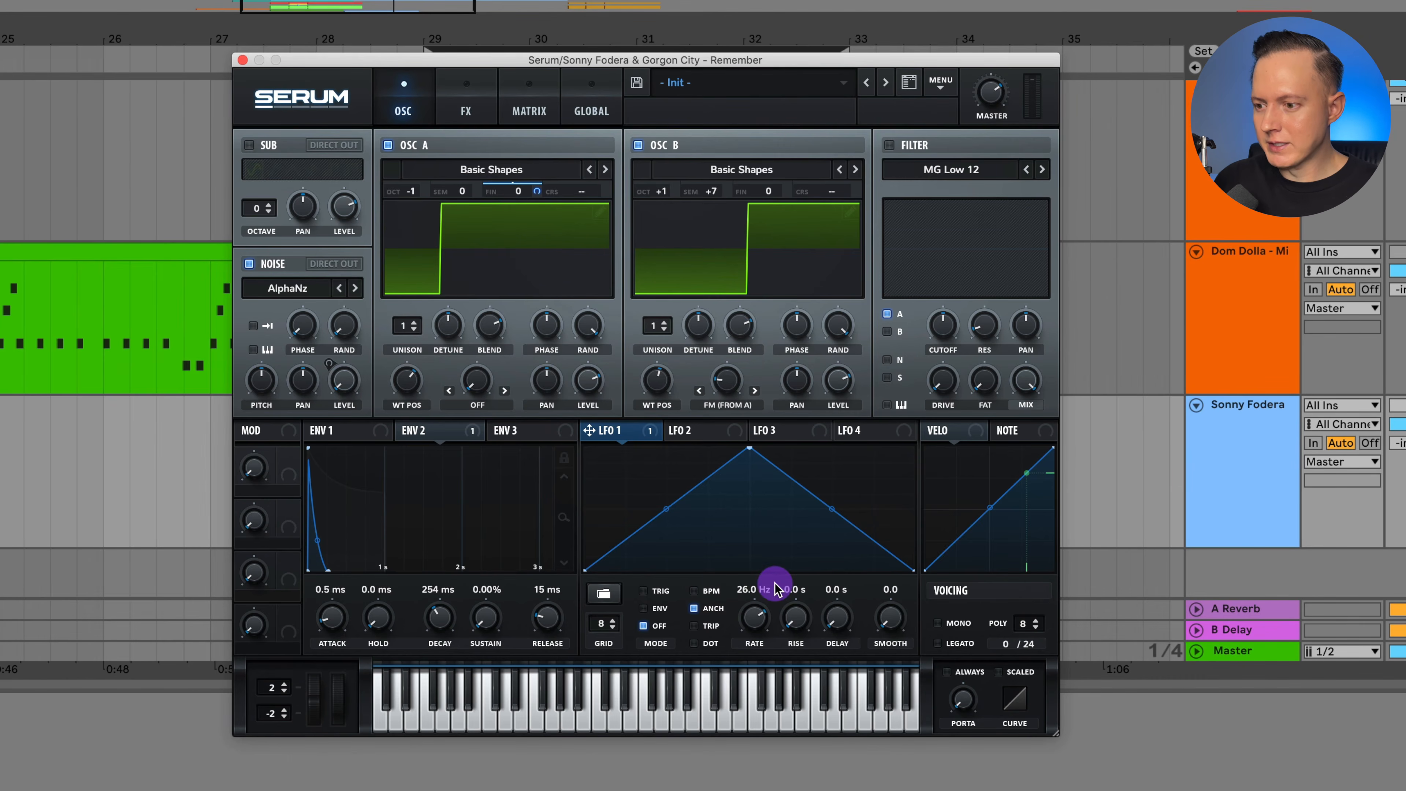
pyautogui.moveTo(778, 591); pyautogui.dragTo(785, 503)
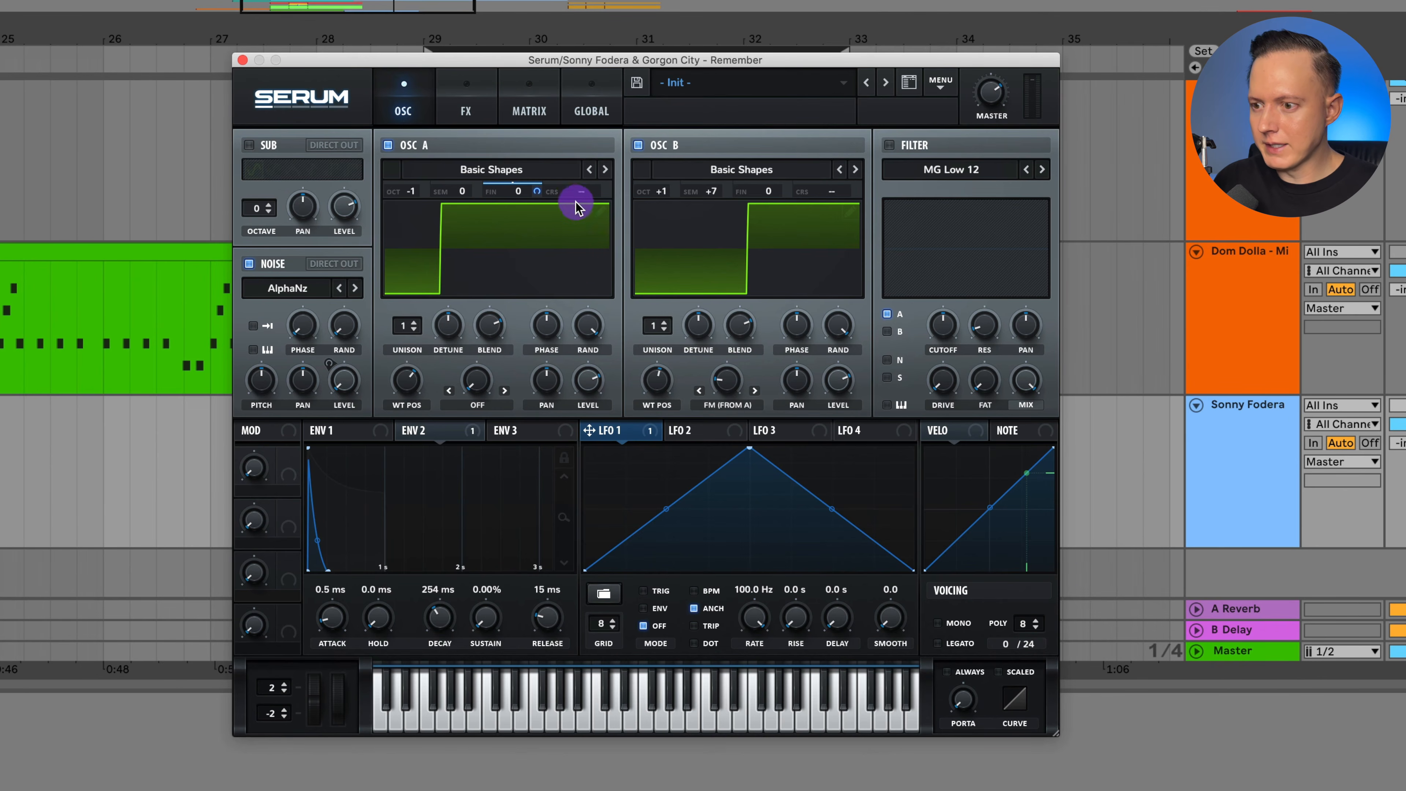
pyautogui.press('space')
pyautogui.moveTo(540, 198)
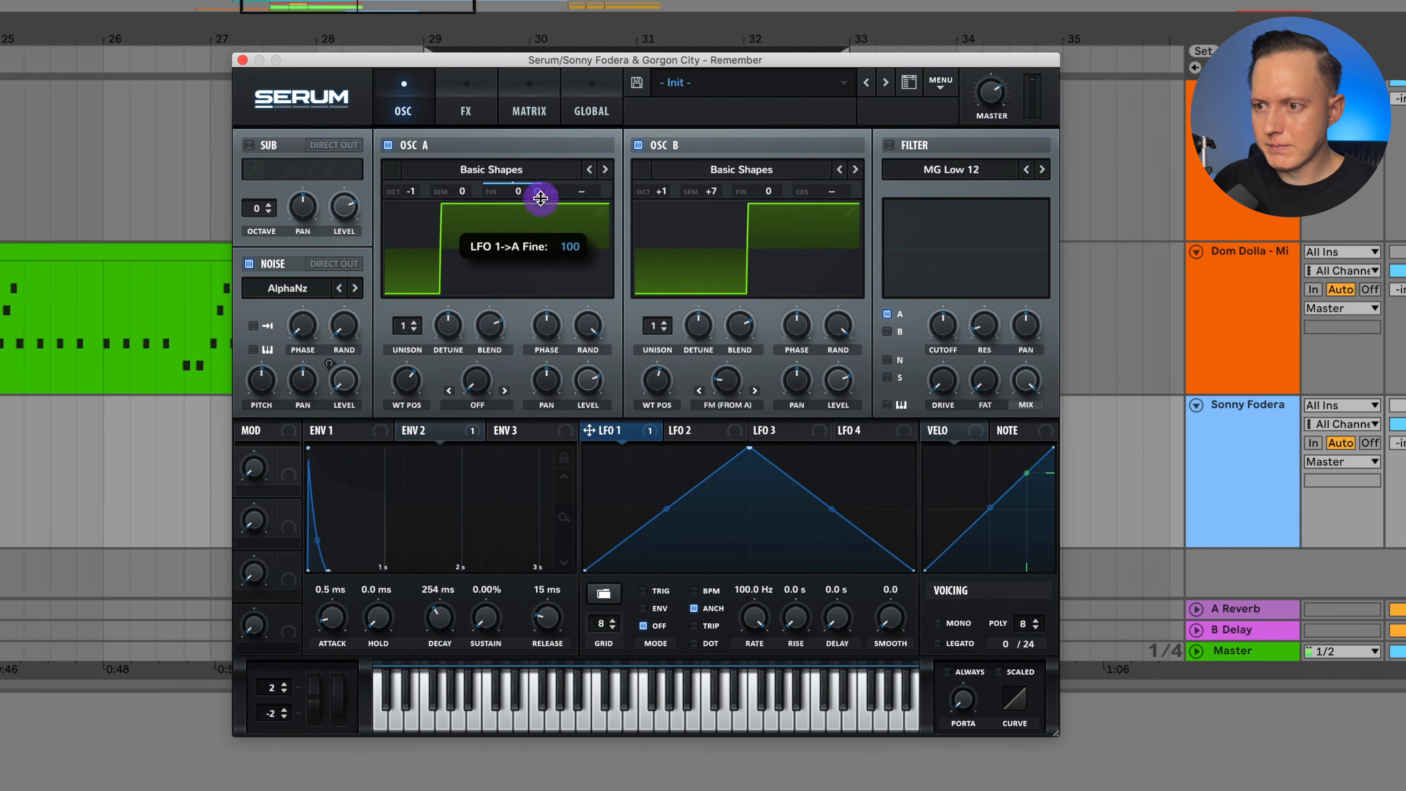
pyautogui.moveTo(541, 198); pyautogui.dragTo(554, 134)
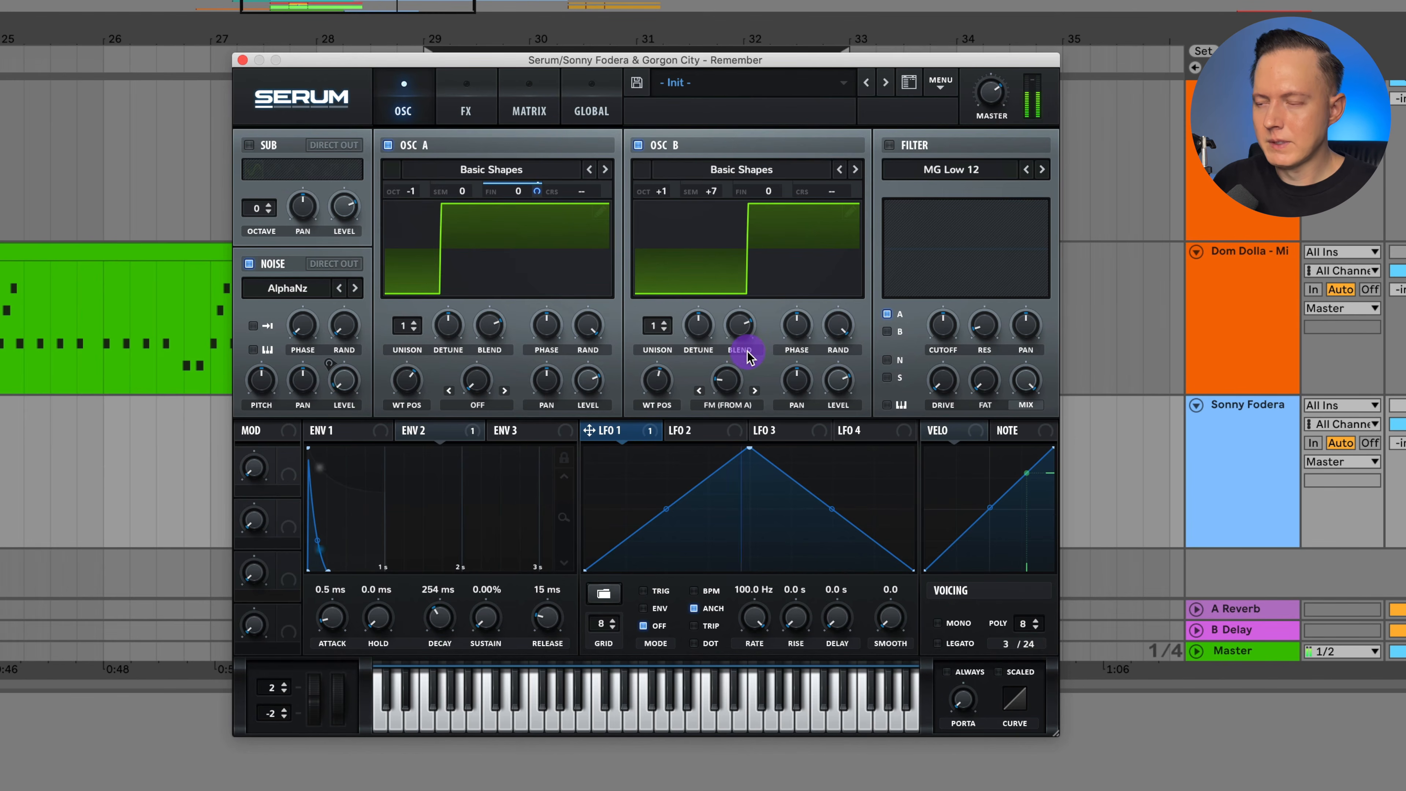
# Enable the distortion effect and set its type to Asym.
pyautogui.click(465, 111)
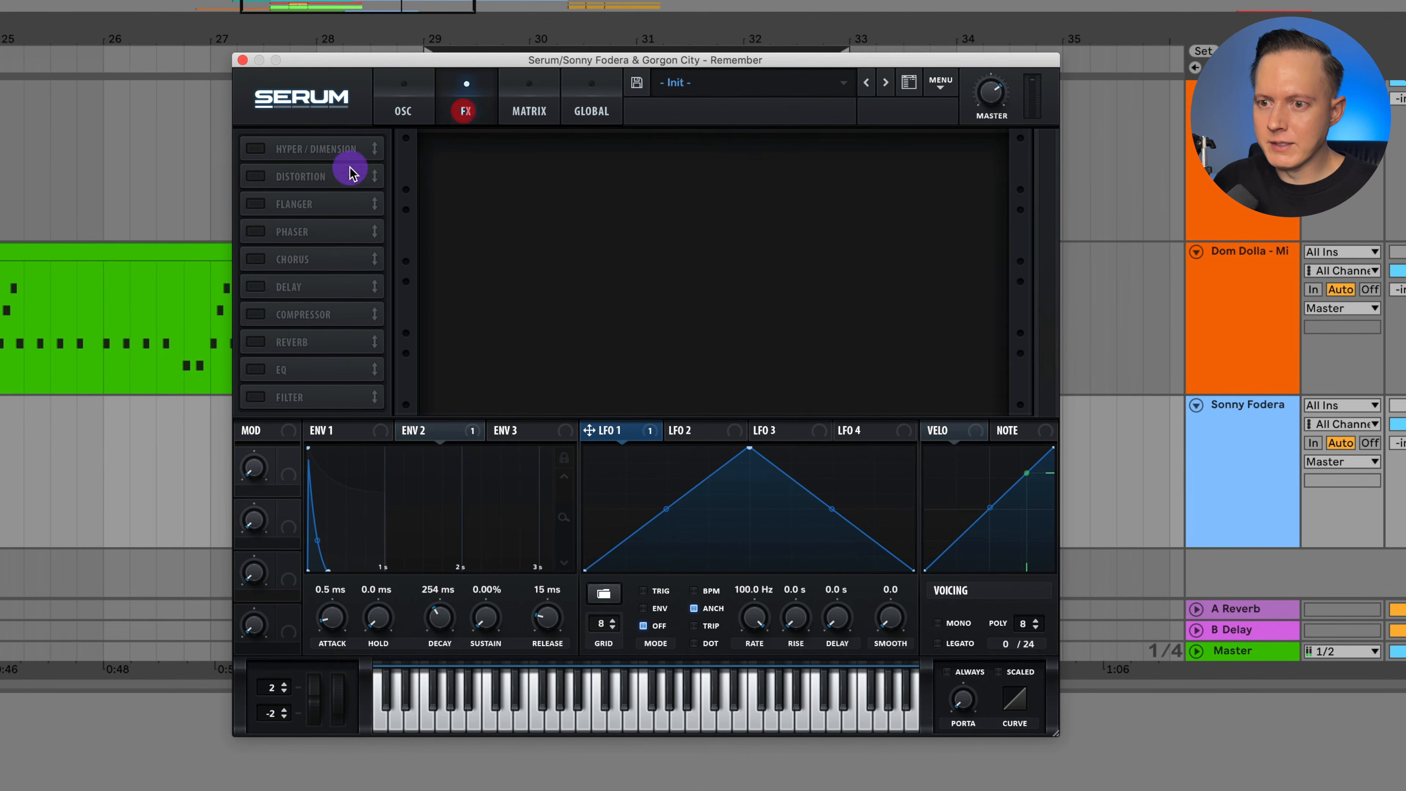
pyautogui.click(260, 176)
pyautogui.click(555, 164)
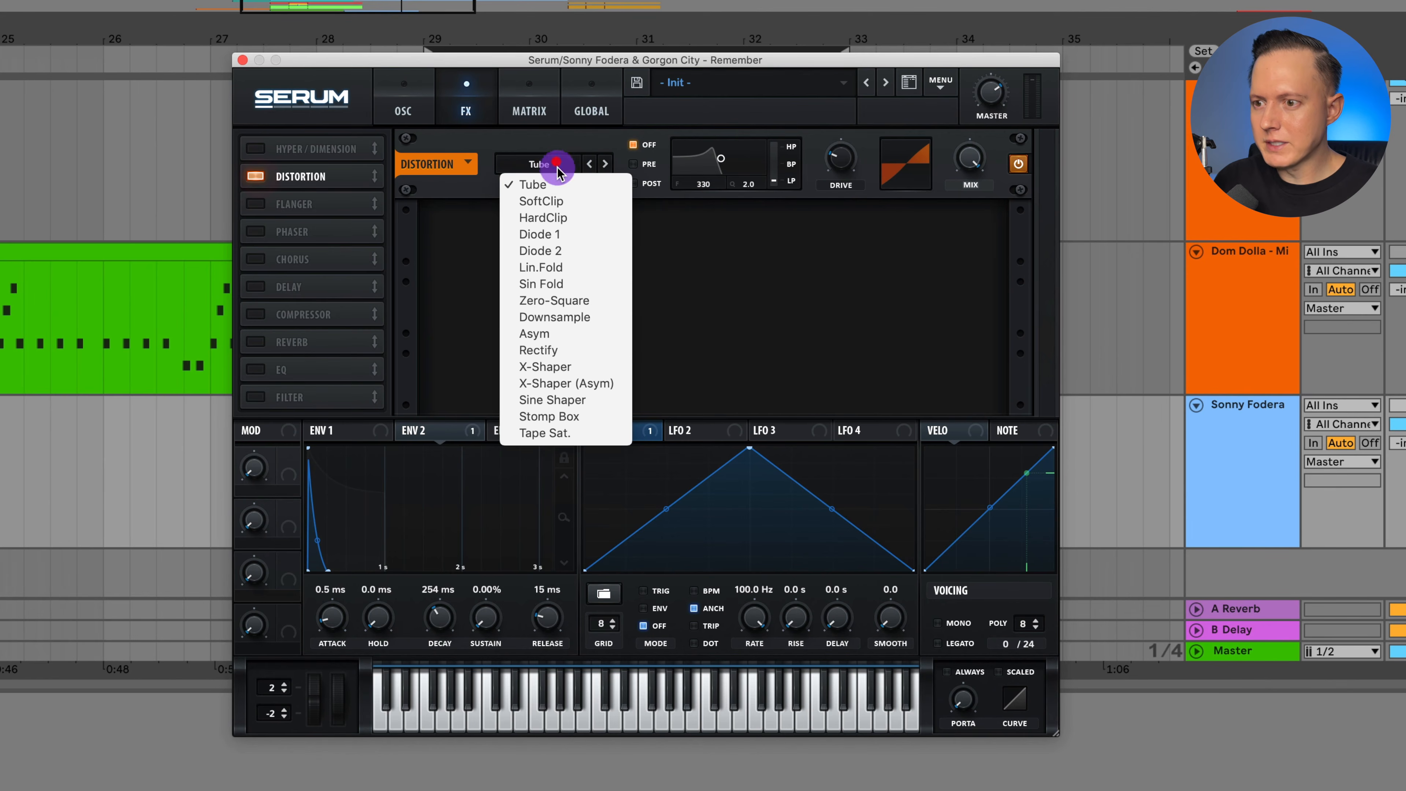
pyautogui.click(575, 333)
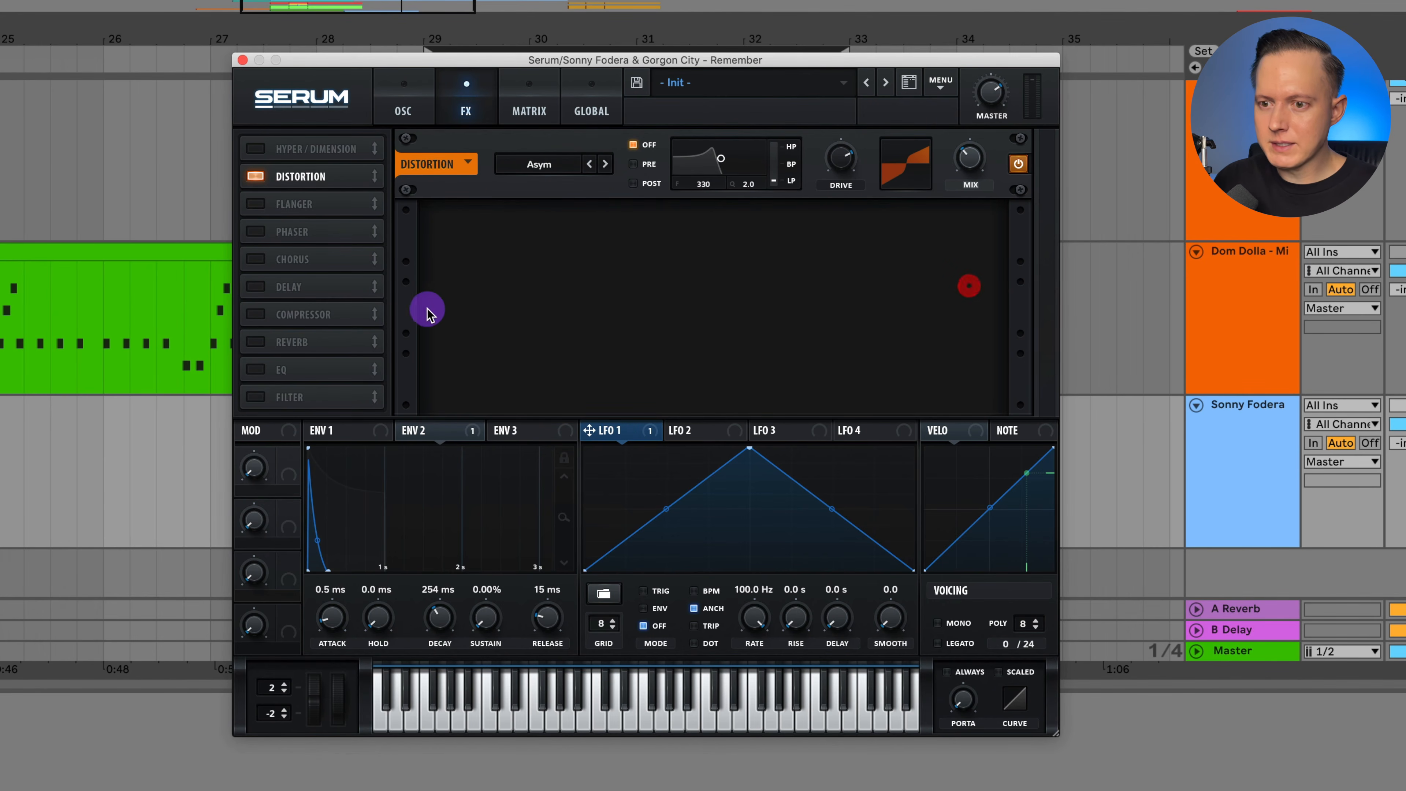
# Enable the EQ effect and cut the lows and highs with a high-pass low band and a low-pass high band.
pyautogui.click(254, 370)
pyautogui.click(656, 253)
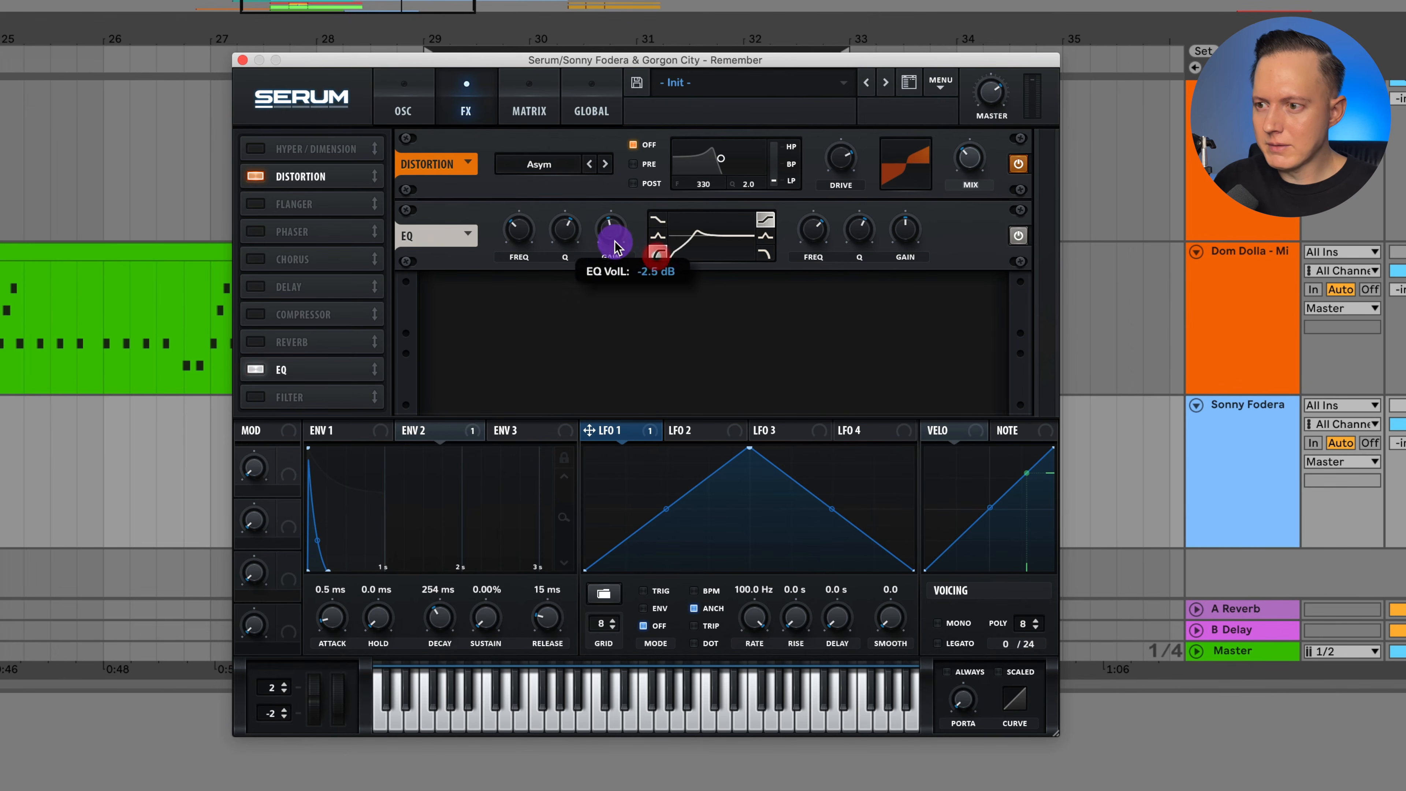
pyautogui.moveTo(512, 229); pyautogui.dragTo(563, 245)
pyautogui.click(763, 253)
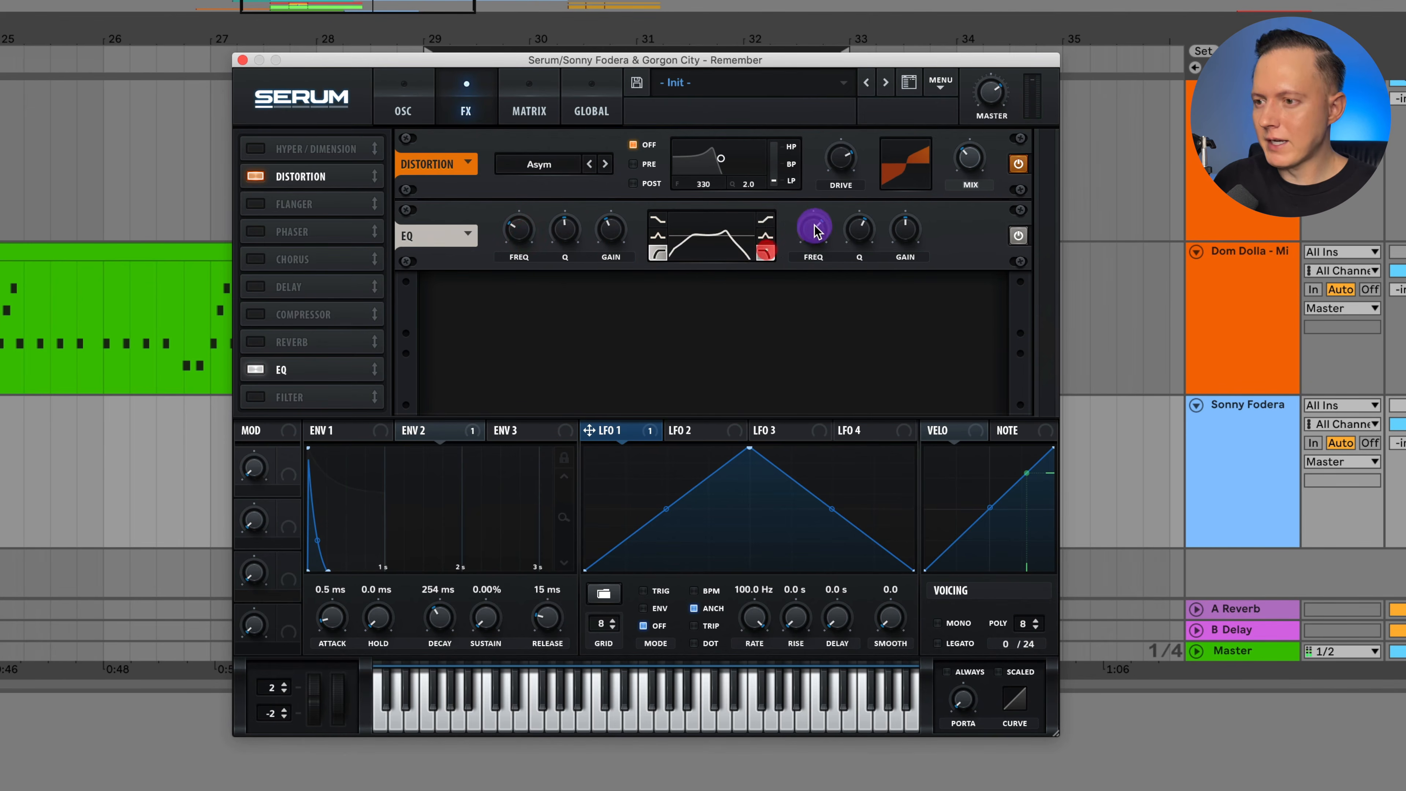
pyautogui.moveTo(816, 233)
pyautogui.mouseDown()
pyautogui.moveTo(821, 213)
pyautogui.moveTo(863, 220)
pyautogui.moveTo(869, 245)
pyautogui.moveTo(851, 245)
pyautogui.moveTo(860, 258)
pyautogui.moveTo(811, 231)
pyautogui.mouseUp()
# Reorder the effects so compressor and delay follow the EQ, enable the compressor, and adjust its gain and threshold.
pyautogui.moveTo(302, 286); pyautogui.dragTo(263, 340)
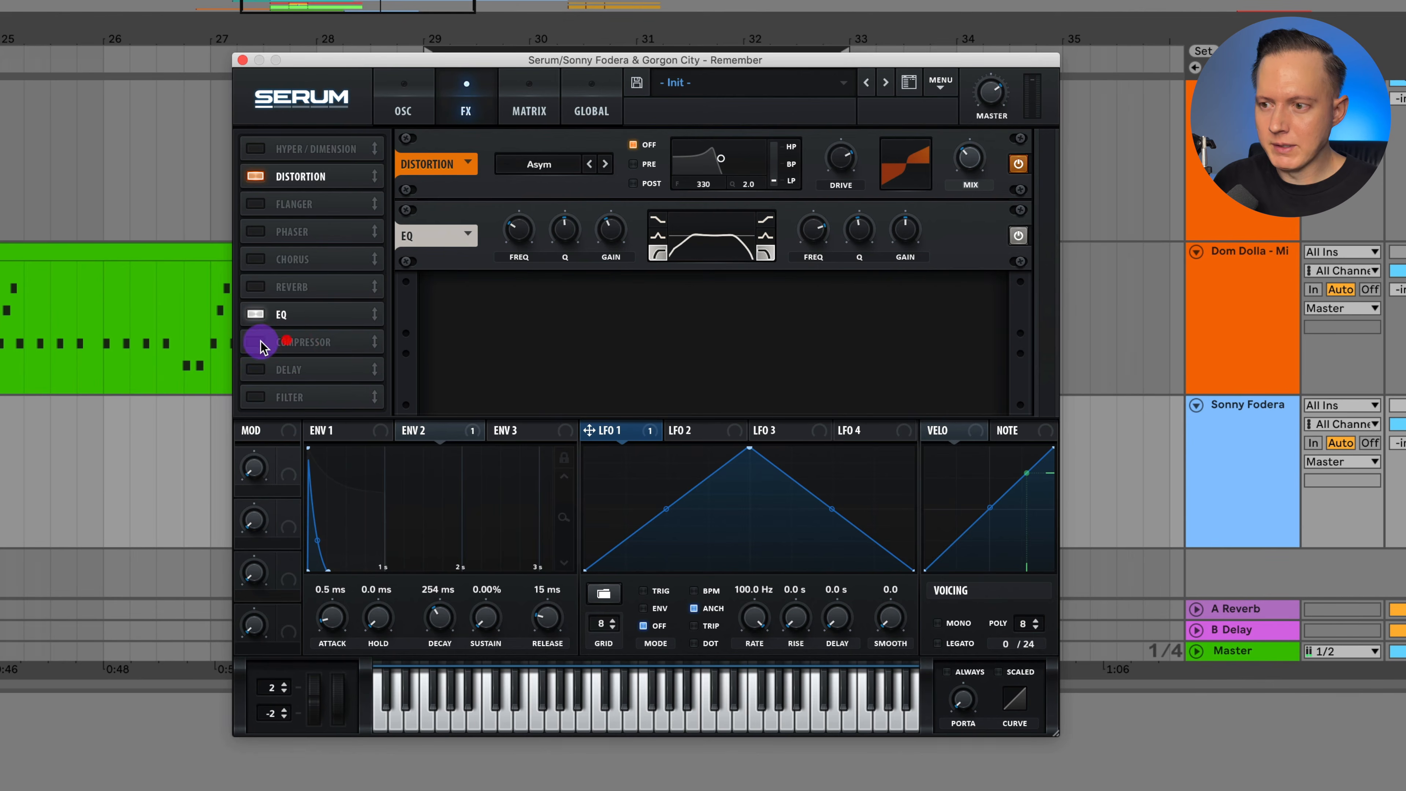
pyautogui.click(265, 342)
pyautogui.moveTo(737, 314); pyautogui.dragTo(739, 306)
pyautogui.moveTo(513, 306); pyautogui.dragTo(513, 308)
# Enable the delay with left and right times of 1/8 and reduce its mix during playback.
pyautogui.click(256, 370)
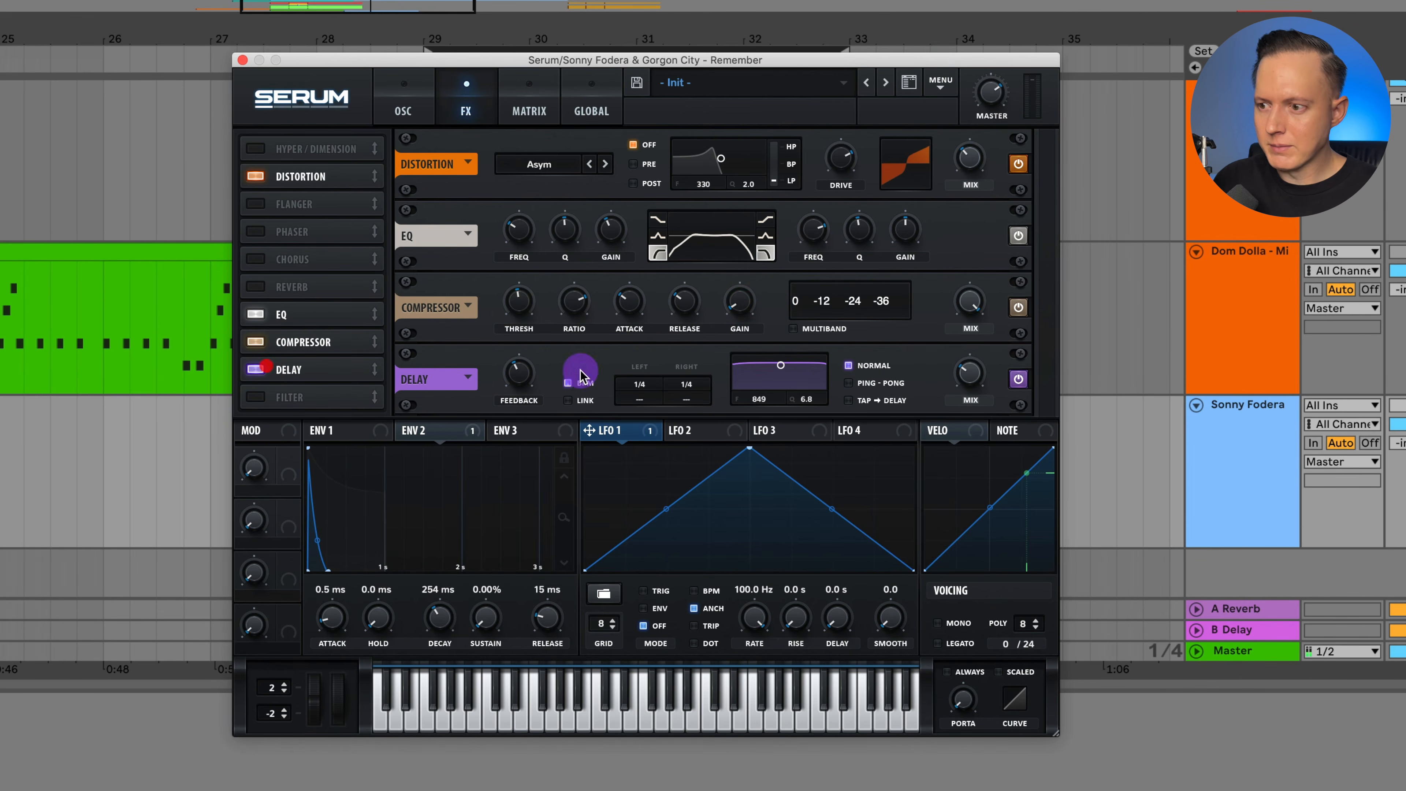
pyautogui.moveTo(652, 381); pyautogui.dragTo(686, 407)
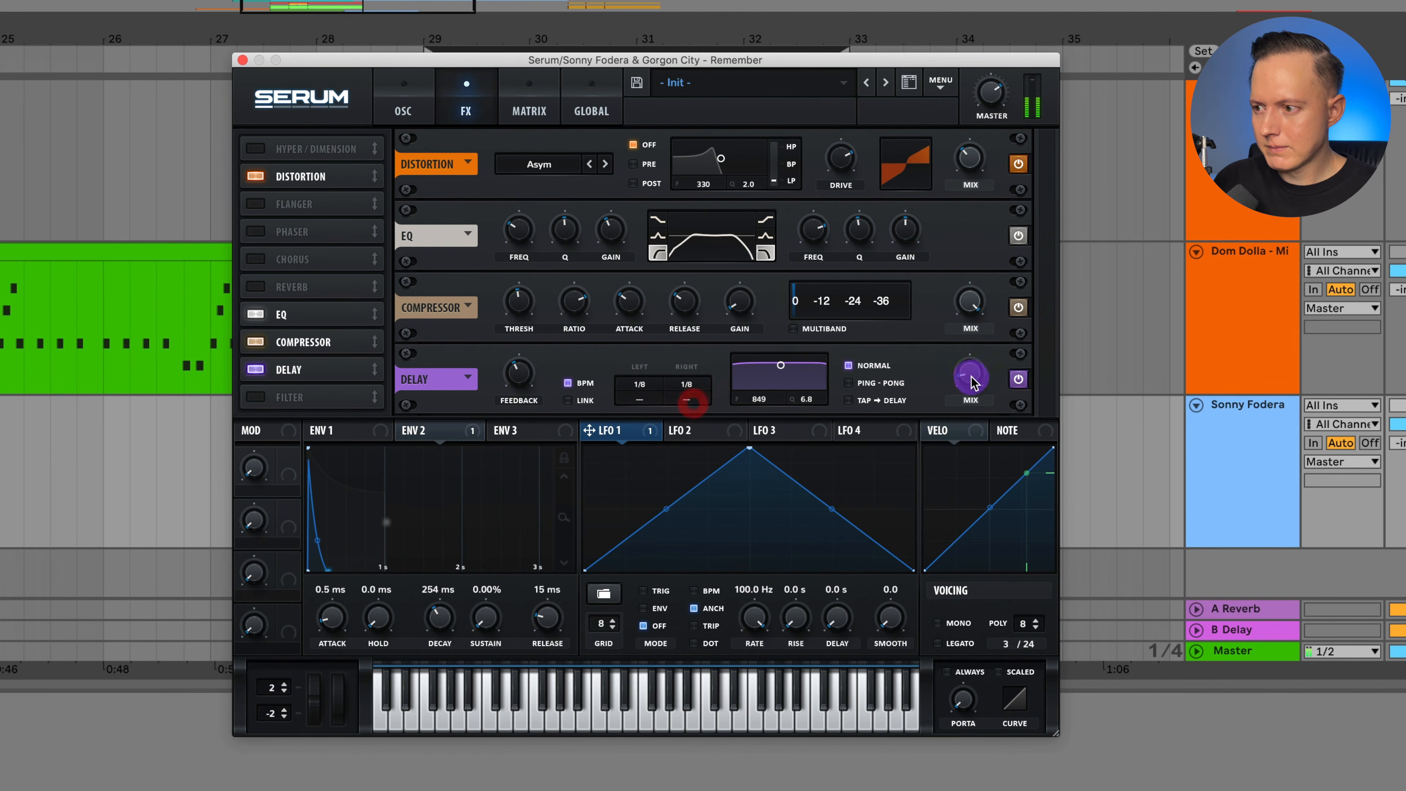
pyautogui.moveTo(970, 382); pyautogui.dragTo(981, 366)
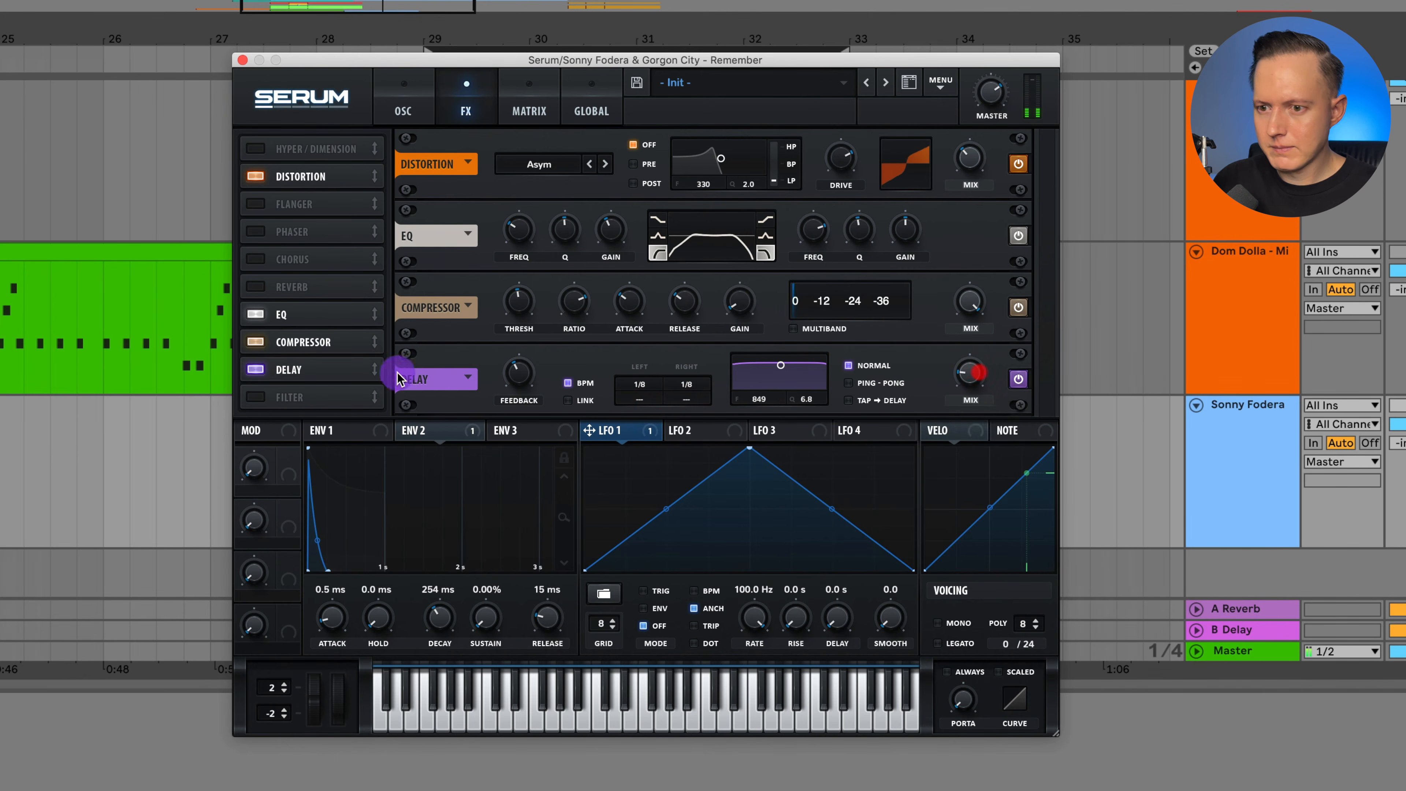
# Place the reverb after the delay and enable it, and set the voicing to mono.
pyautogui.moveTo(310, 288); pyautogui.dragTo(313, 370)
pyautogui.click(256, 369)
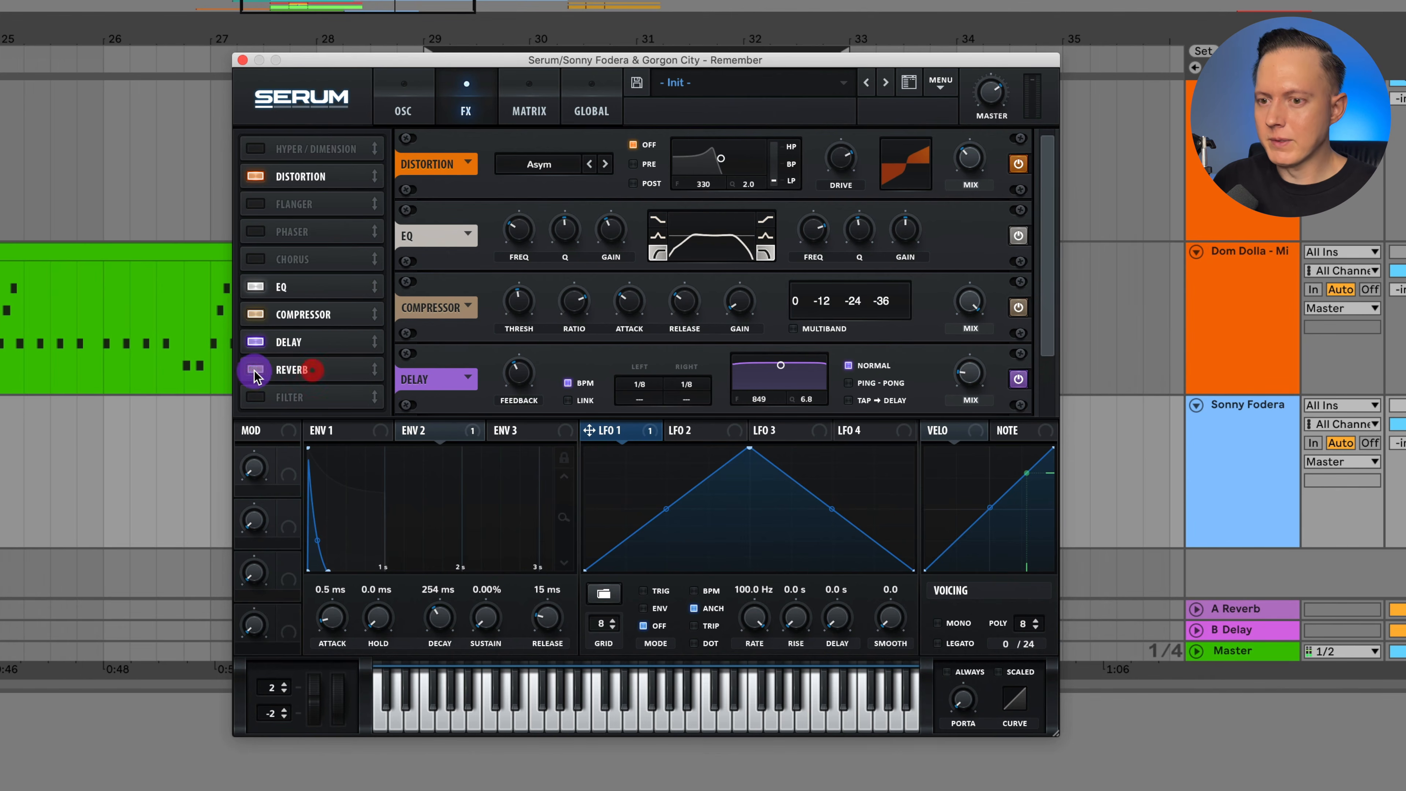
pyautogui.scroll(-3, 830, 372)
pyautogui.press('space')
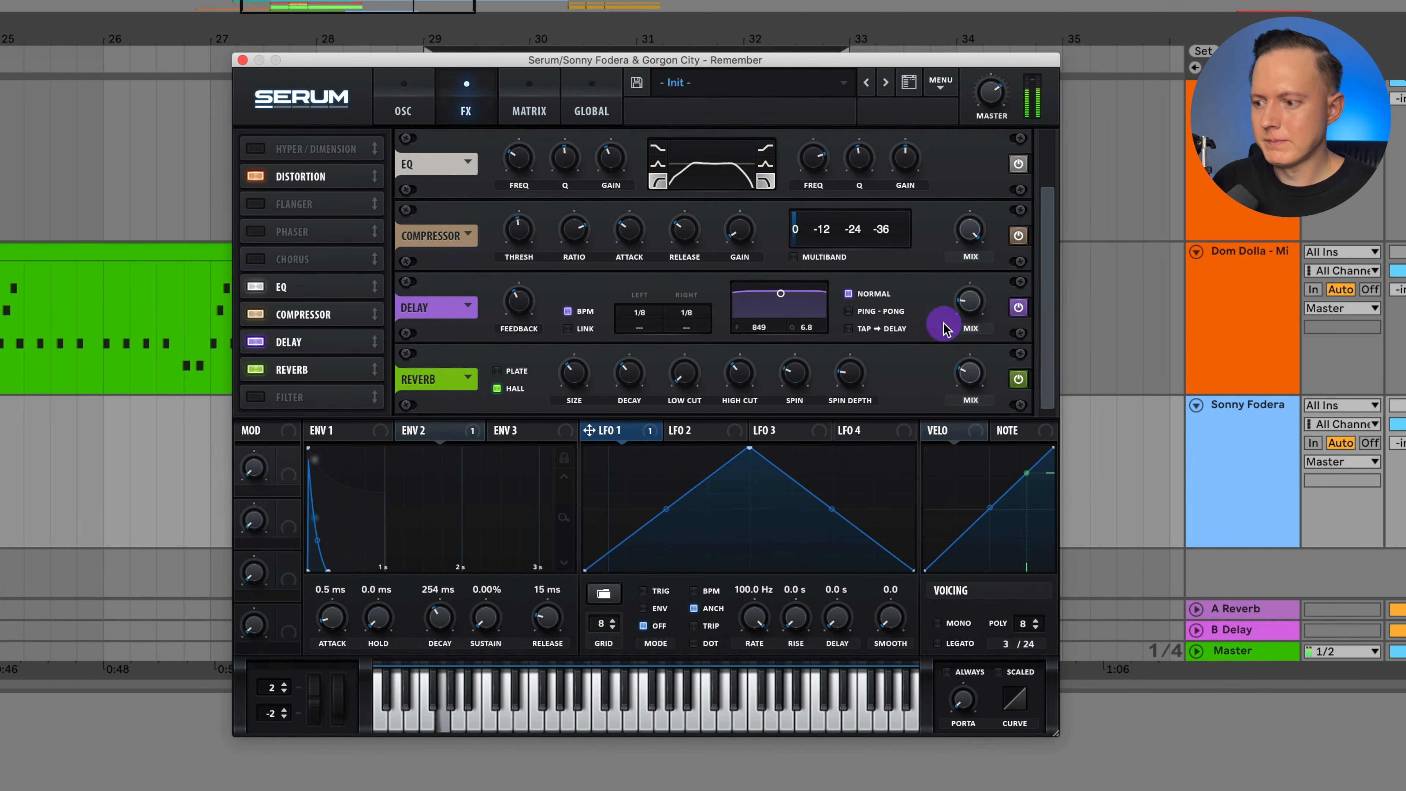
pyautogui.click(956, 624)
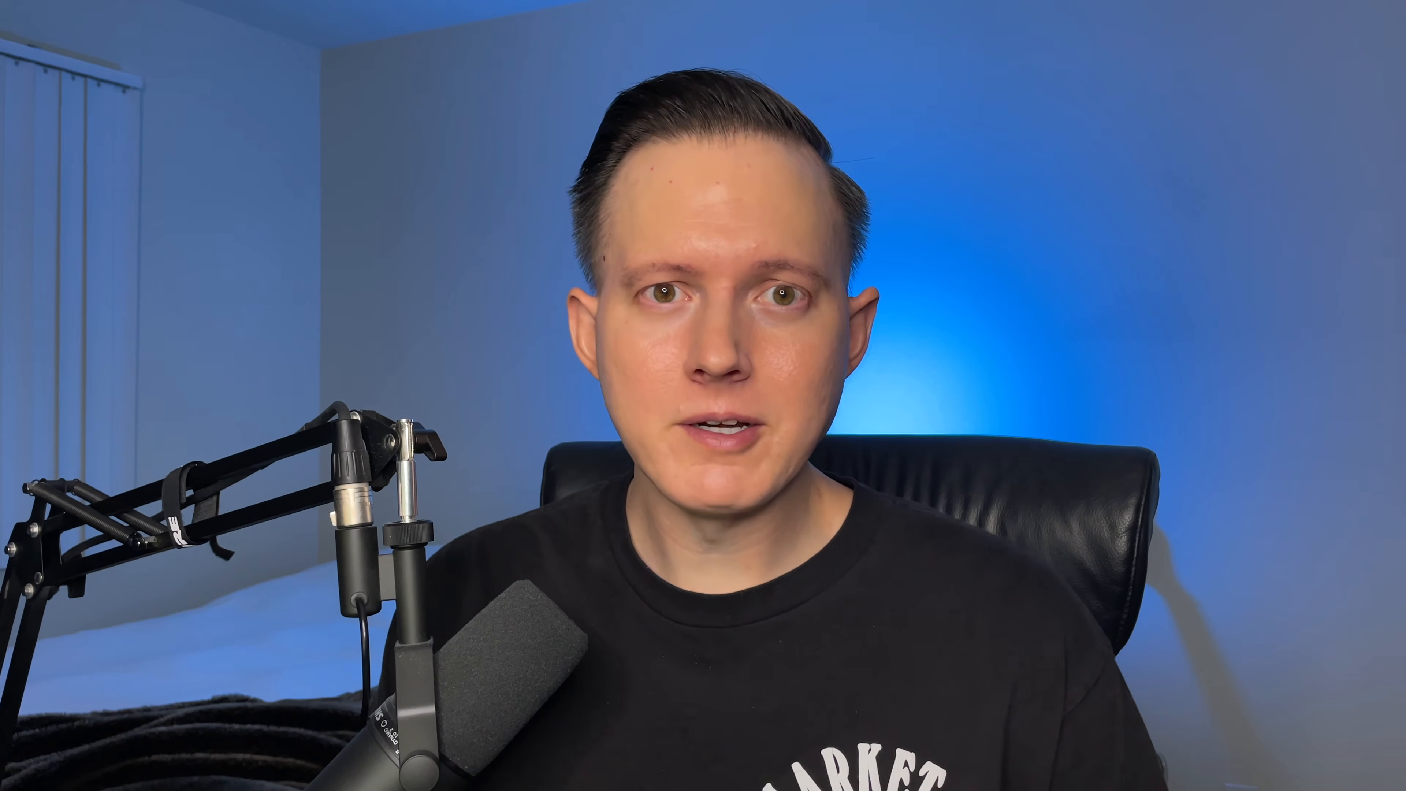